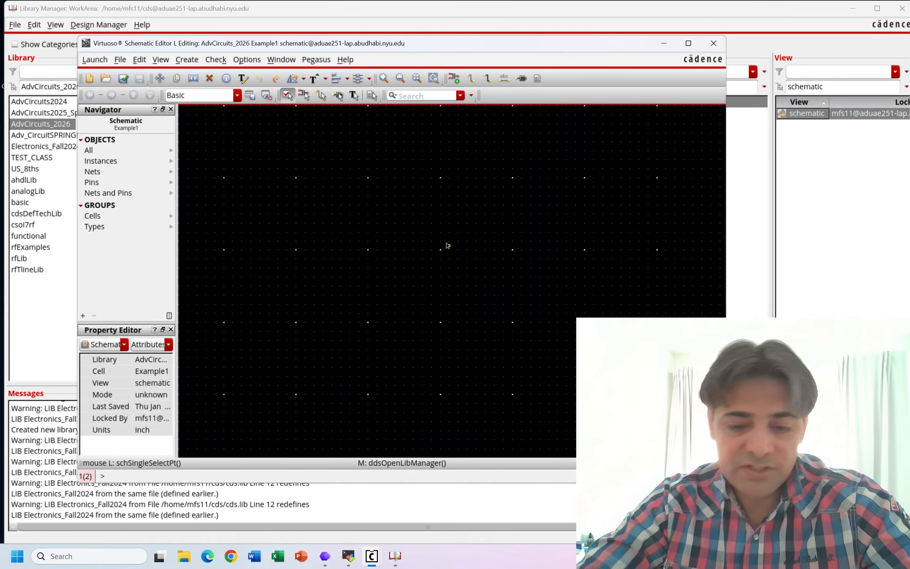
# - Start adding an instance to the Example1 schematic and select the res cell from the analogLib library
pyautogui.press('i')
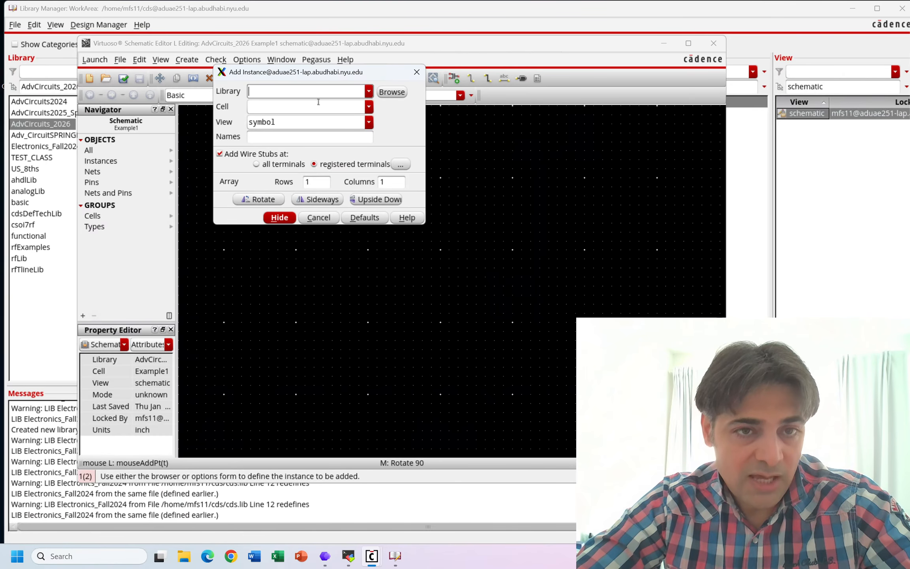
pyautogui.click(392, 93)
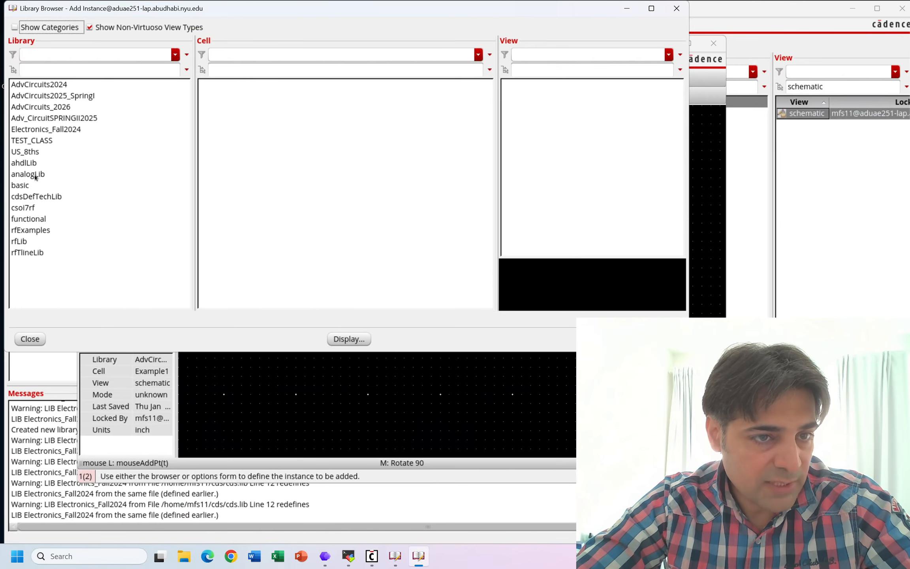
pyautogui.click(20, 177)
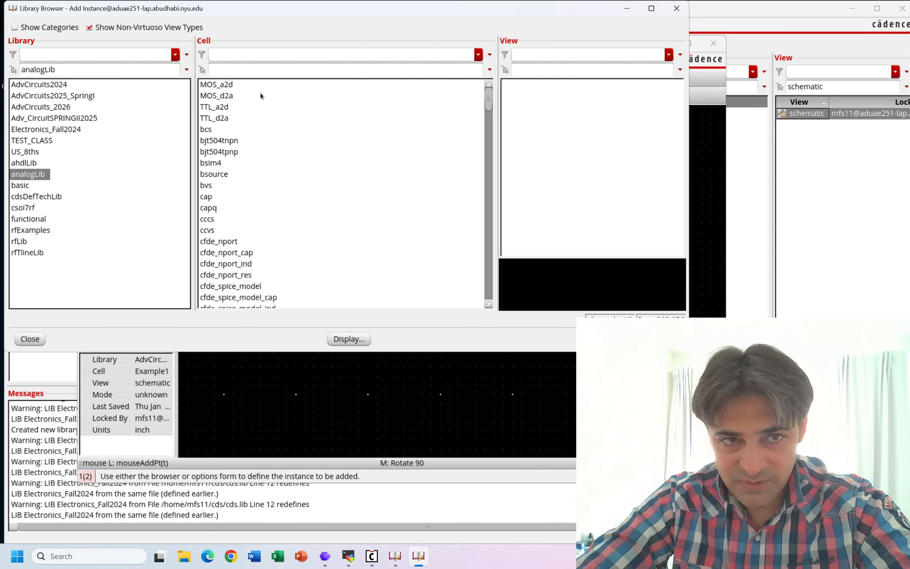
pyautogui.click(24, 164)
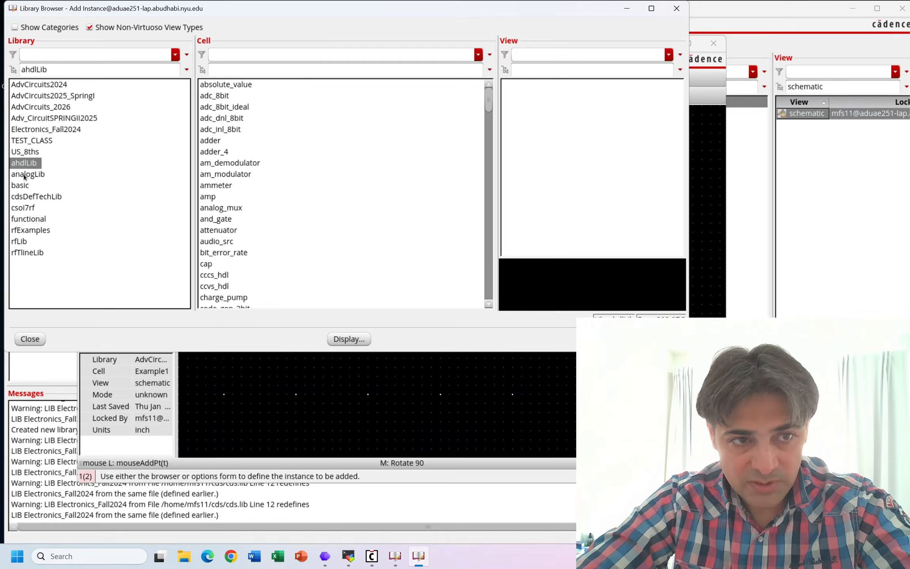
pyautogui.click(24, 175)
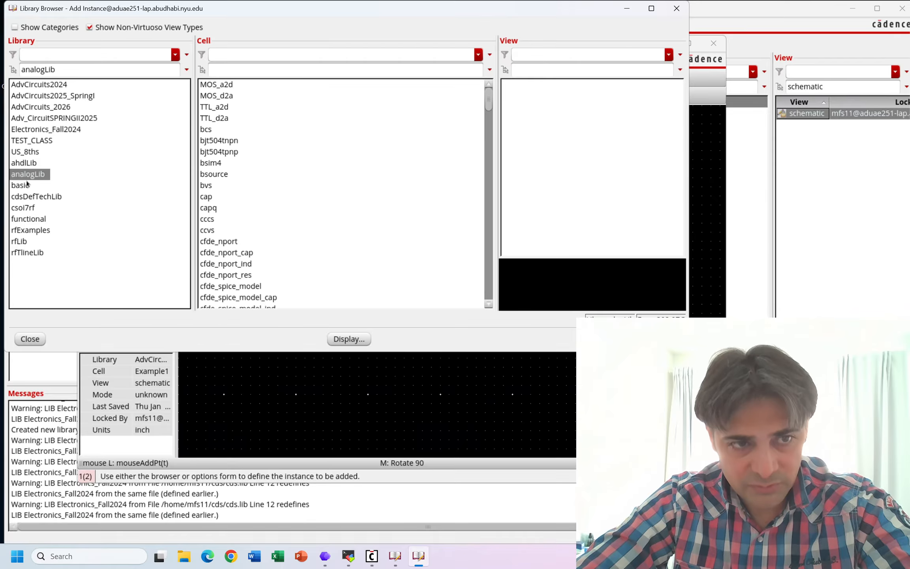
pyautogui.click(234, 56)
pyautogui.click(227, 71)
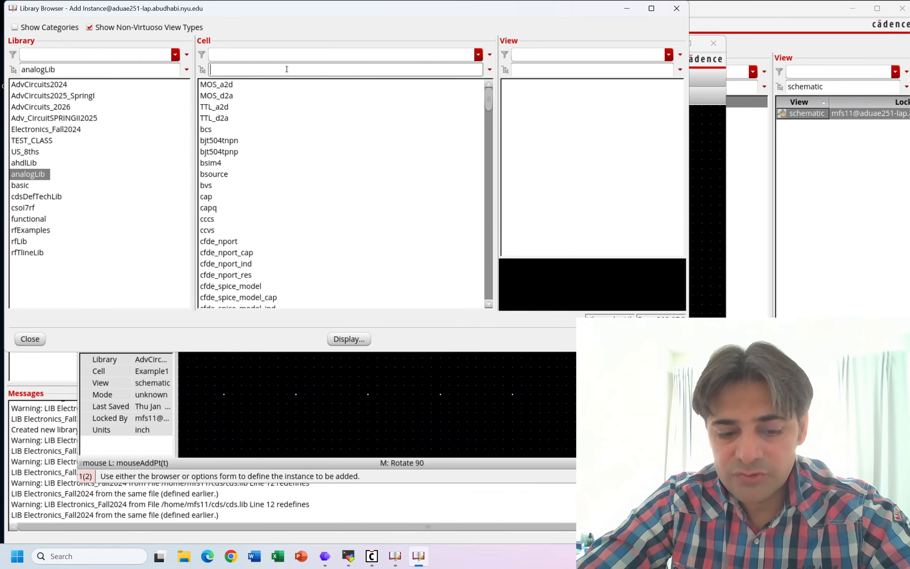
pyautogui.write('re')
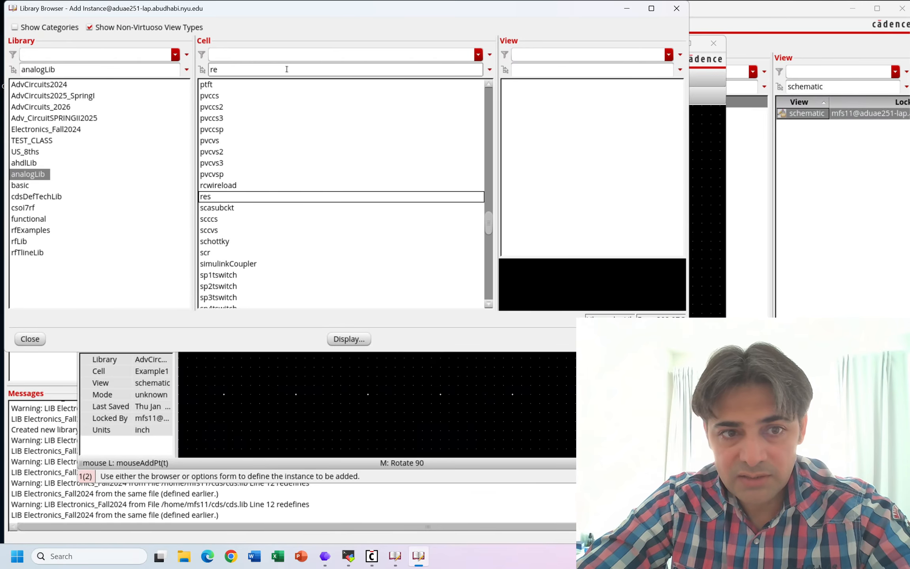
pyautogui.write('s')
pyautogui.click(204, 200)
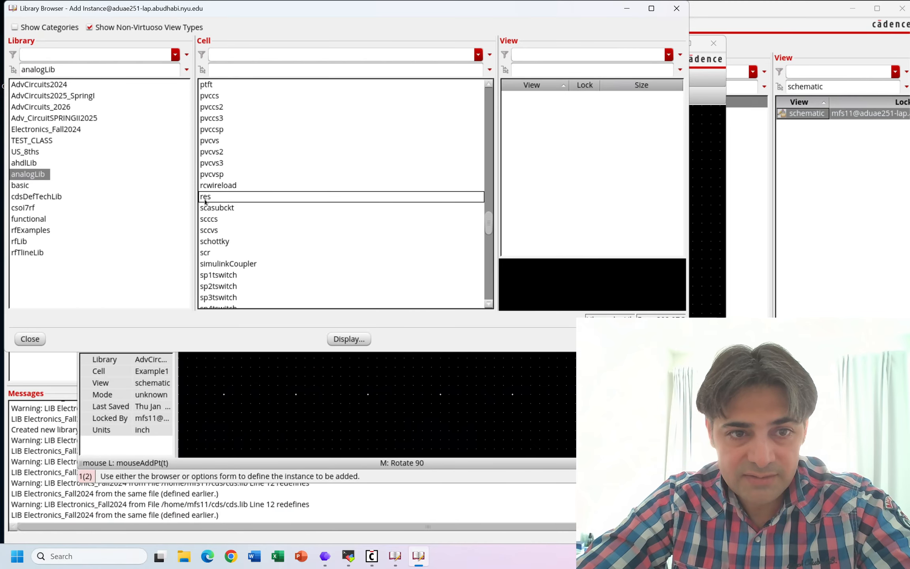
pyautogui.click(205, 198)
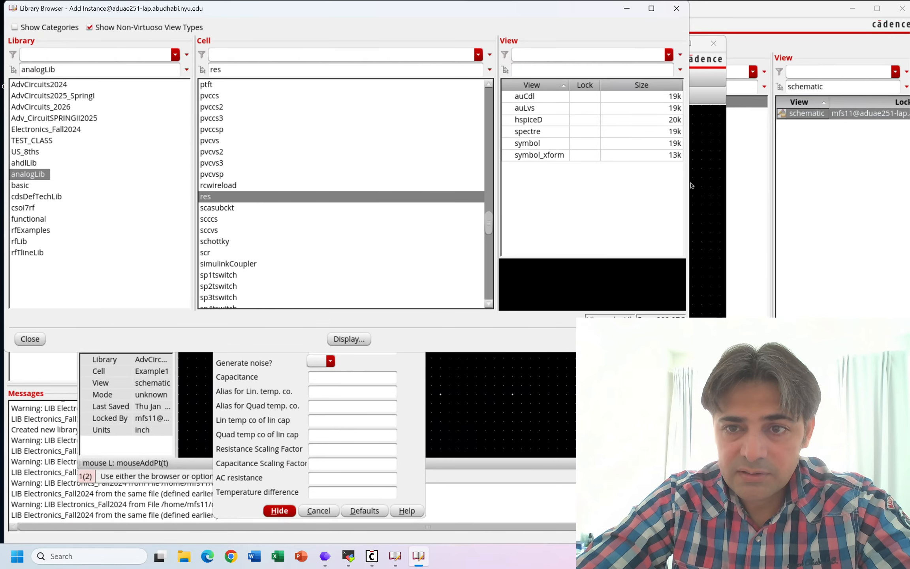
# - Choose the symbol view of the res cell, and dismiss the library browser and instance form to begin placement
pyautogui.moveTo(691, 184); pyautogui.dragTo(763, 186)
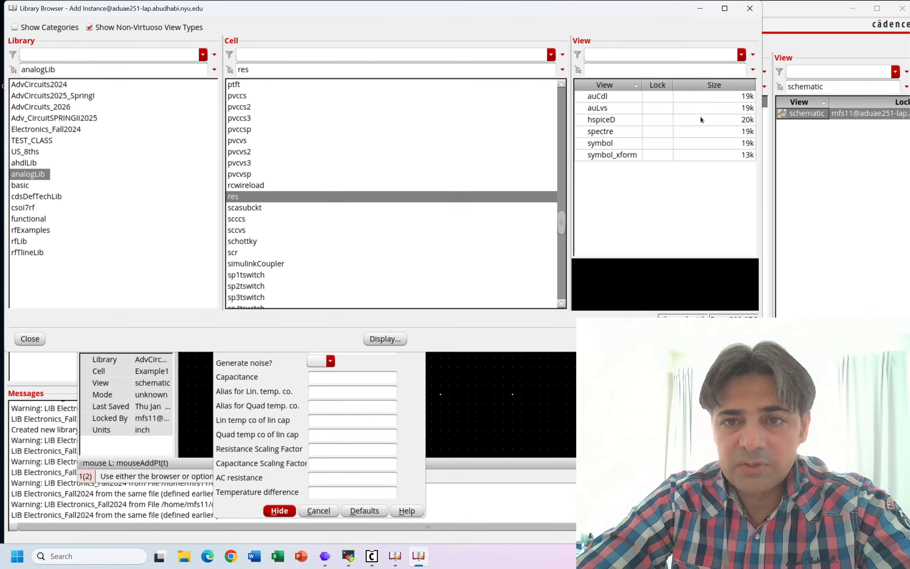
pyautogui.click(654, 134)
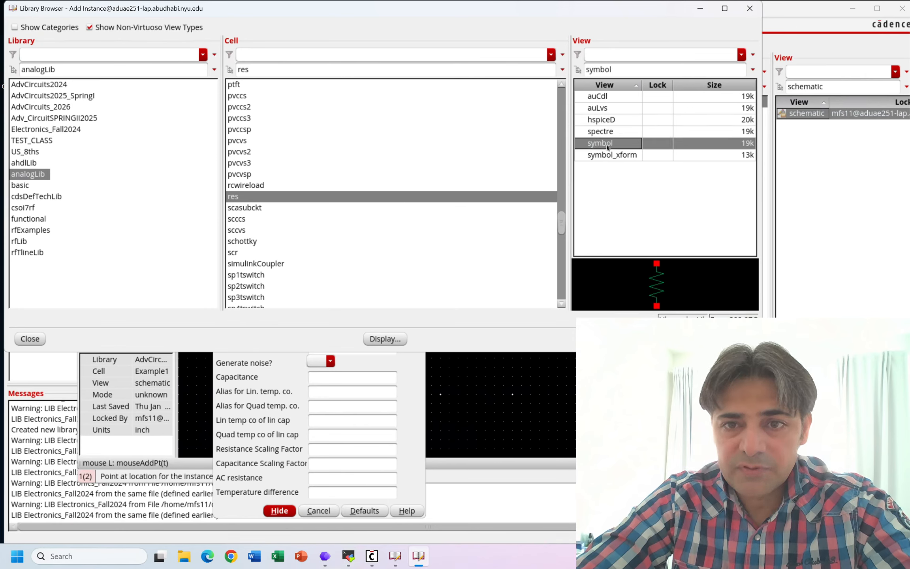
pyautogui.click(608, 147)
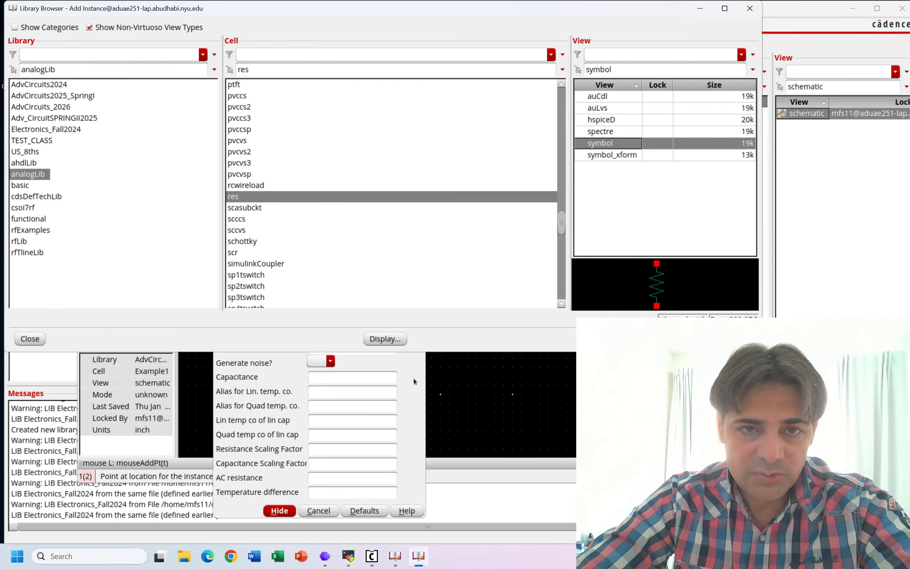
pyautogui.click(750, 9)
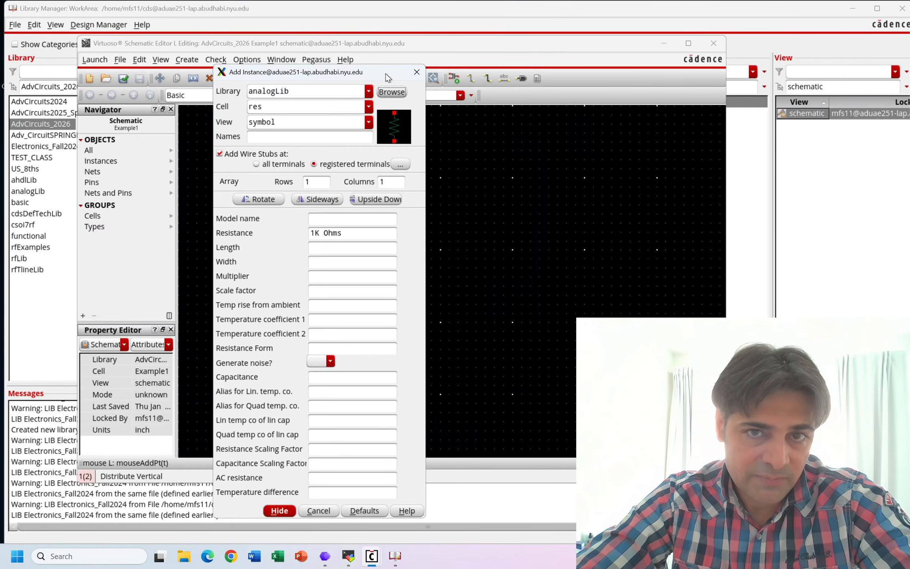
pyautogui.click(415, 75)
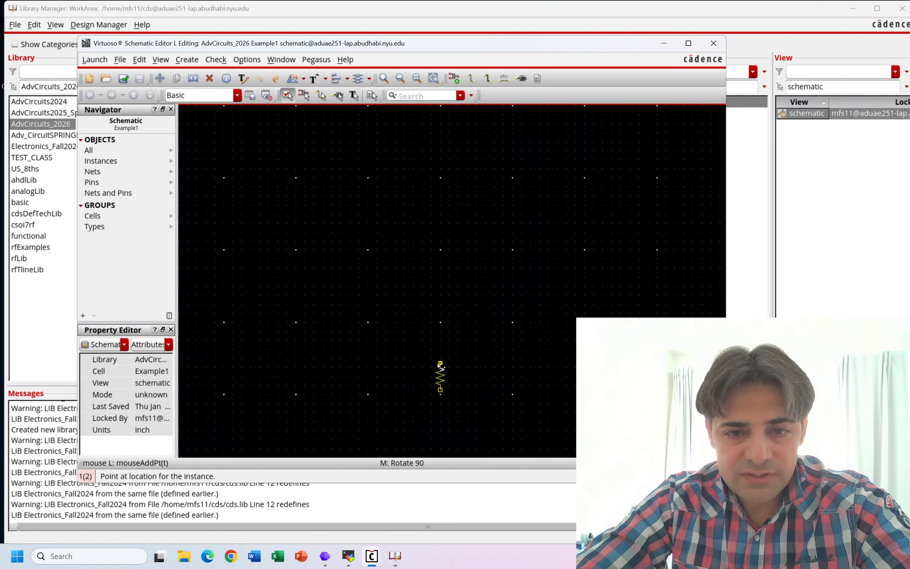
# - Place four resistors: two upright in the lower area, one rotated horizontally above and between them, and one upright in the upper-left area
pyautogui.click(440, 368)
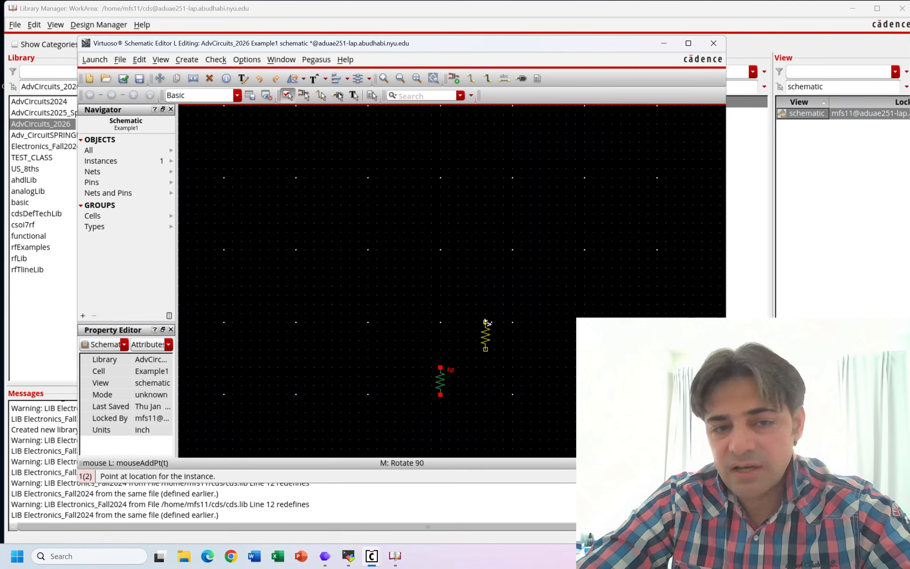
pyautogui.middleClick(485, 322)
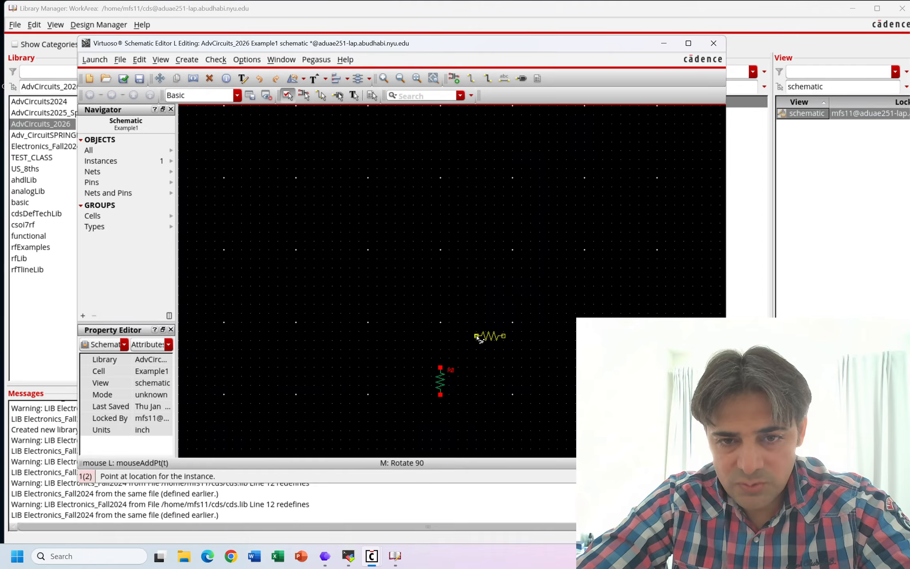
pyautogui.click(479, 339)
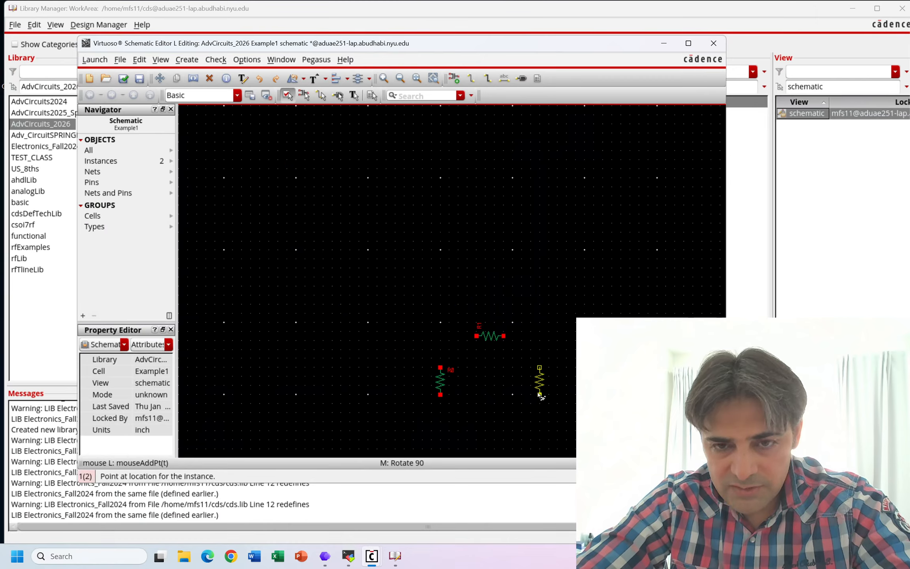
pyautogui.click(541, 396)
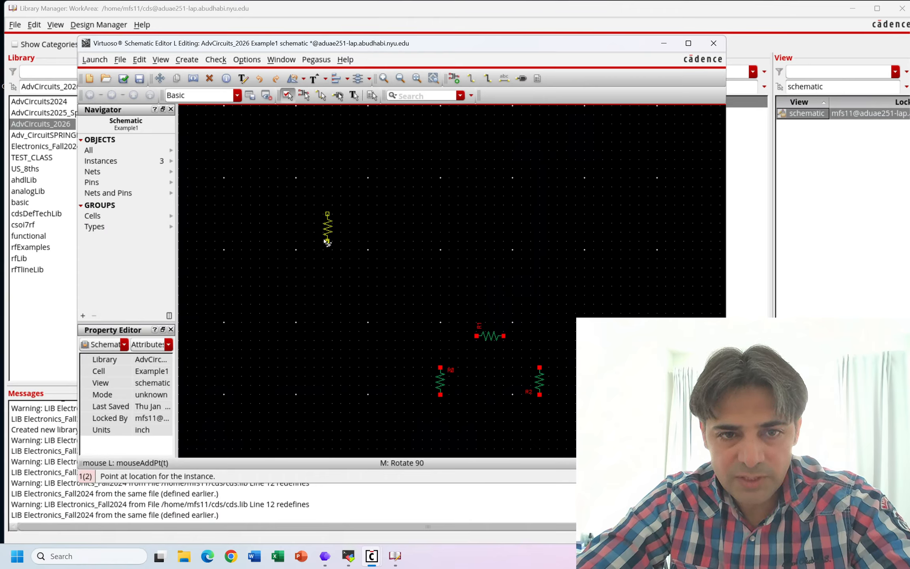
pyautogui.click(323, 241)
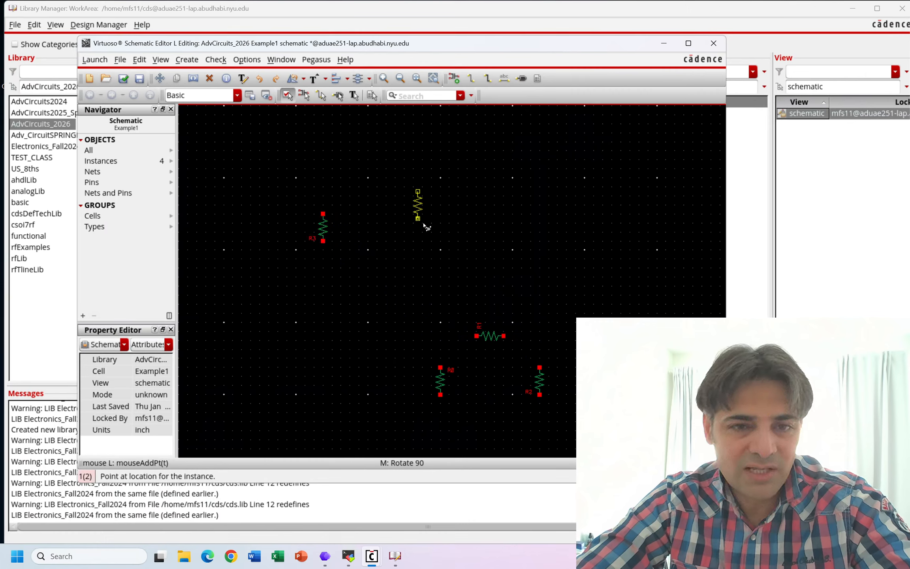
pyautogui.press('Escape')
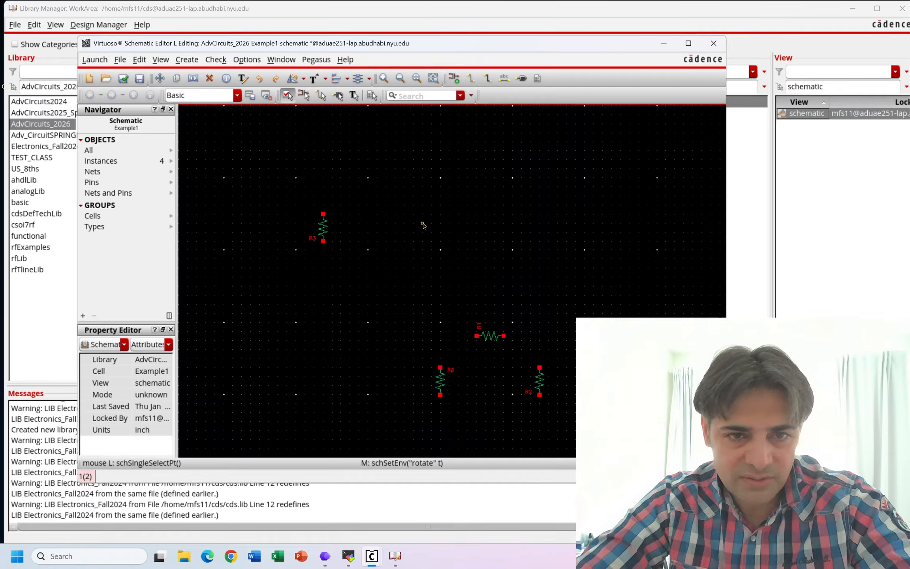
# - Check the Figure 4.53 circuit in PowerPoint, return to the schematic, and choose the vdc cell from analogLib as the instance to add
pyautogui.moveTo(509, 3)
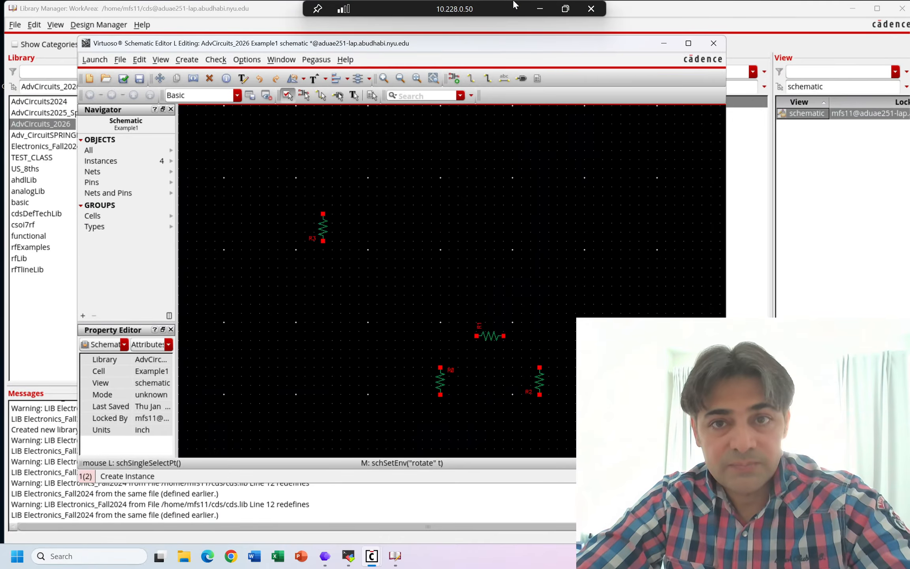
pyautogui.click(539, 10)
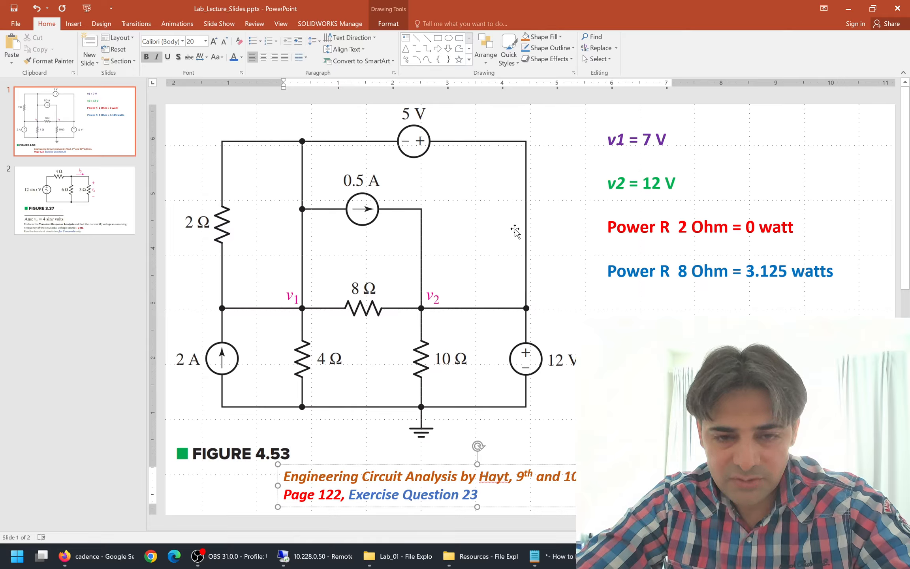
pyautogui.click(341, 560)
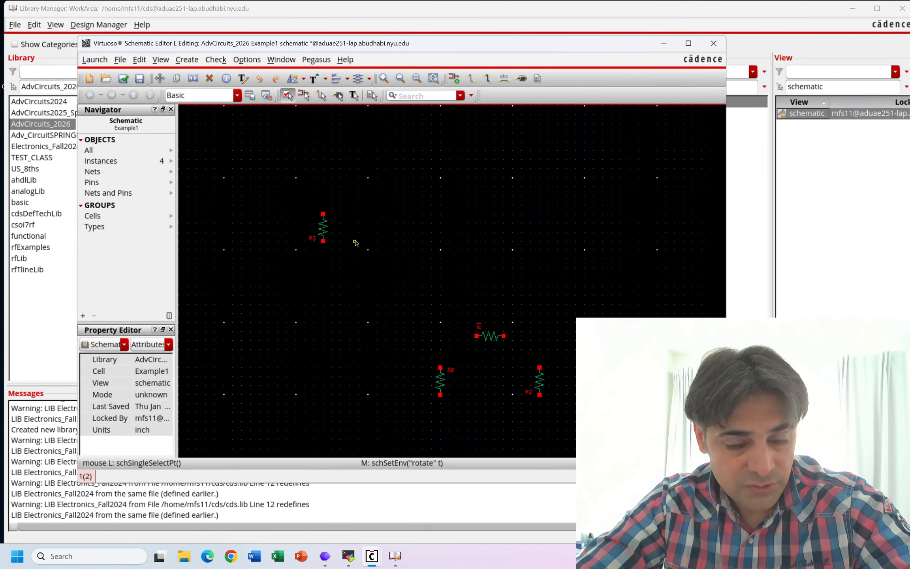
pyautogui.press('i')
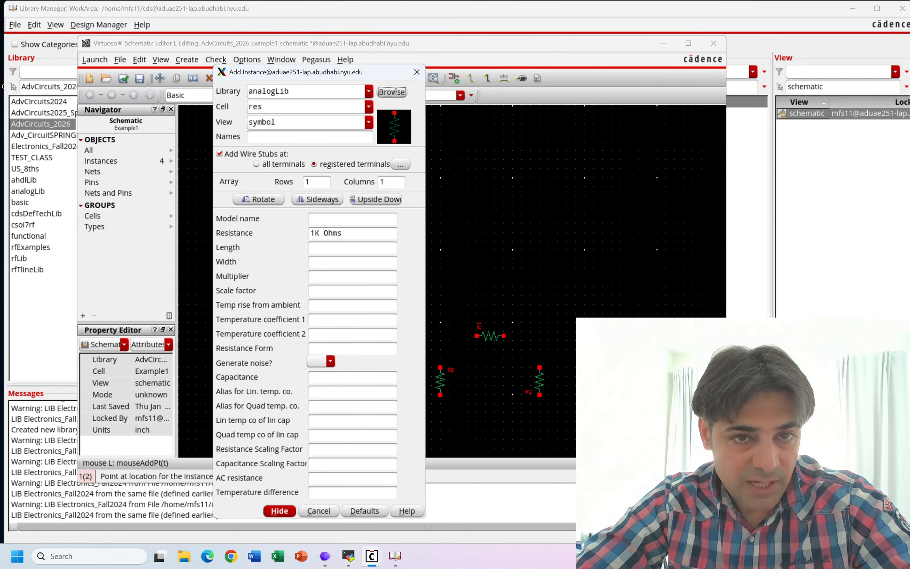
pyautogui.click(271, 109)
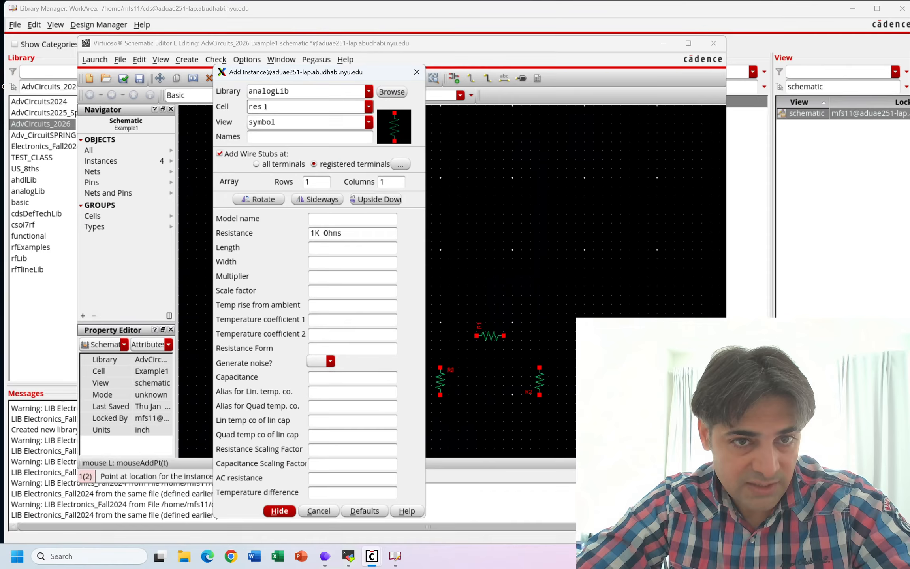
pyautogui.moveTo(266, 107); pyautogui.dragTo(247, 102)
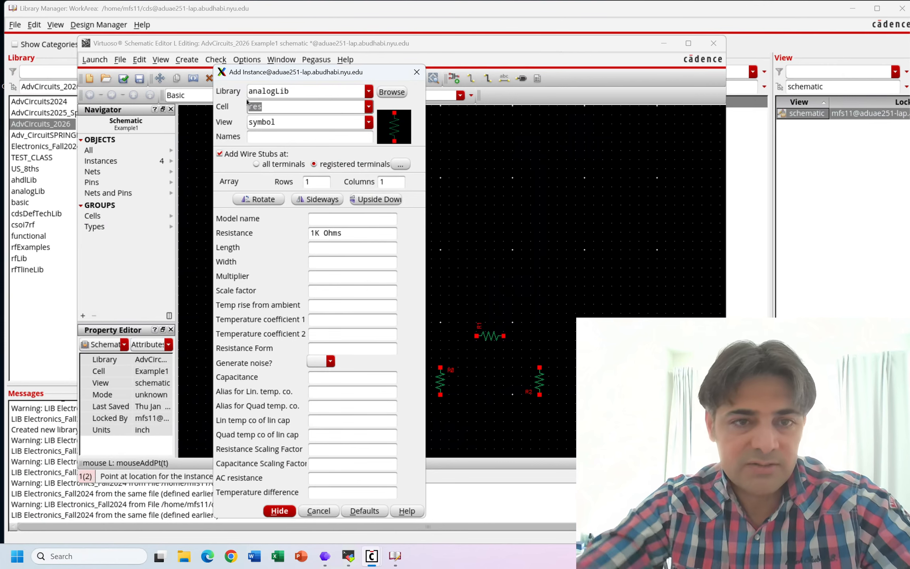
pyautogui.write('vdc')
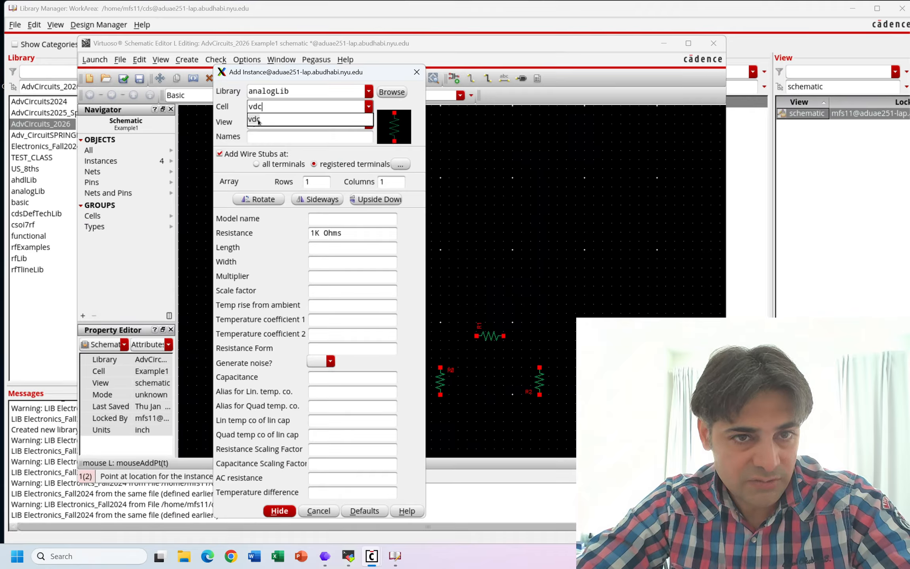
pyautogui.click(263, 121)
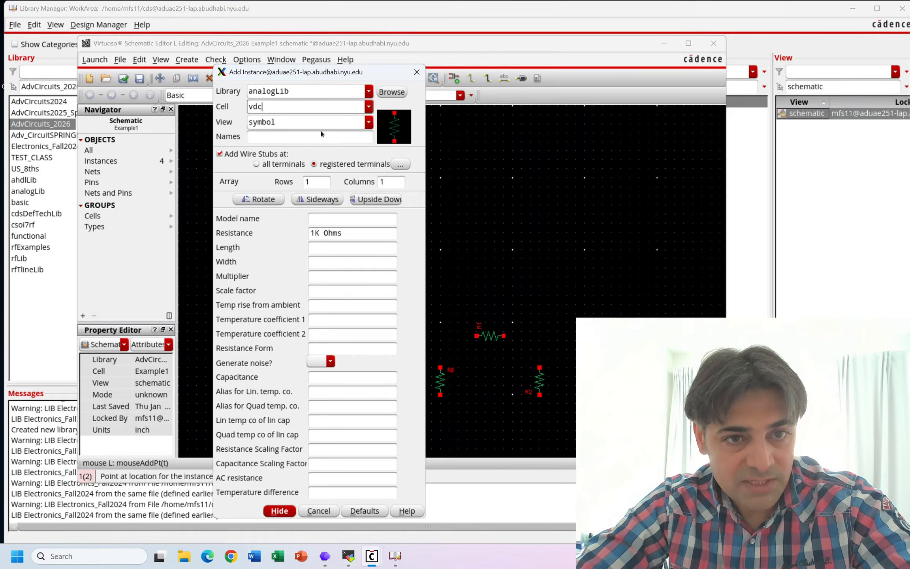
pyautogui.click(262, 139)
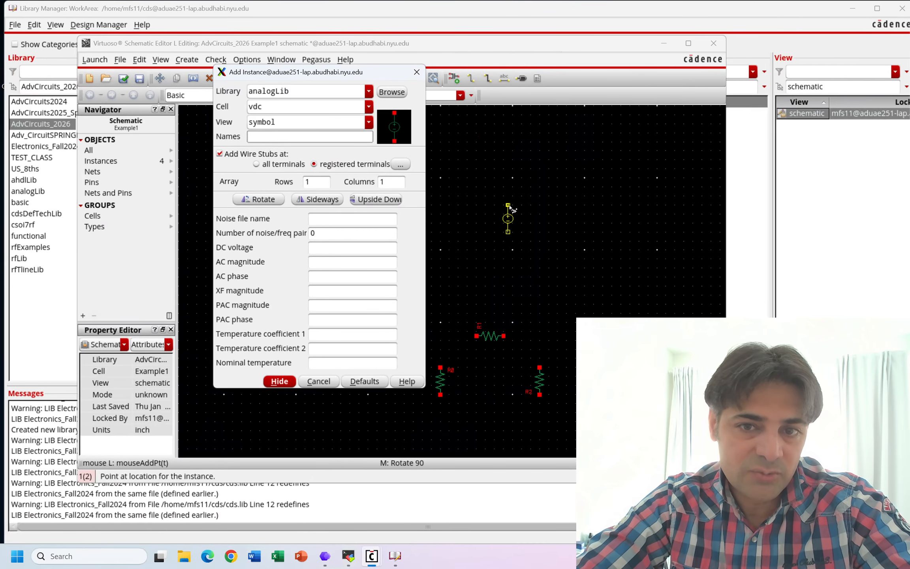
# - Place two vdc sources, the second one rotated horizontally at the top of the schematic above the horizontal resistor, and end placement
pyautogui.click(417, 77)
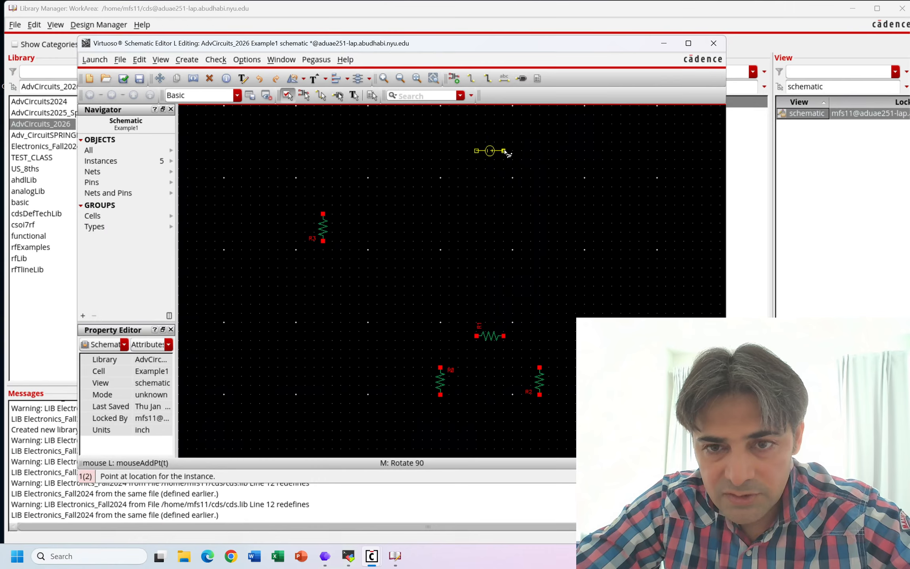
pyautogui.click(509, 155)
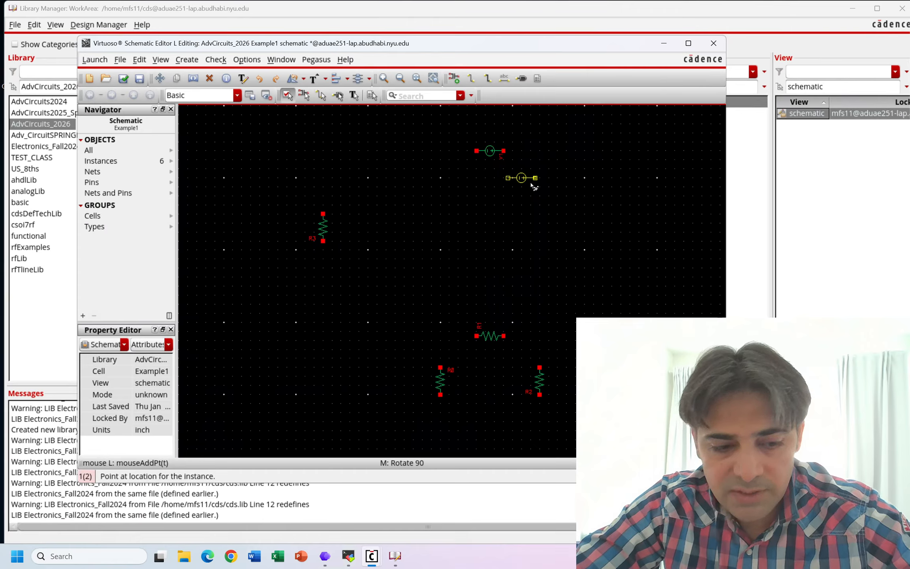
pyautogui.press('Escape')
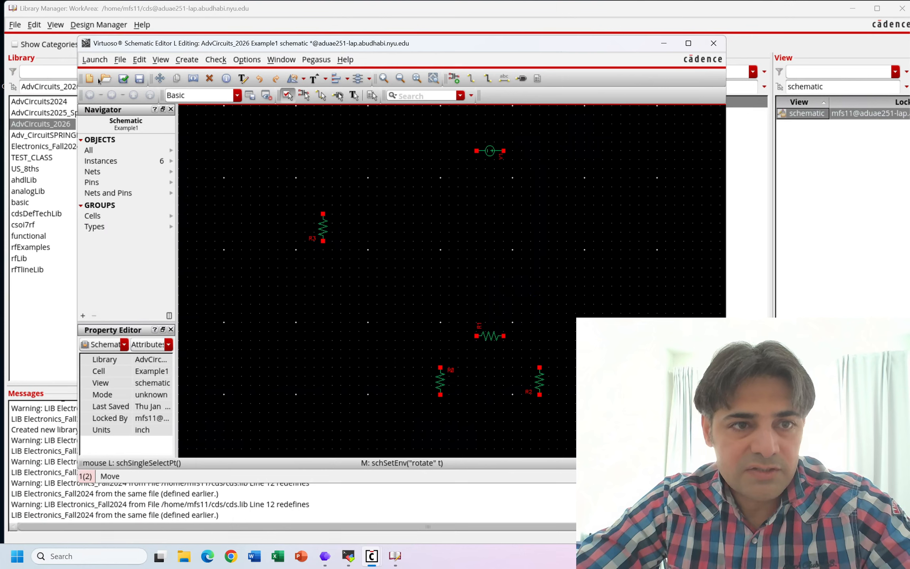
# - Check and save the Example1 schematic, and dismiss the schematic check dialog
pyautogui.click(123, 79)
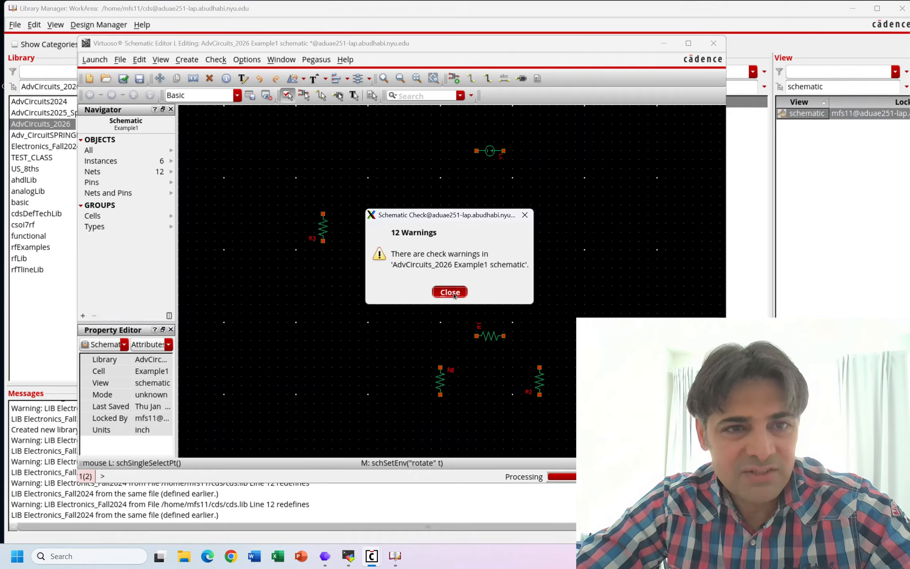
pyautogui.click(450, 292)
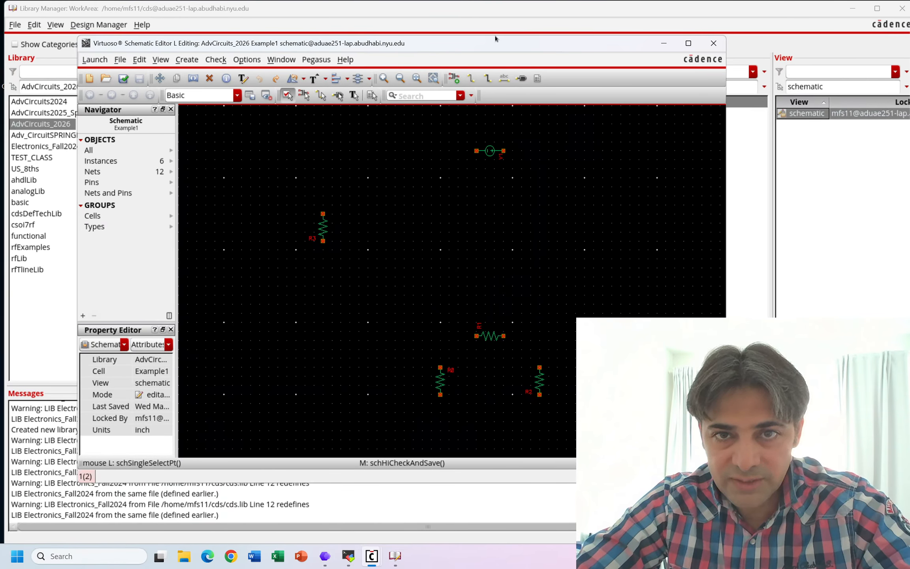
pyautogui.moveTo(522, 1)
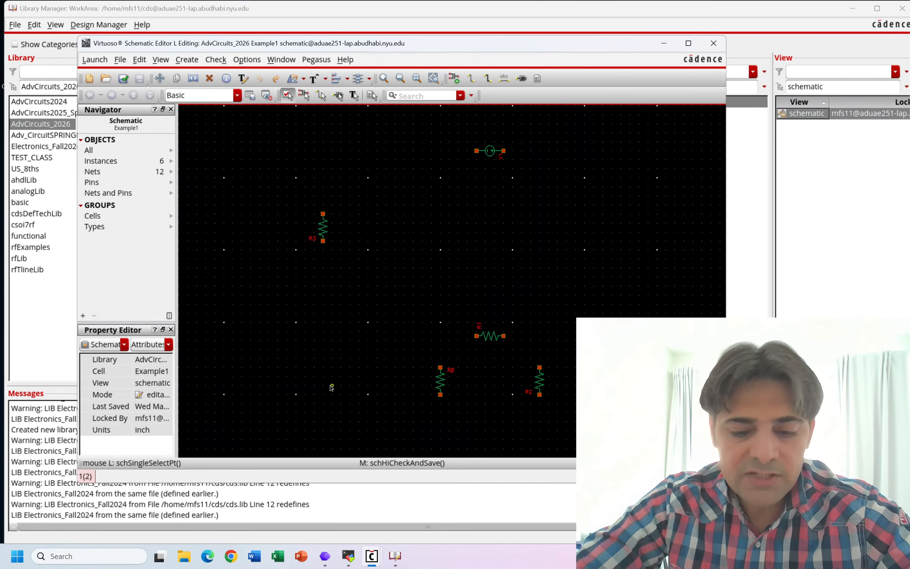
# - Choose the idc cell from analogLib as the instance to add and put the instance form away
pyautogui.press('i')
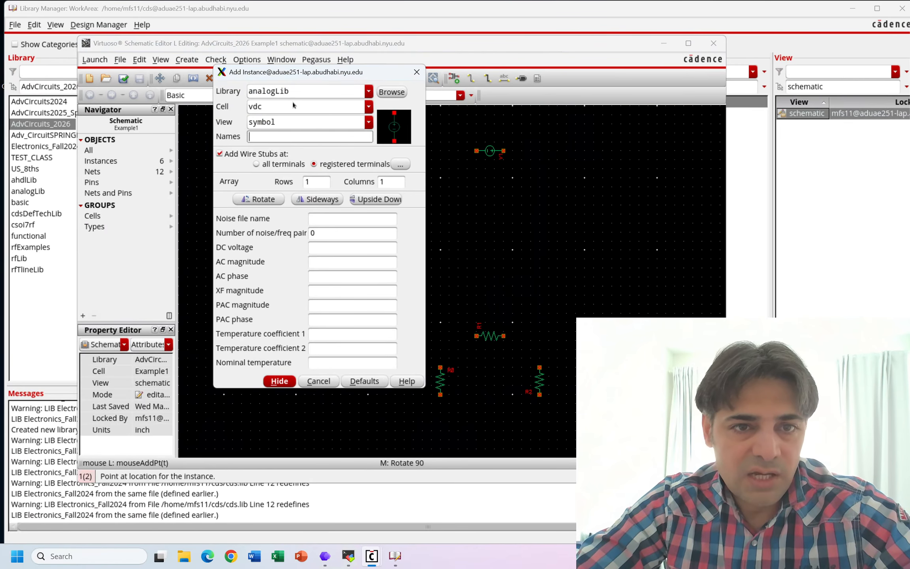
pyautogui.doubleClick(294, 106)
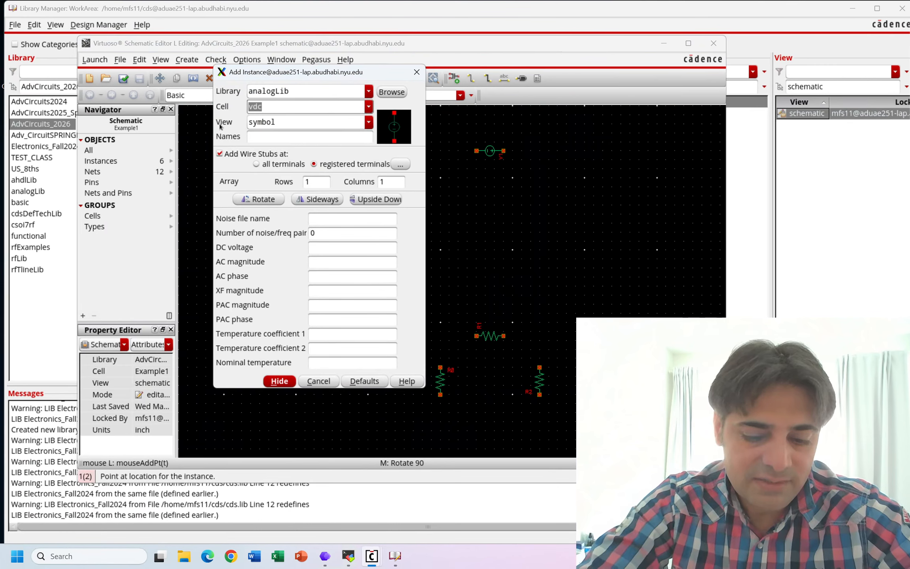
pyautogui.write('idc')
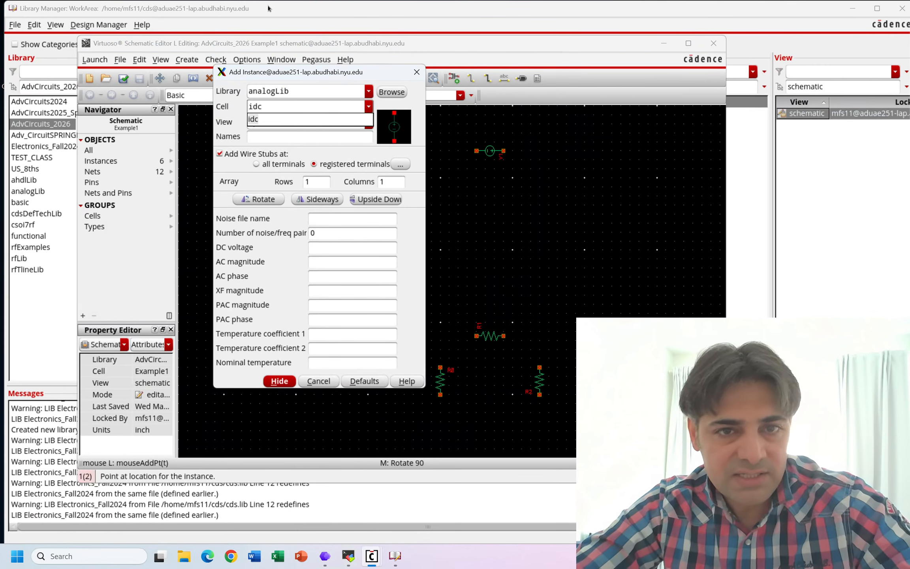
pyautogui.click(269, 120)
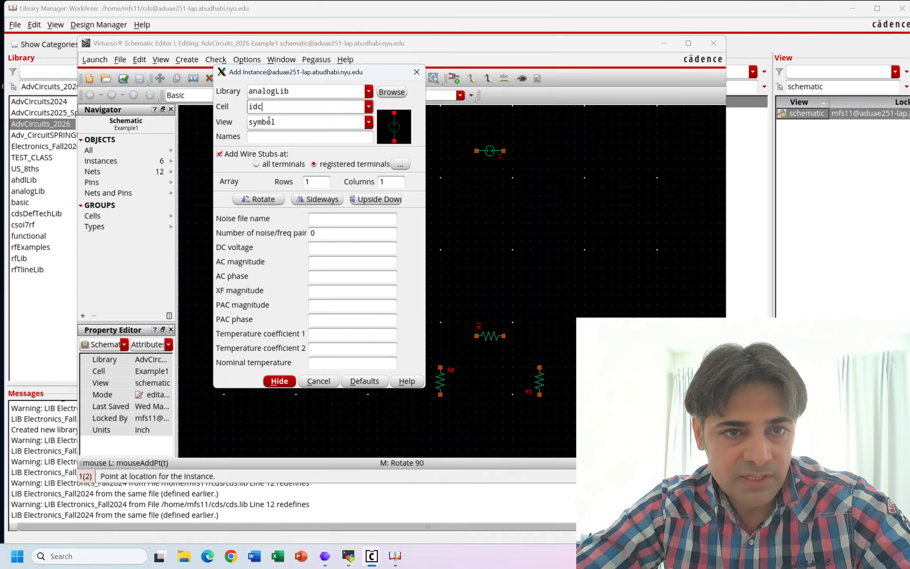
pyautogui.click(273, 140)
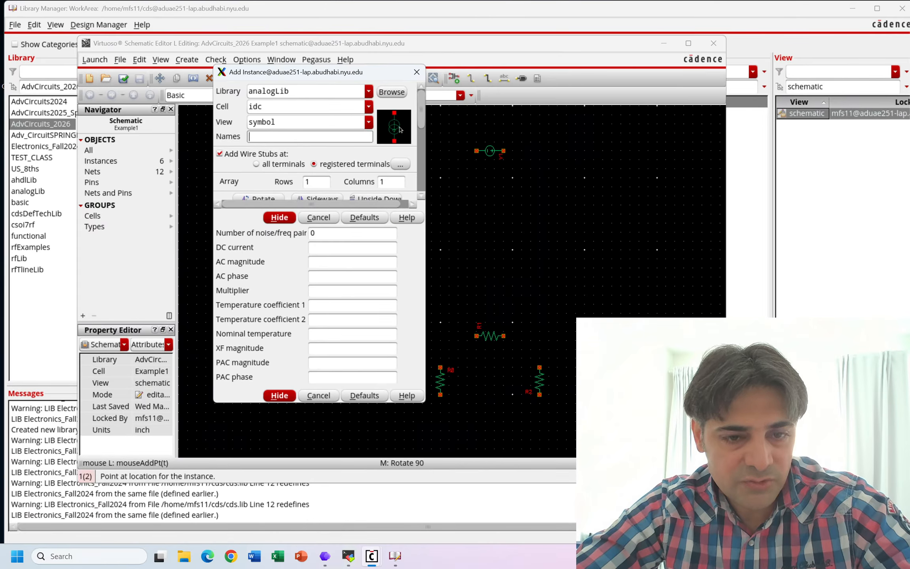
pyautogui.click(416, 75)
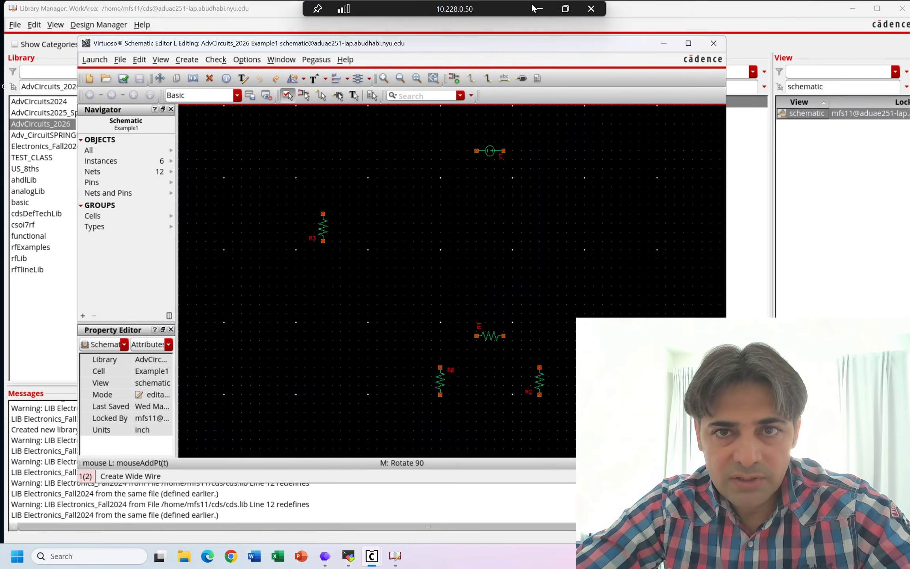
# - Check the Figure 4.53 circuit in PowerPoint, then place an upright idc source at the schematic's lower left and a horizontal one below the top voltage source
pyautogui.click(537, 8)
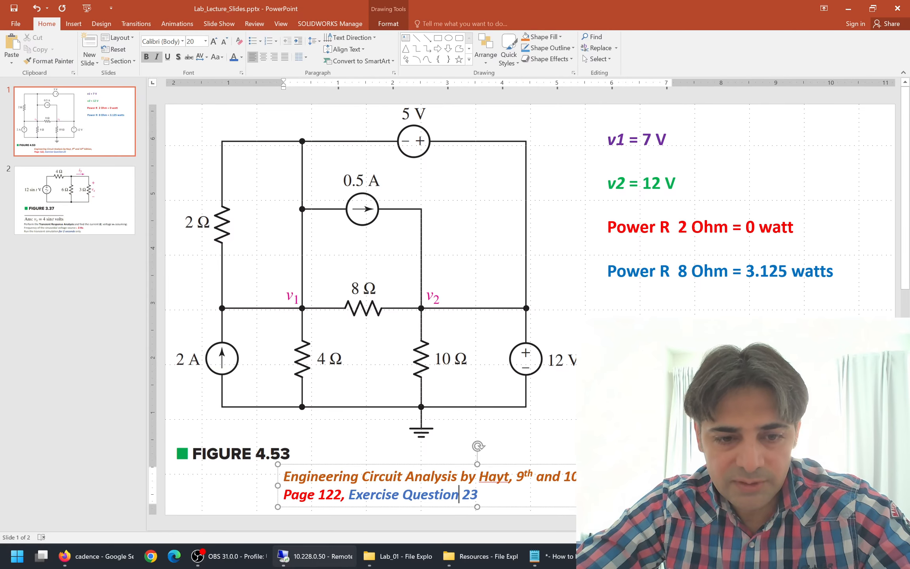
pyautogui.click(334, 556)
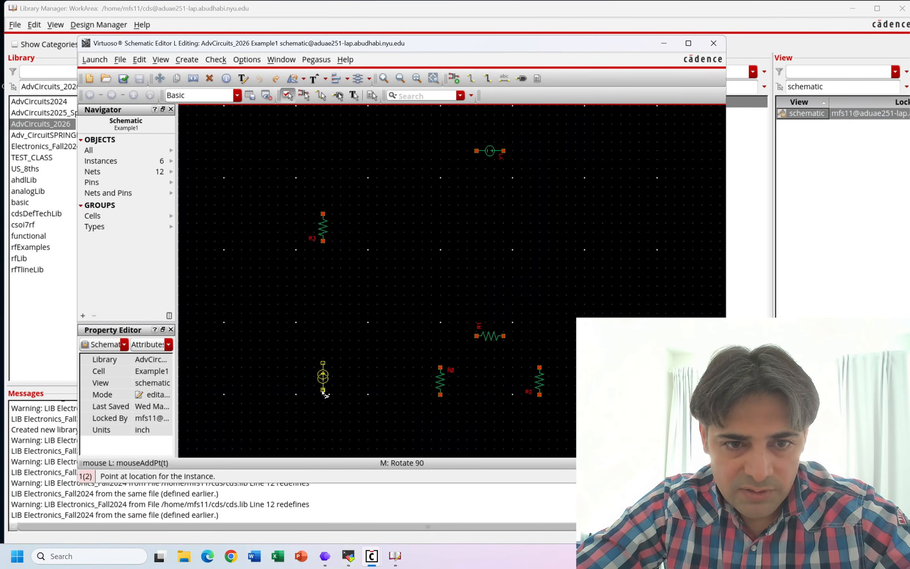
pyautogui.click(324, 394)
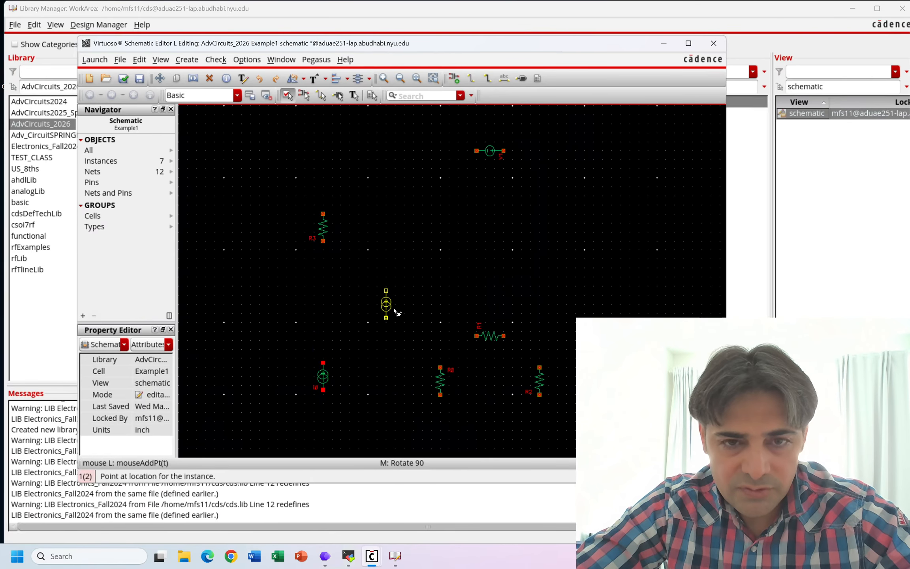
pyautogui.middleClick(395, 308)
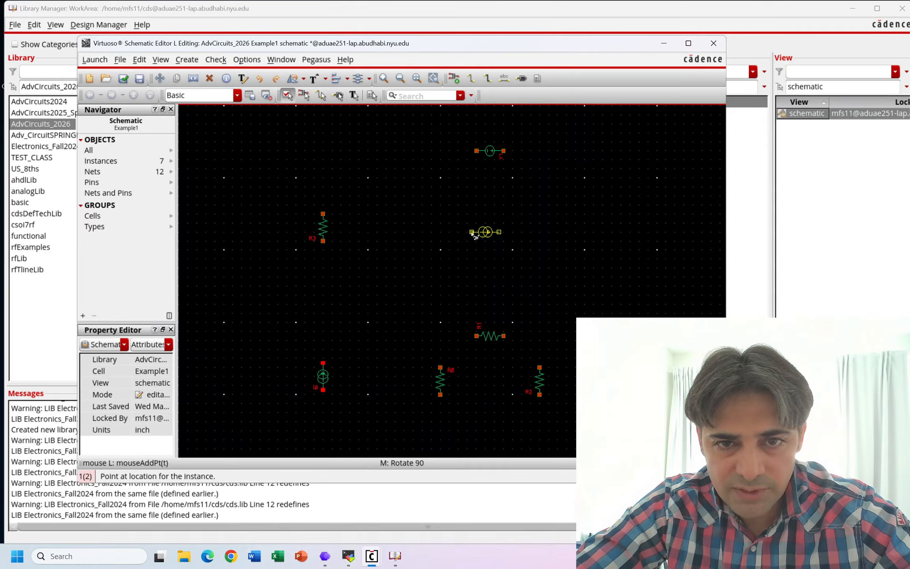
pyautogui.click(472, 233)
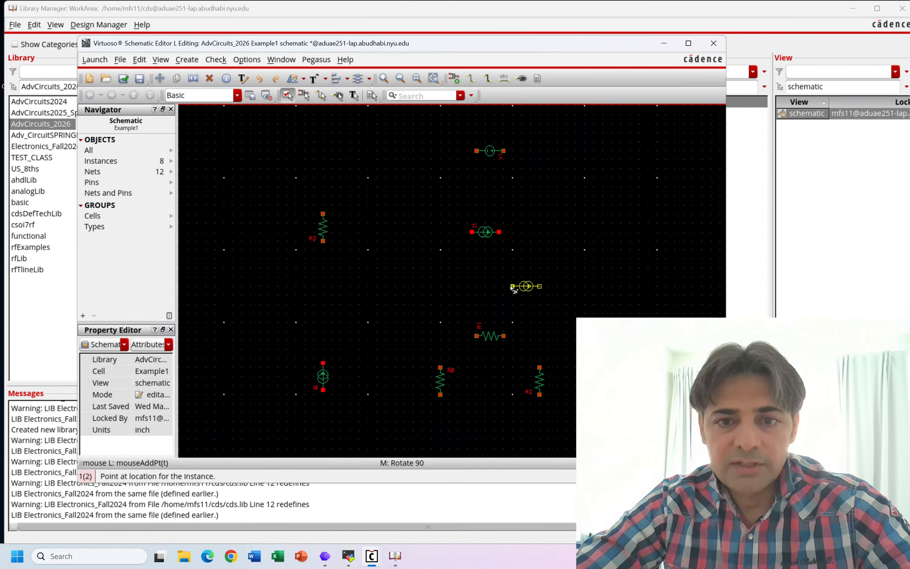
pyautogui.press('Escape')
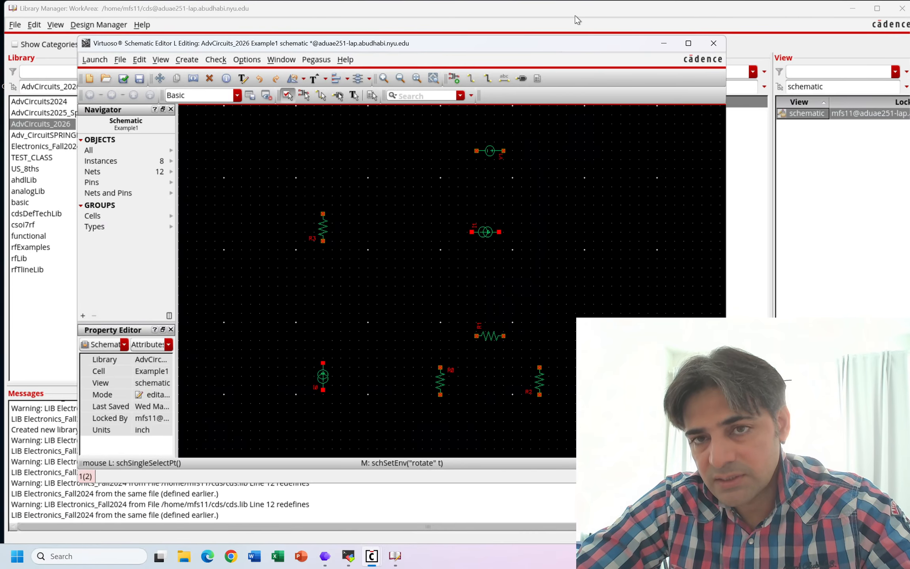
# - Review the Figure 4.53 circuit in PowerPoint again and bring the Example1 schematic window back up
pyautogui.click(722, 8)
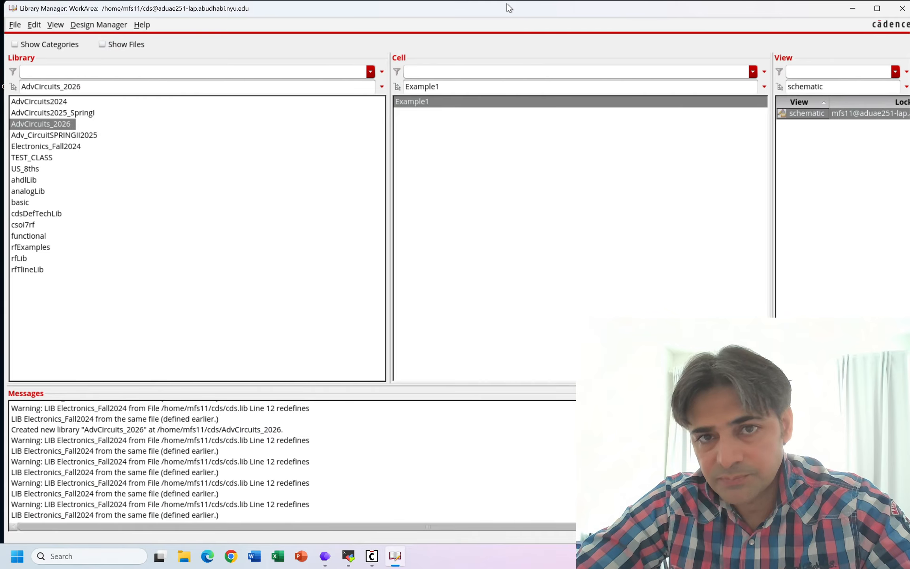
pyautogui.moveTo(506, 4)
pyautogui.click(538, 9)
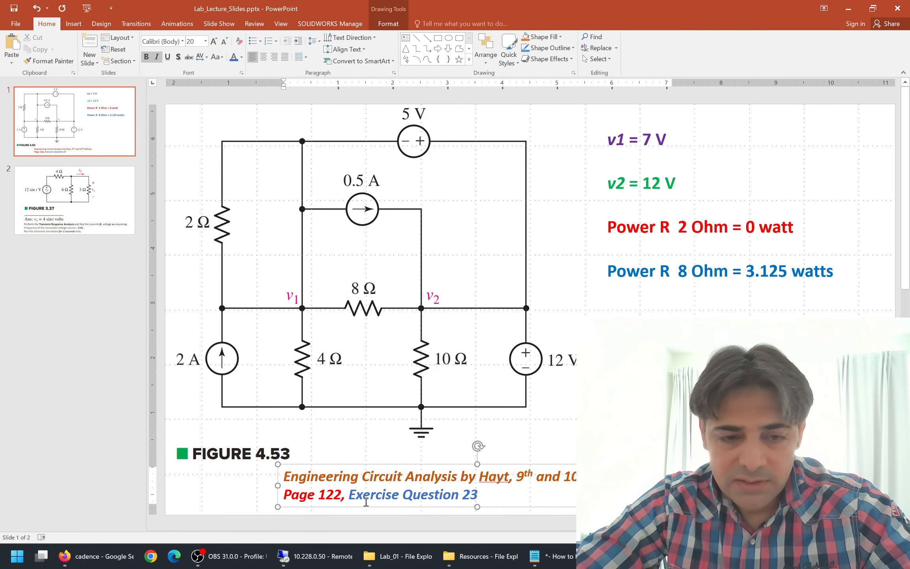
pyautogui.click(310, 561)
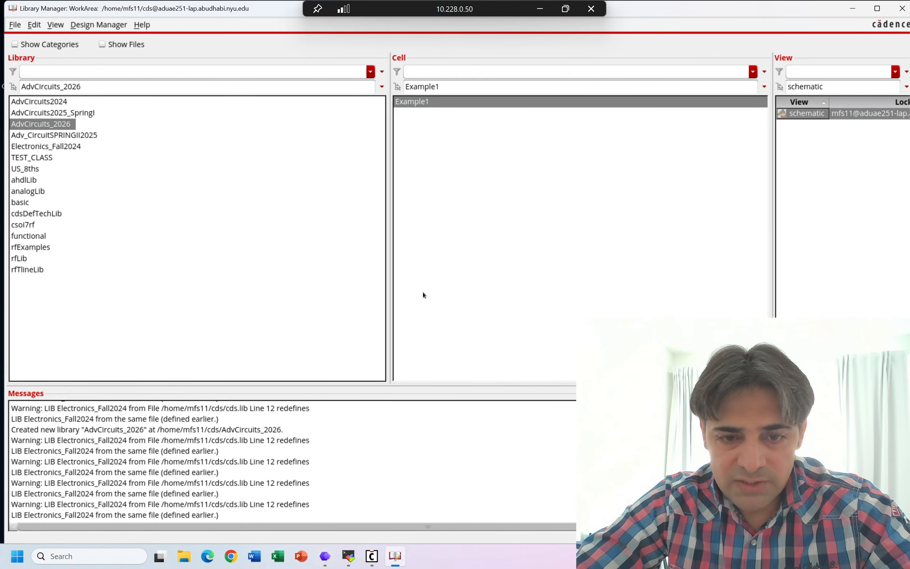
pyautogui.moveTo(371, 556)
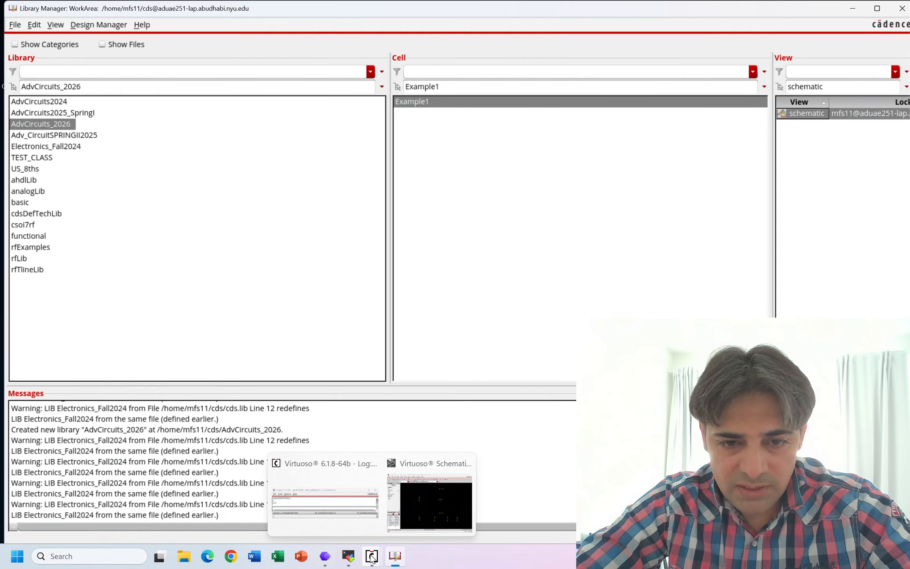
pyautogui.click(427, 513)
# - Place a gnd symbol from analogLib below the left one of the two lower upright resistors and end placement
pyautogui.press('i')
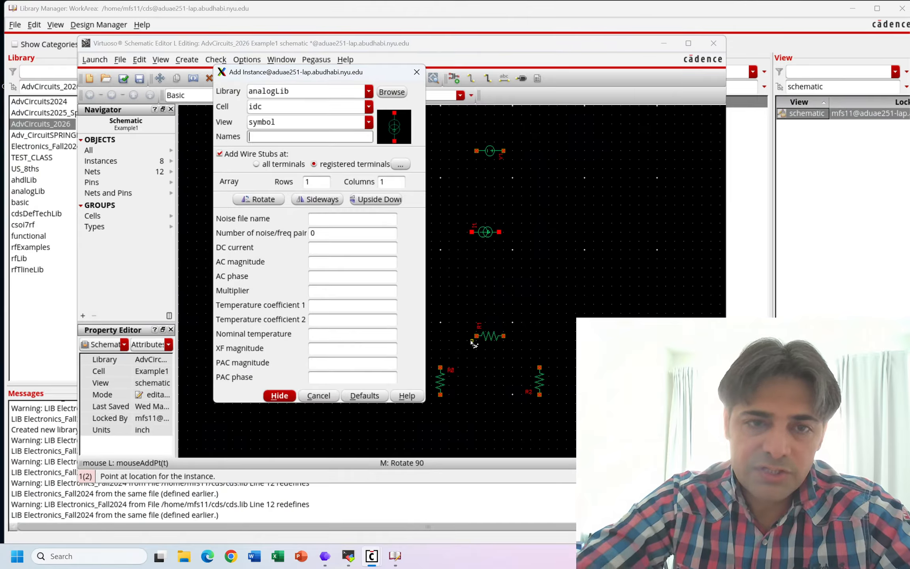
pyautogui.hotkey('shift', 'Tab')
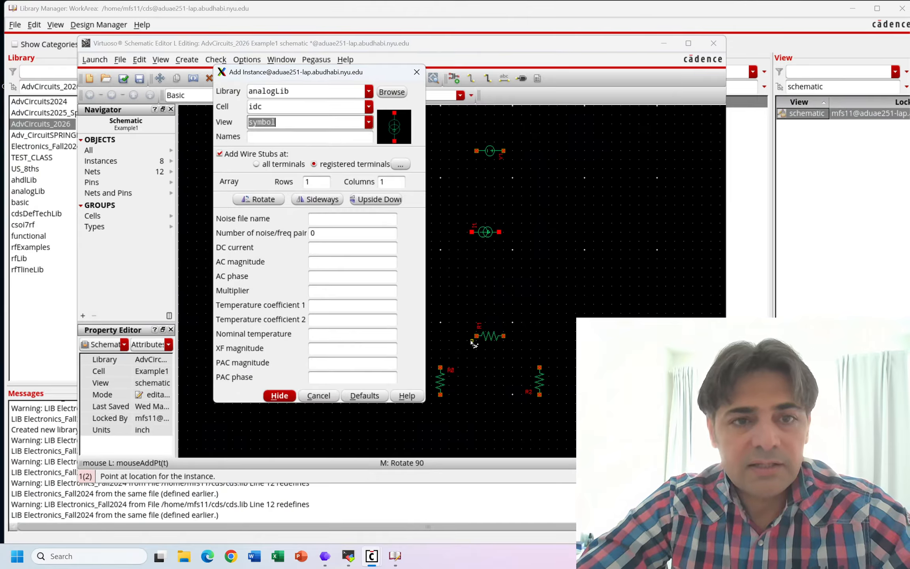
pyautogui.hotkey('shift', 'Tab')
pyautogui.write('gnd')
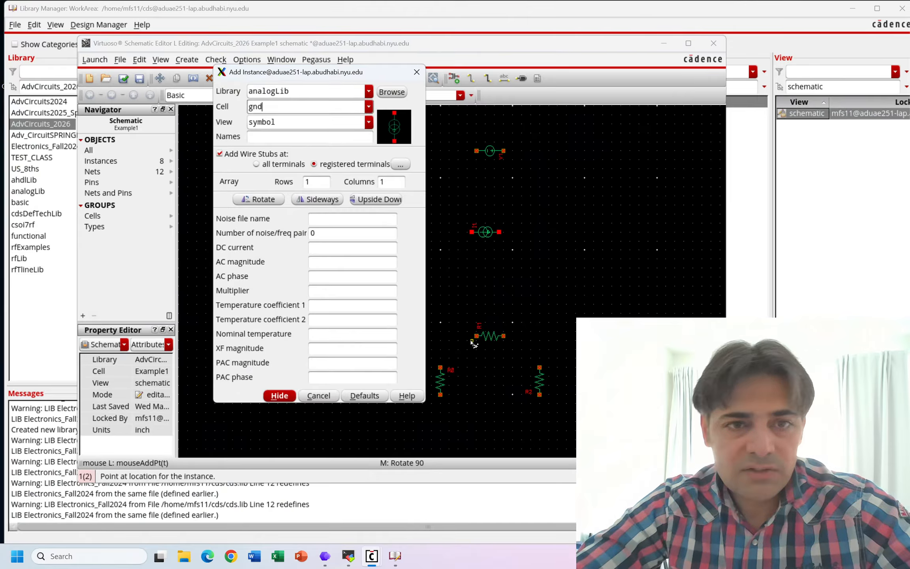
pyautogui.click(260, 132)
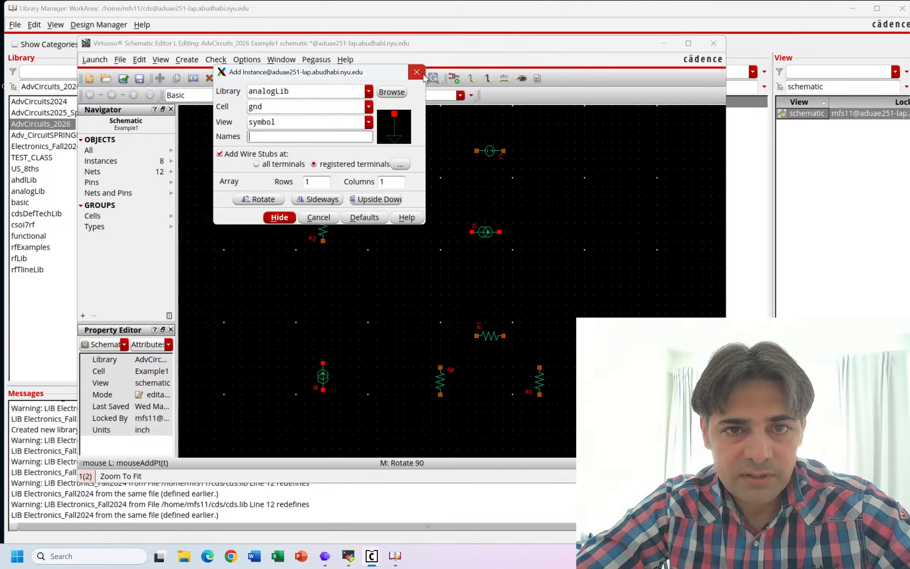
pyautogui.press('Return')
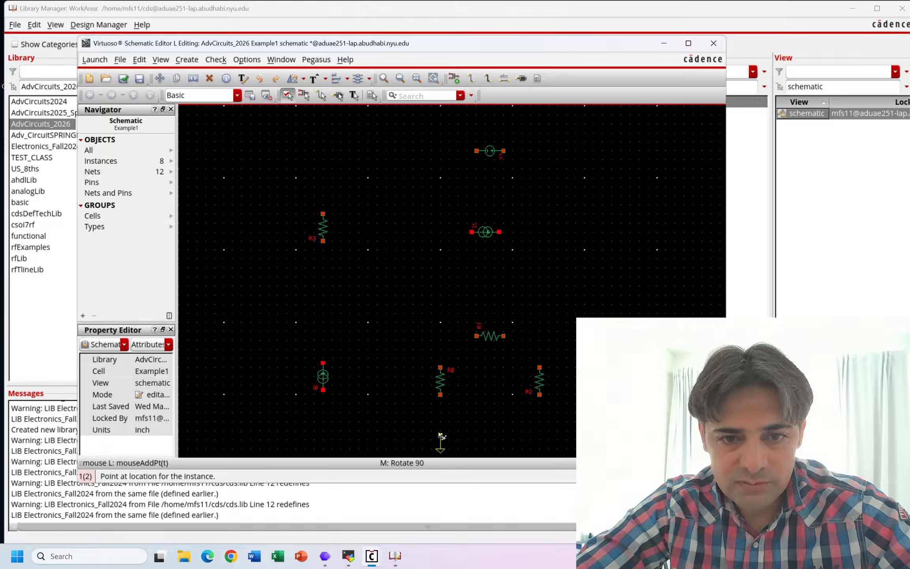
pyautogui.click(439, 434)
pyautogui.press('Escape')
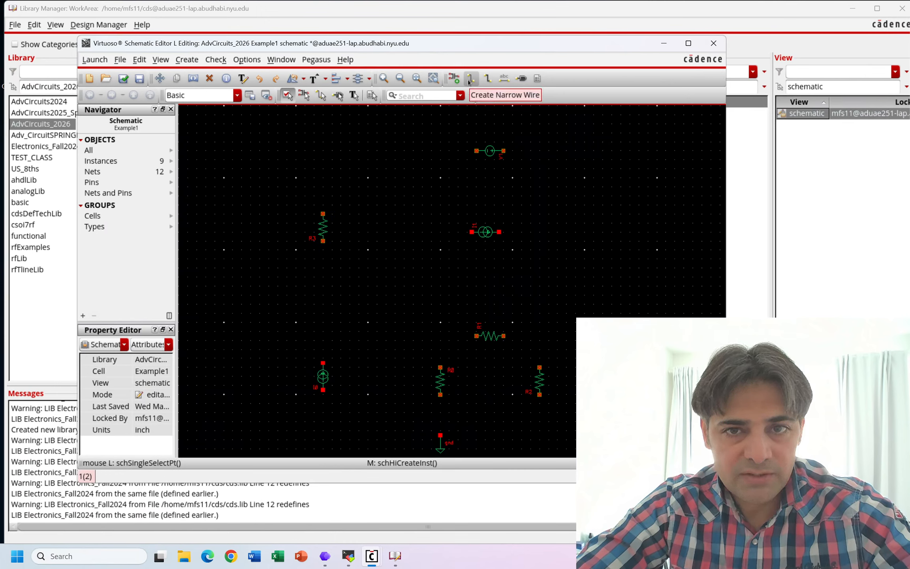
# - Wire the lower-left current source up to the upper-left resistor, and that resistor's upper end to the top voltage source's left terminal
pyautogui.click(489, 78)
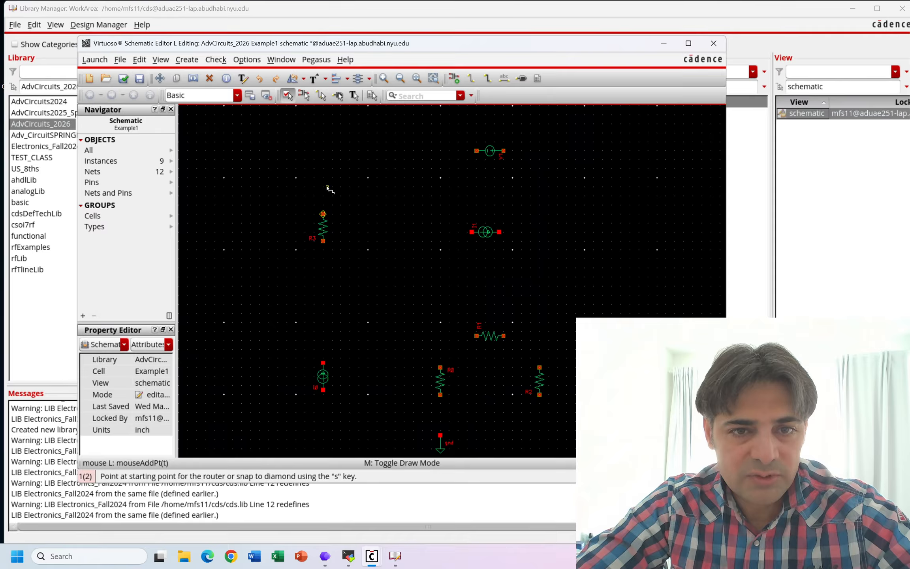
pyautogui.press('Escape')
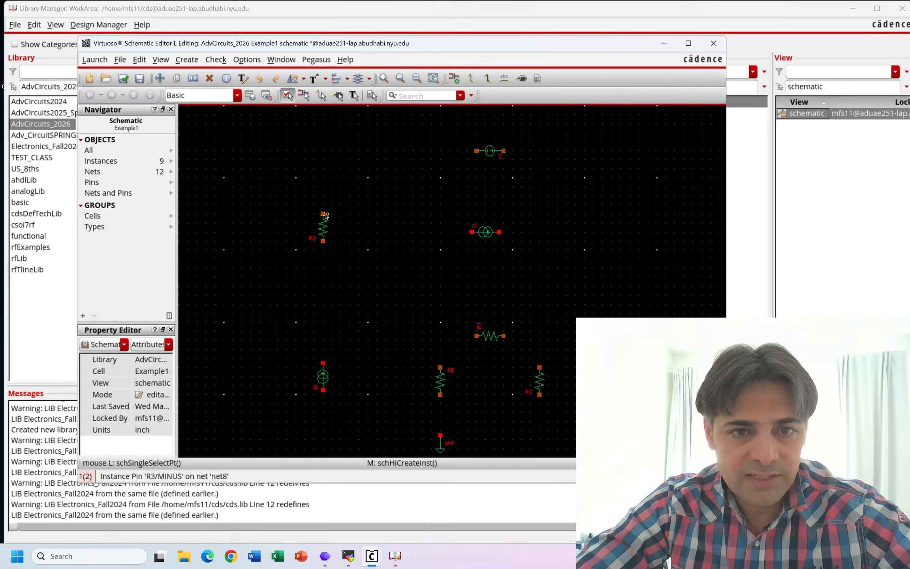
pyautogui.press('w')
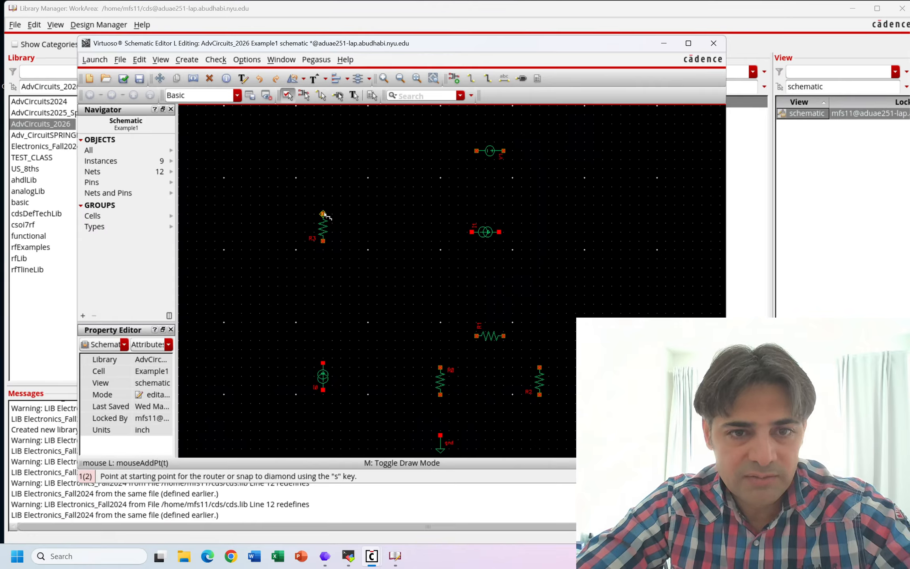
pyautogui.click(323, 362)
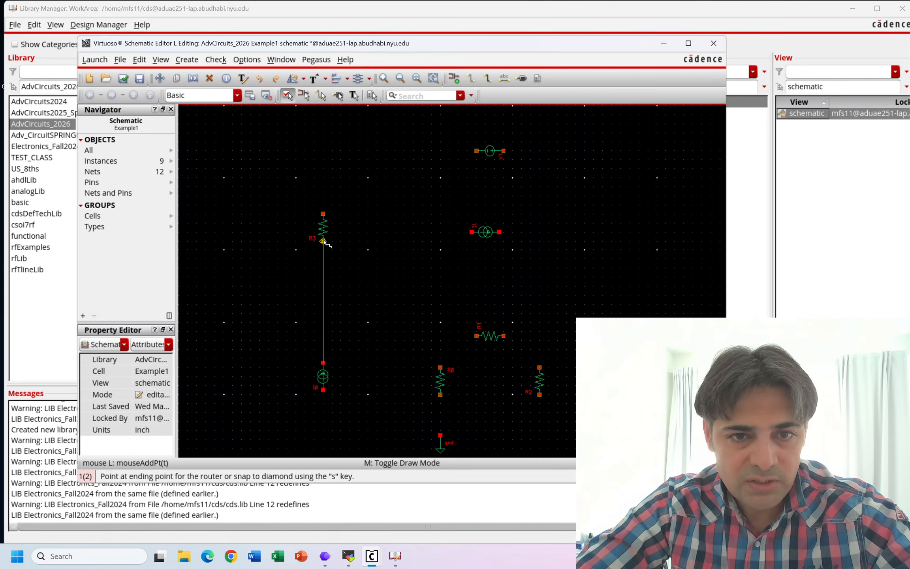
pyautogui.click(322, 241)
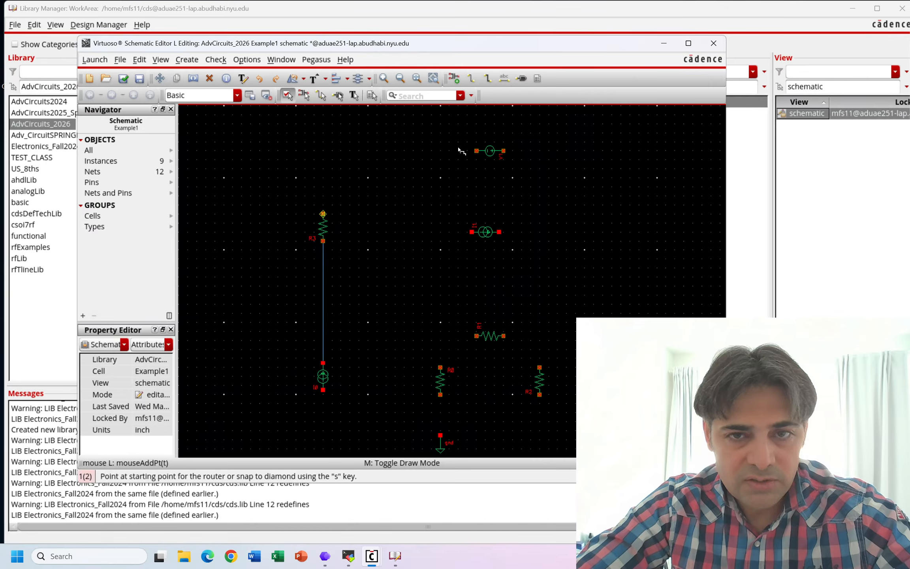
pyautogui.press('s')
pyautogui.click(477, 151)
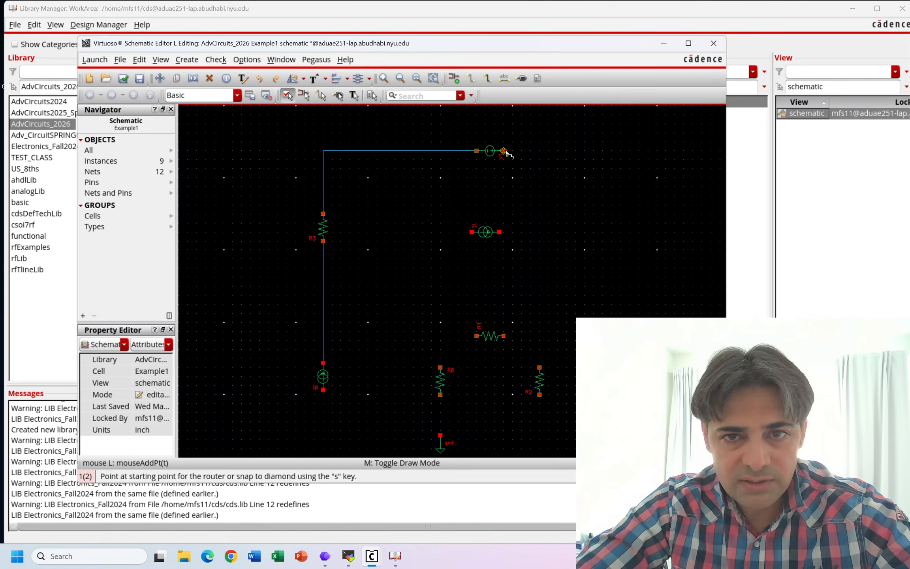
# - Close the outer loop by wiring the top voltage source to the right-hand one, and wiring that source and the lower-left current source to ground
pyautogui.click(504, 151)
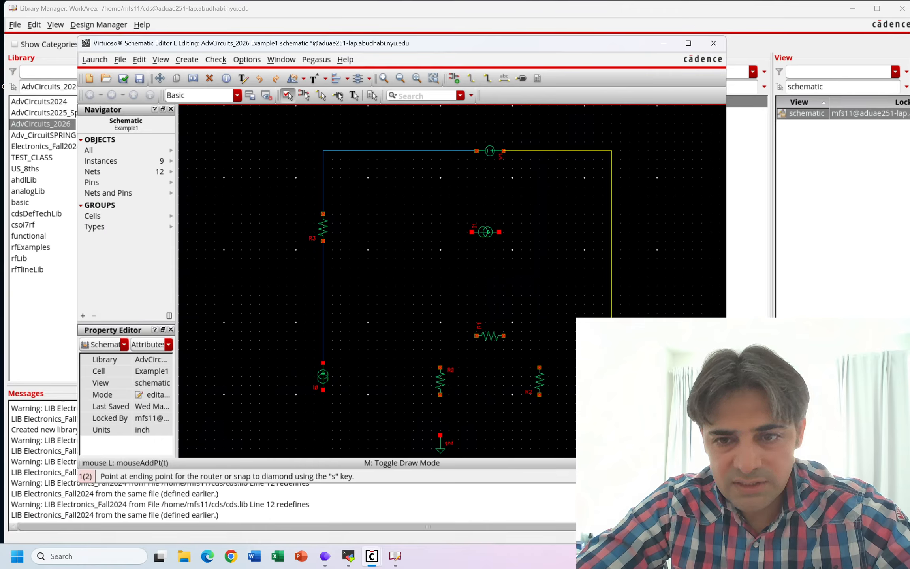
pyautogui.click(612, 365)
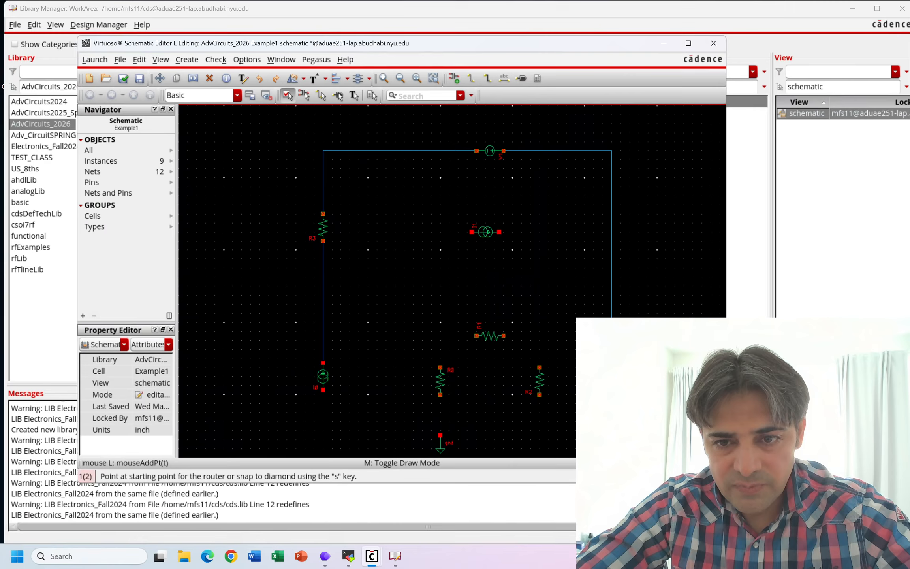
pyautogui.click(612, 391)
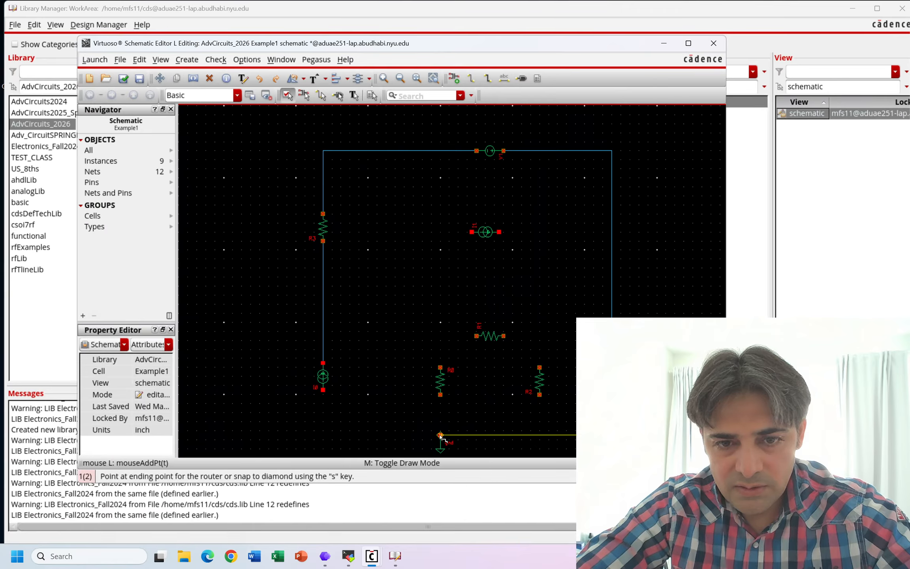
pyautogui.click(440, 435)
pyautogui.click(441, 435)
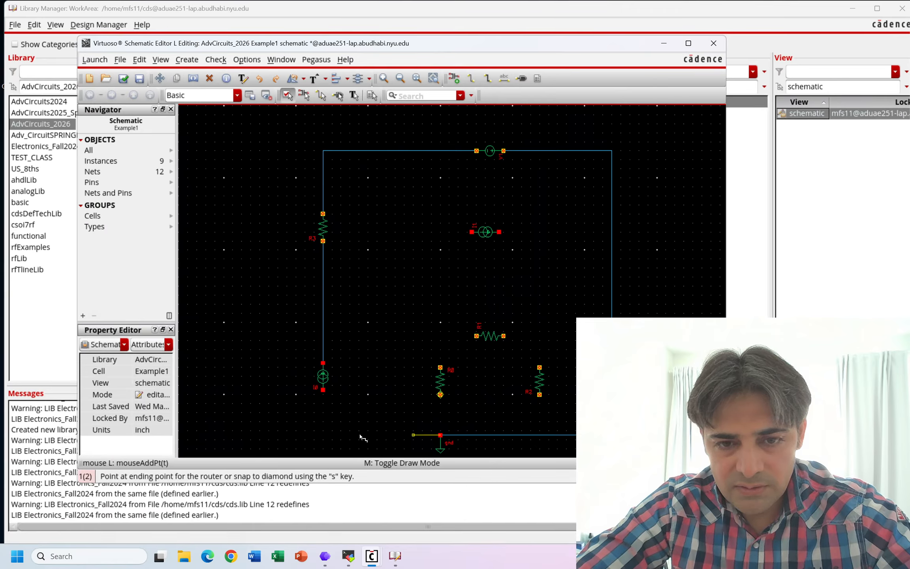
pyautogui.click(324, 390)
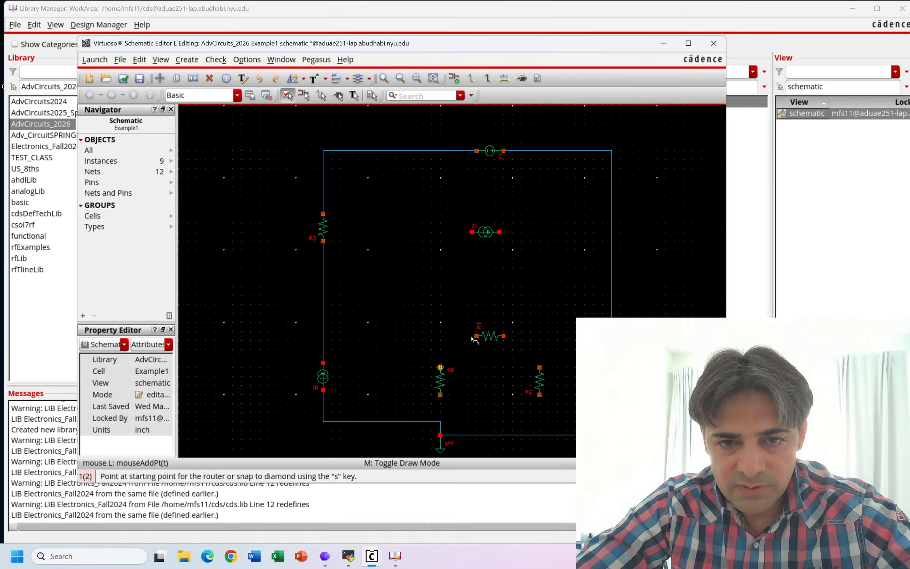
# - Wire each end of the lower horizontal resistor to the upper terminal of the upright resistor on that side
pyautogui.click(440, 367)
pyautogui.click(490, 338)
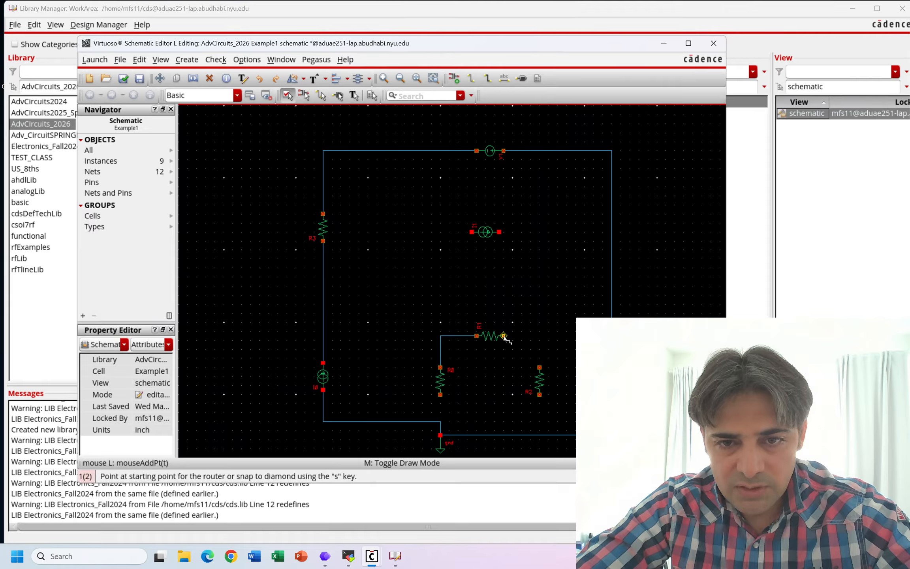
pyautogui.click(504, 337)
pyautogui.click(540, 368)
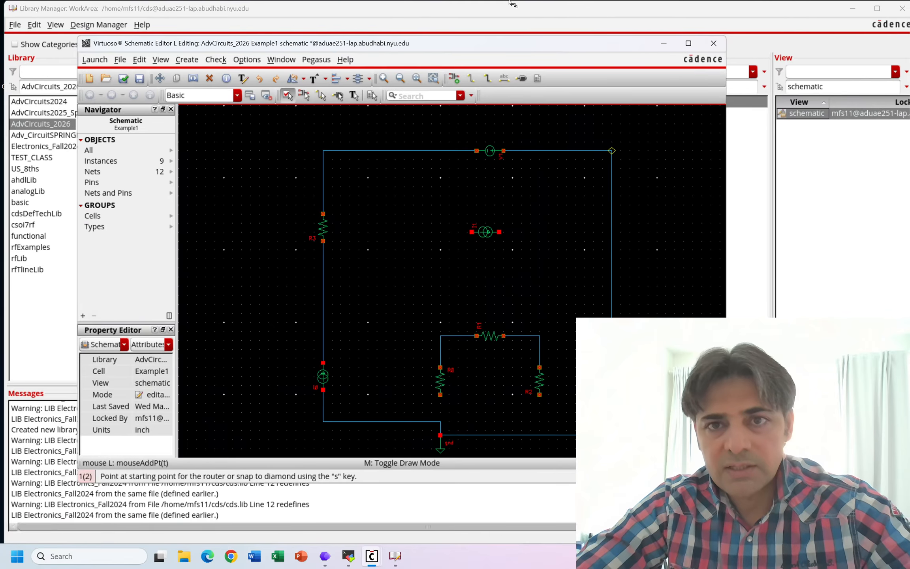
# - Consult the Figure 4.53 slide in PowerPoint and, back in the schematic, wire the lower ends of both lower upright resistors to the ground line
pyautogui.moveTo(556, 7)
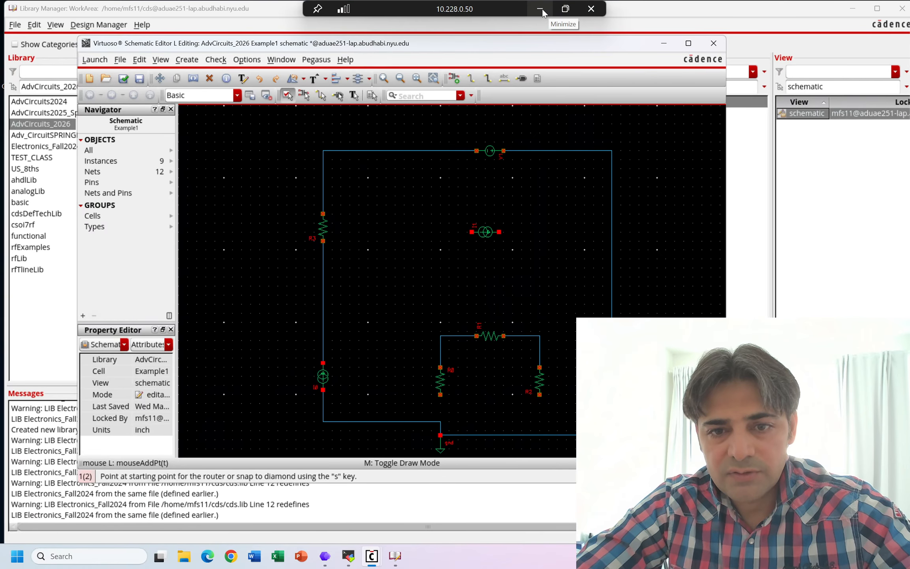
pyautogui.press('p')
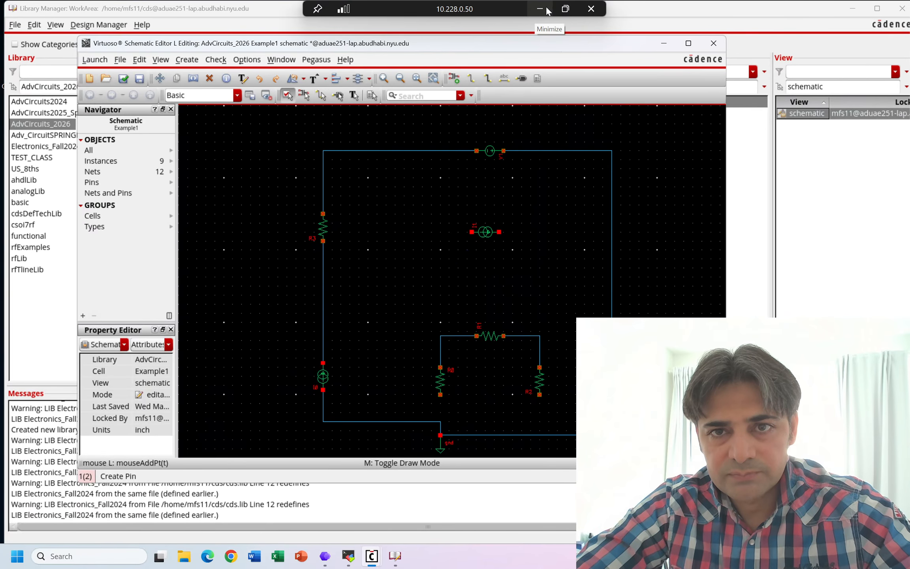
pyautogui.click(540, 9)
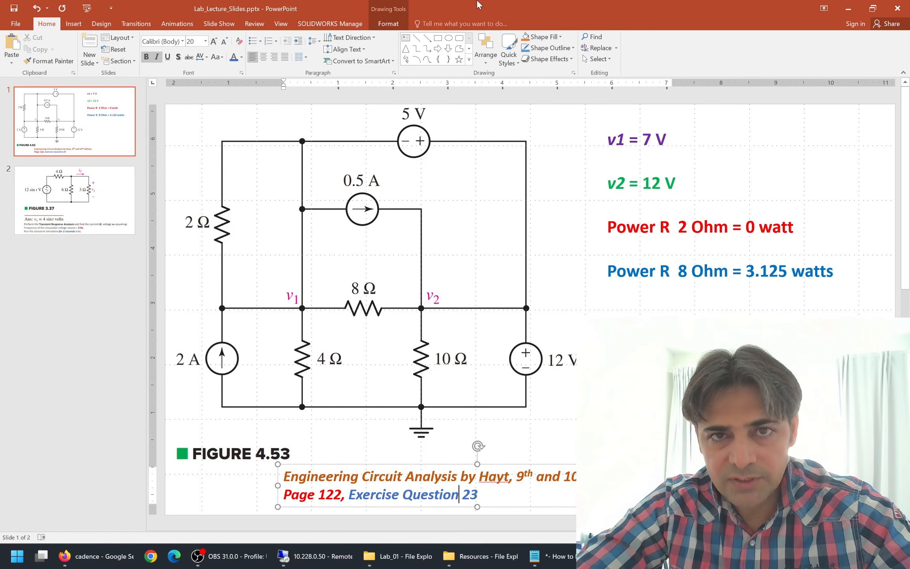
pyautogui.click(316, 556)
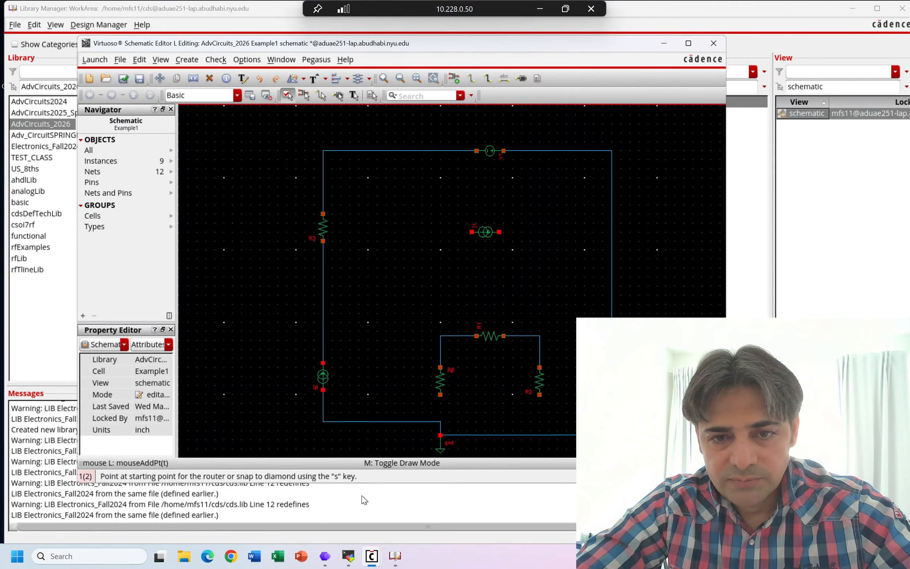
pyautogui.click(441, 395)
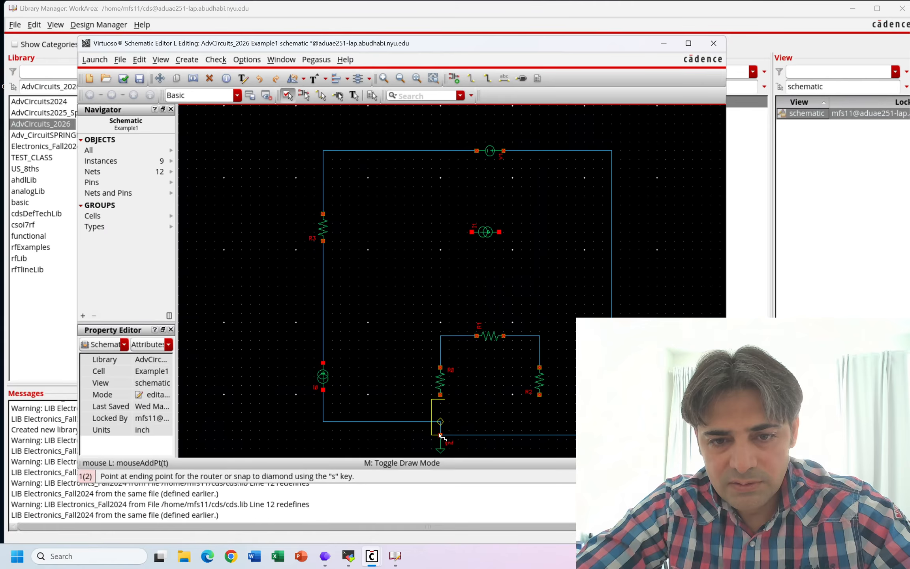
pyautogui.click(440, 434)
pyautogui.click(539, 394)
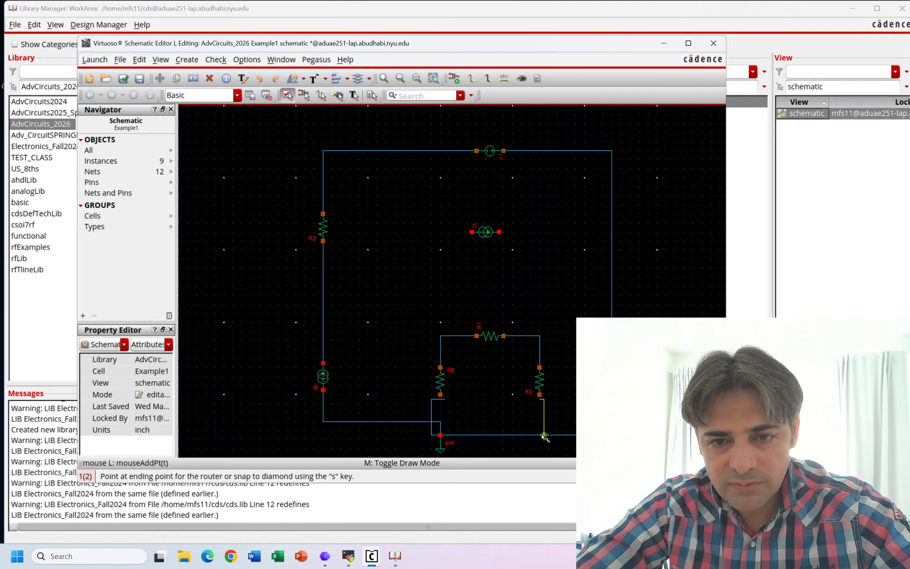
pyautogui.click(544, 435)
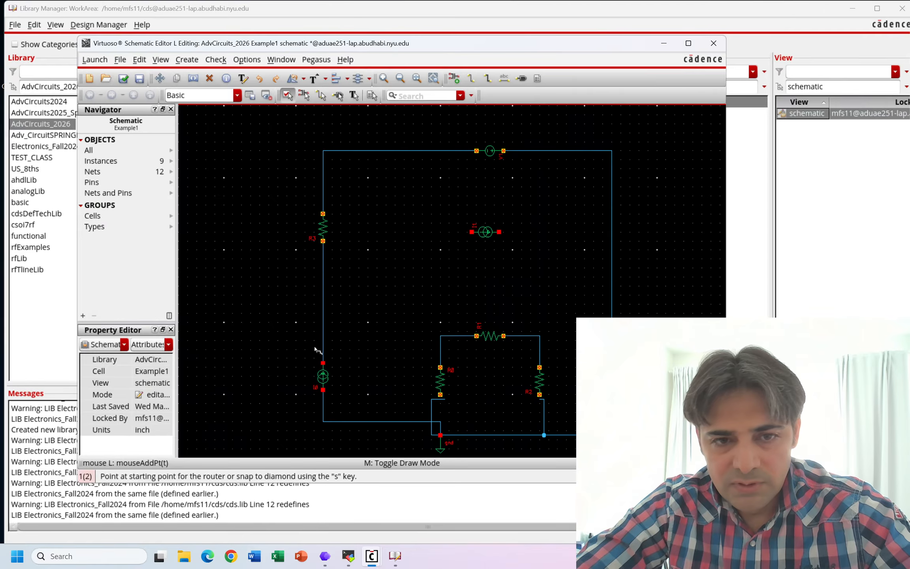
# - Wire the lower horizontal resistor's left junction to the left branch and to the top wire, and its right junction to the right branch
pyautogui.click(440, 336)
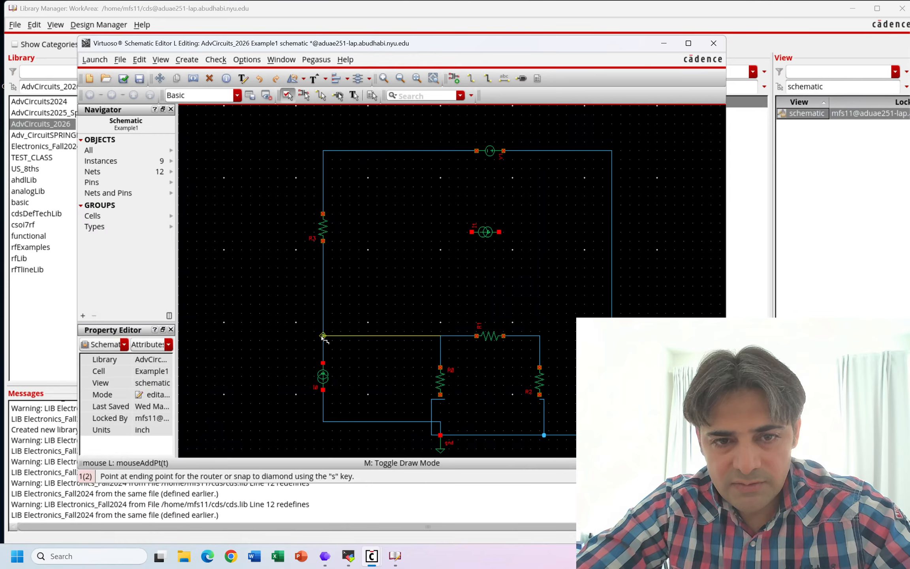
pyautogui.click(323, 337)
pyautogui.click(540, 336)
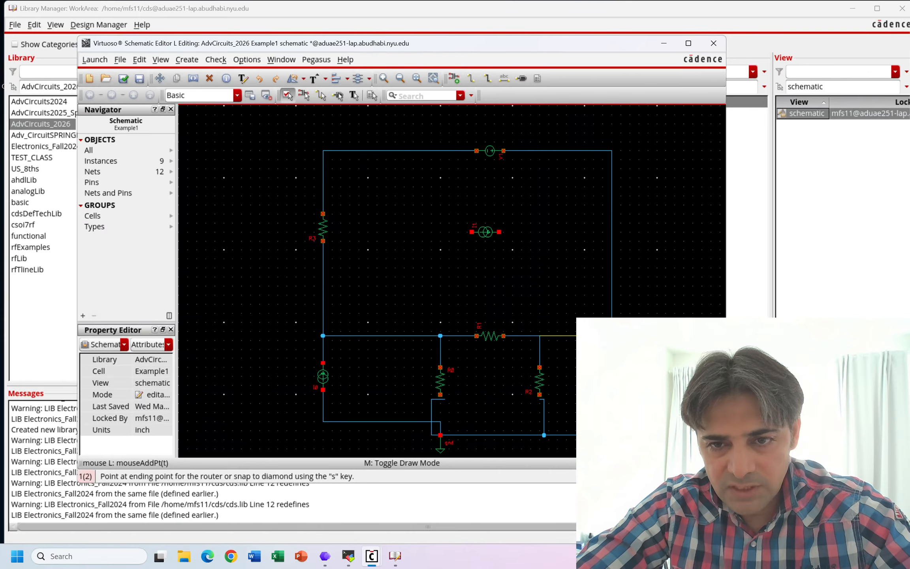
pyautogui.click(612, 336)
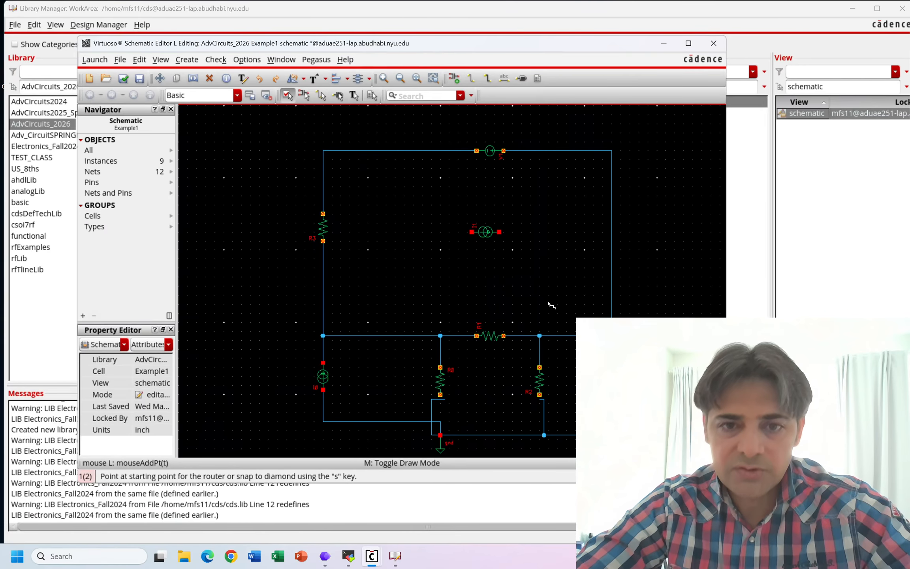
pyautogui.click(440, 335)
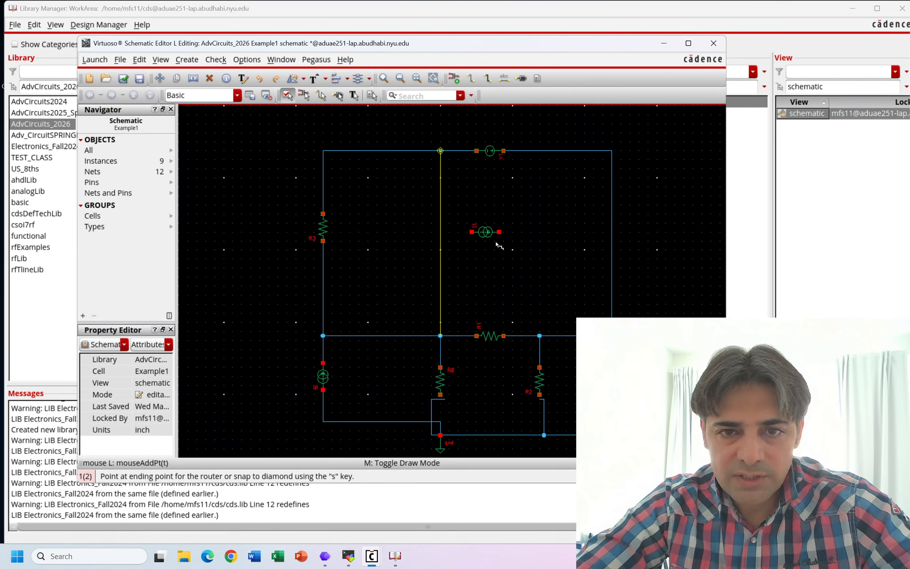
pyautogui.press('s')
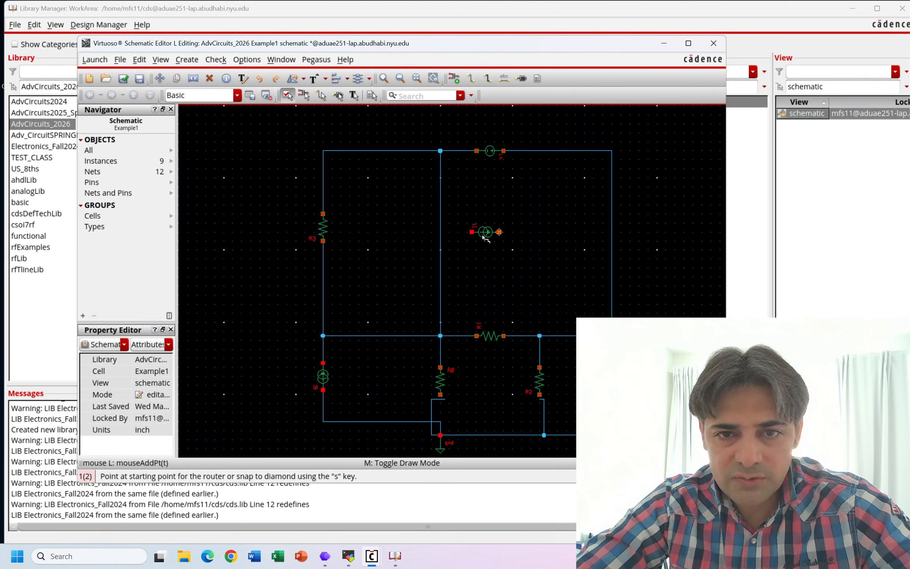
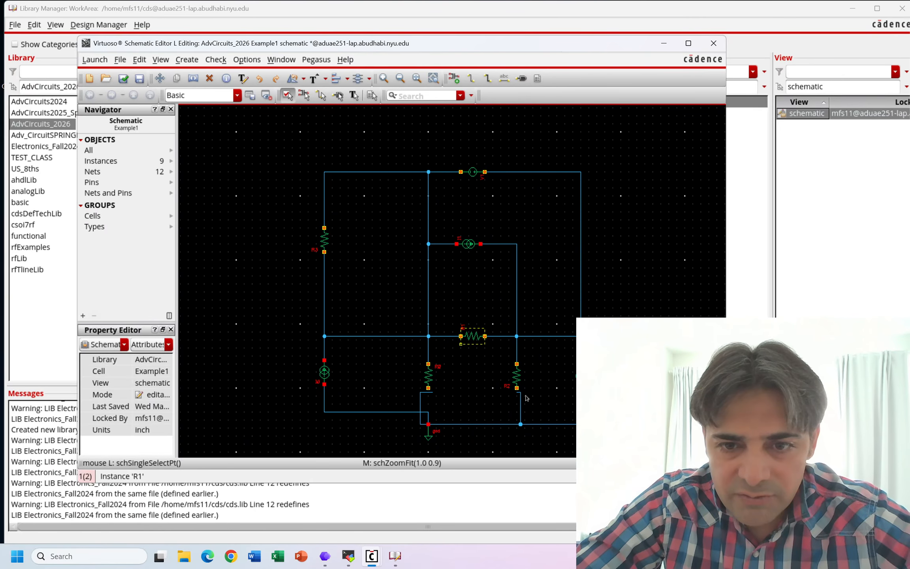
# - Wire the bottom terminal of R2 to the loose wire end just beneath it
pyautogui.keyDown('ctrl'); pyautogui.scroll(2, 518, 398); pyautogui.keyUp('ctrl')
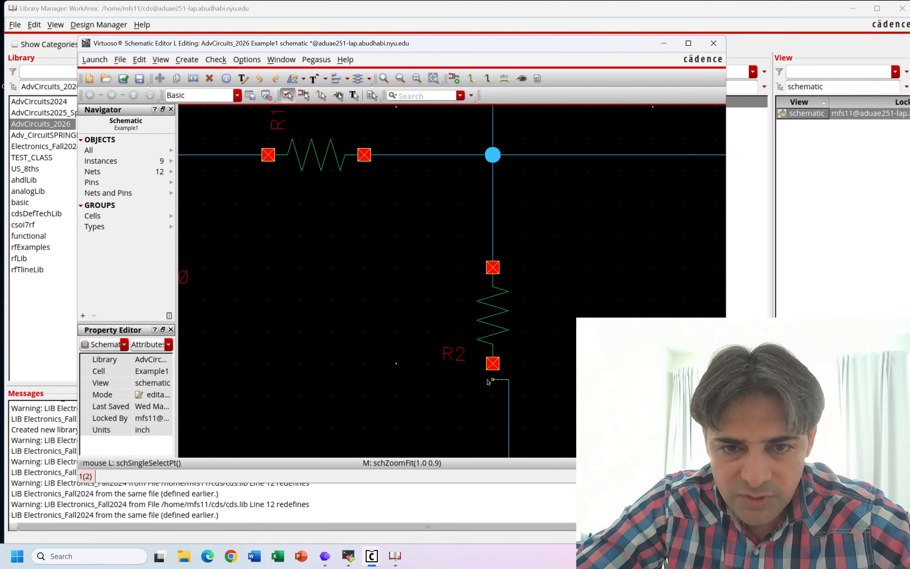
pyautogui.press('w')
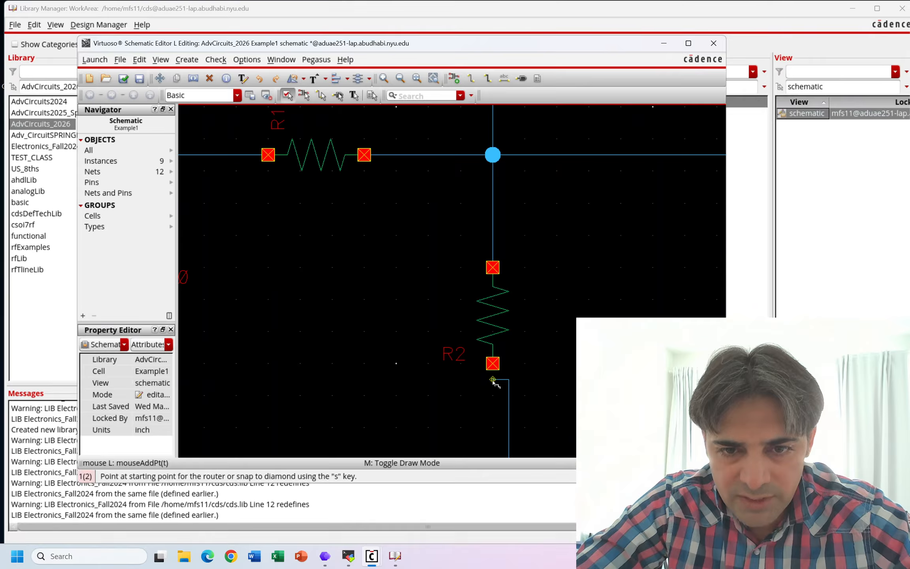
pyautogui.click(493, 380)
pyautogui.click(493, 364)
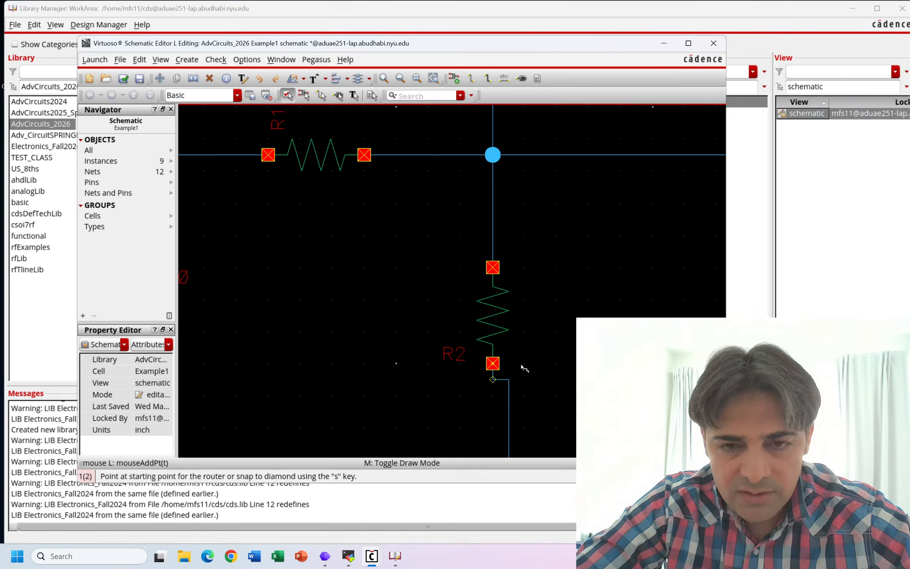
pyautogui.press('Escape')
pyautogui.press('f')
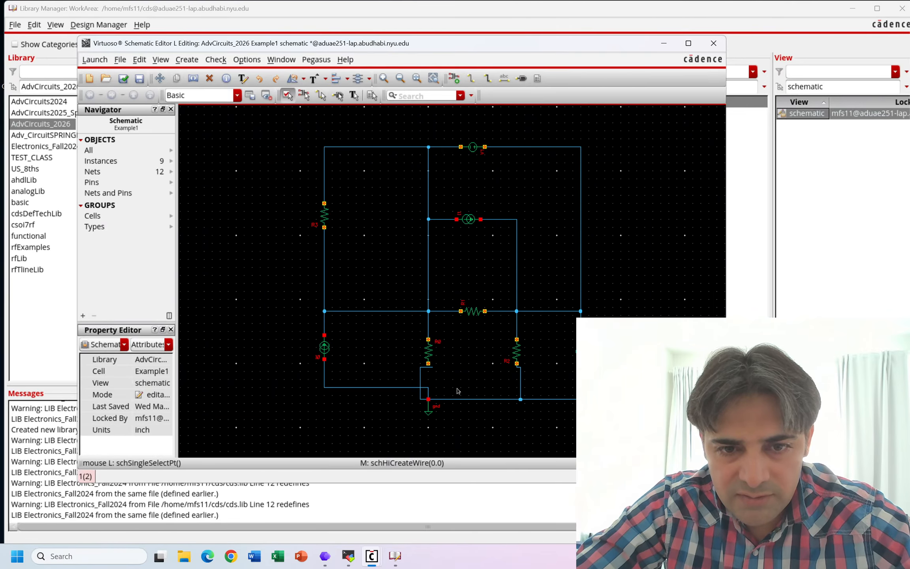
# - Wire the bottom terminal of R0 to the short horizontal wire just beneath it
pyautogui.keyDown('ctrl'); pyautogui.scroll(3, 424, 369); pyautogui.keyUp('ctrl')
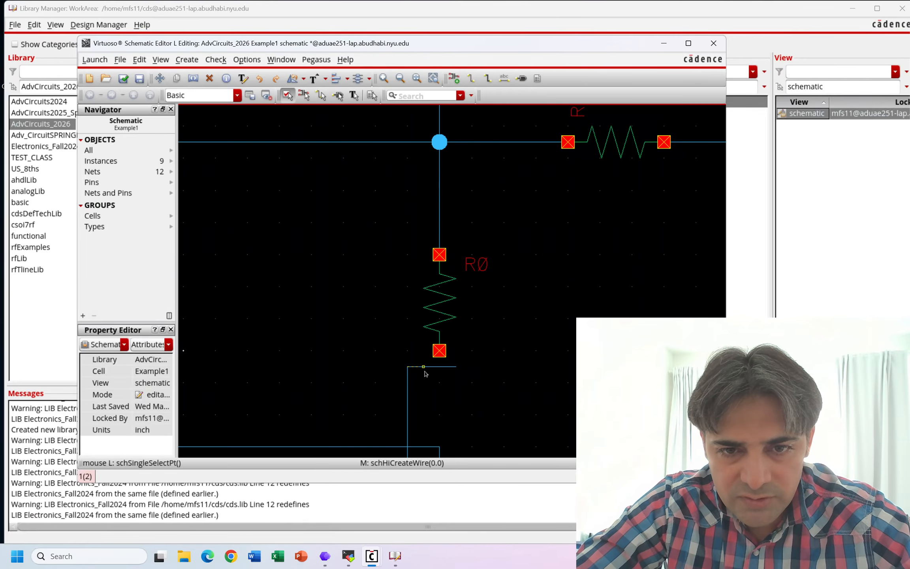
pyautogui.keyDown('ctrl'); pyautogui.scroll(2, 425, 374); pyautogui.keyUp('ctrl')
pyautogui.press('w')
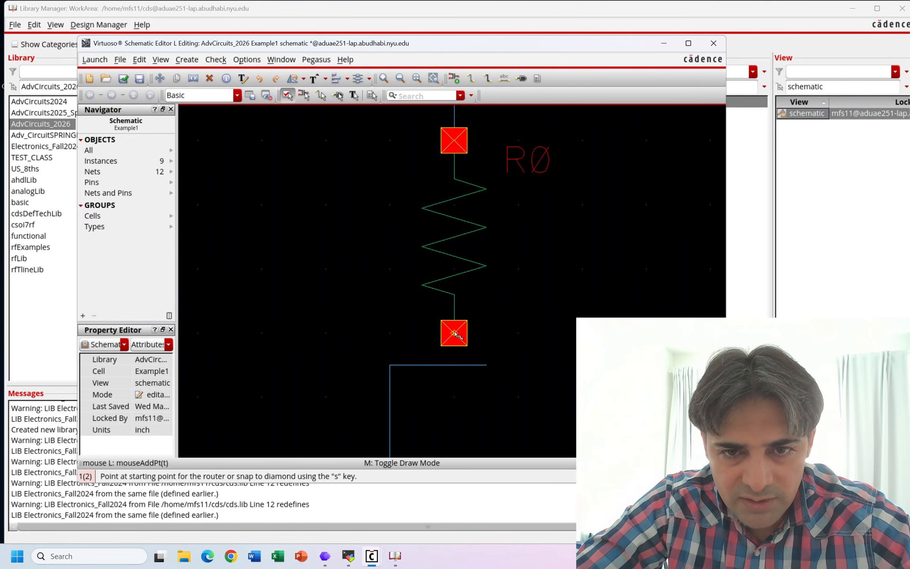
pyautogui.click(454, 334)
pyautogui.click(455, 365)
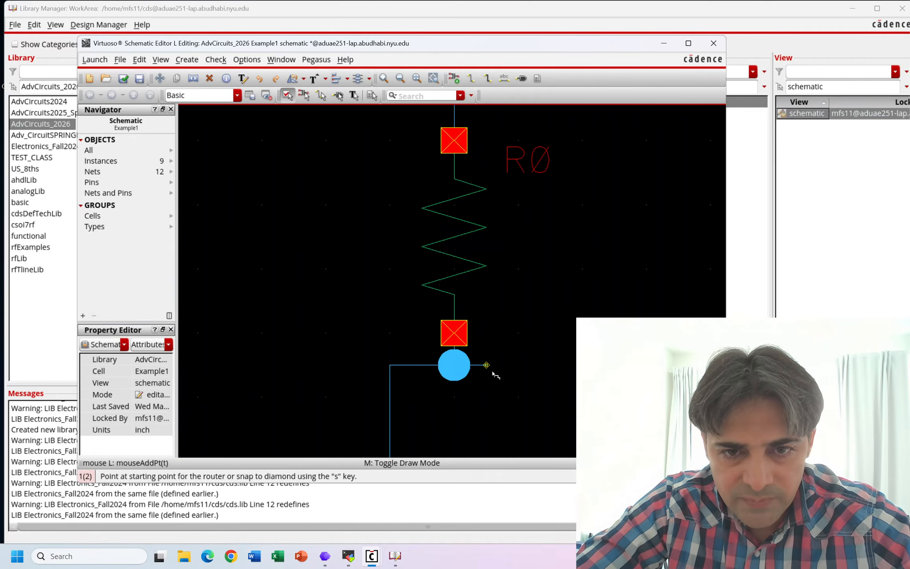
pyautogui.press('Escape')
# - Maximize the schematic window and stretch the offset wire segments below R0 into one straight line to ground
pyautogui.keyDown('ctrl'); pyautogui.scroll(-5, 493, 383); pyautogui.keyUp('ctrl')
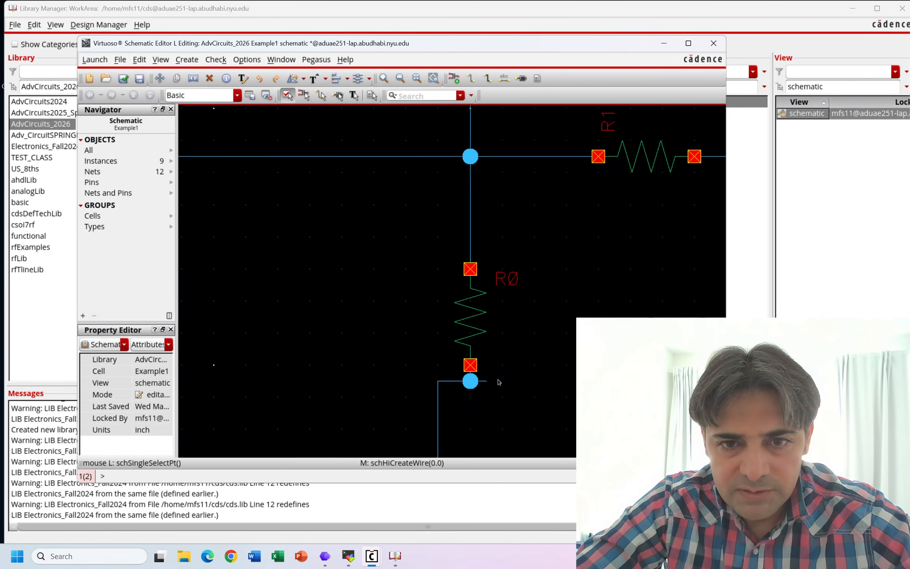
pyautogui.click(688, 43)
pyautogui.press('f')
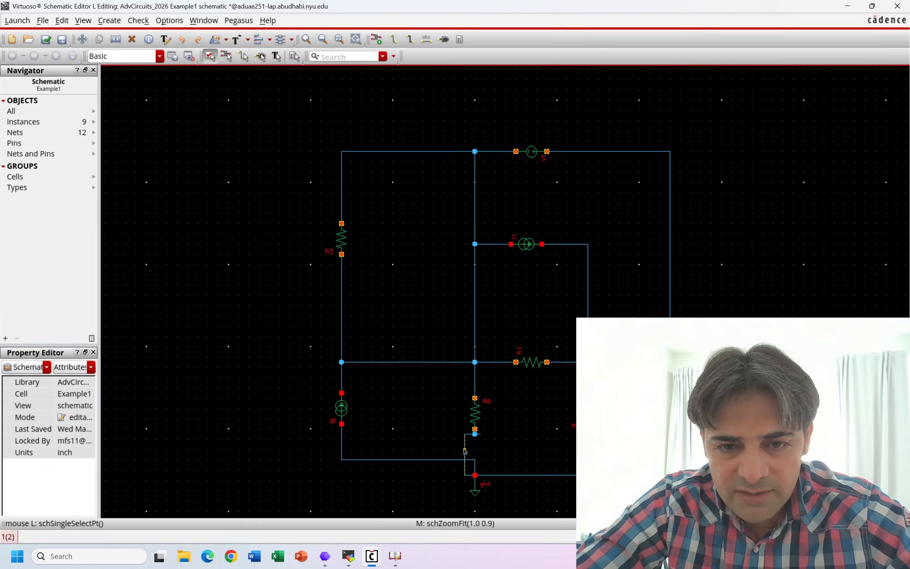
pyautogui.press('s')
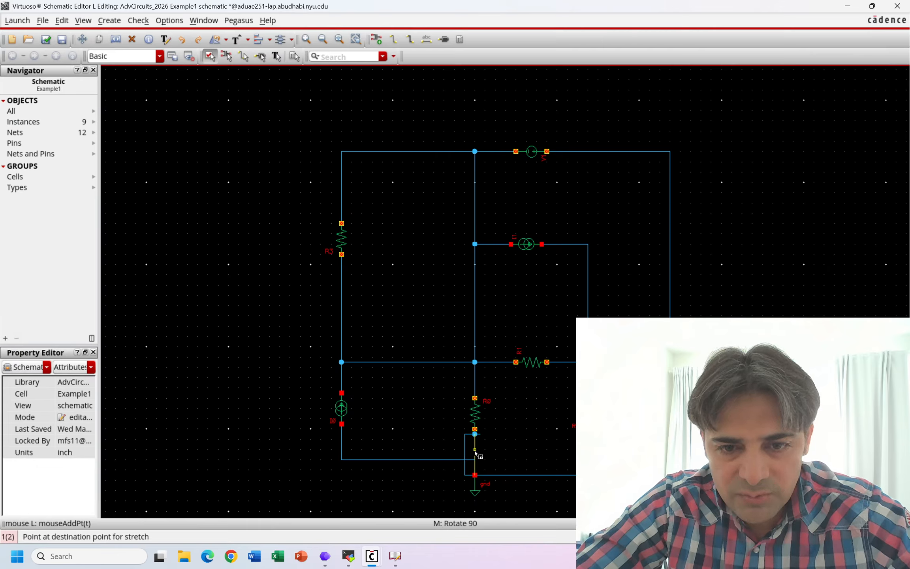
pyautogui.click(476, 453)
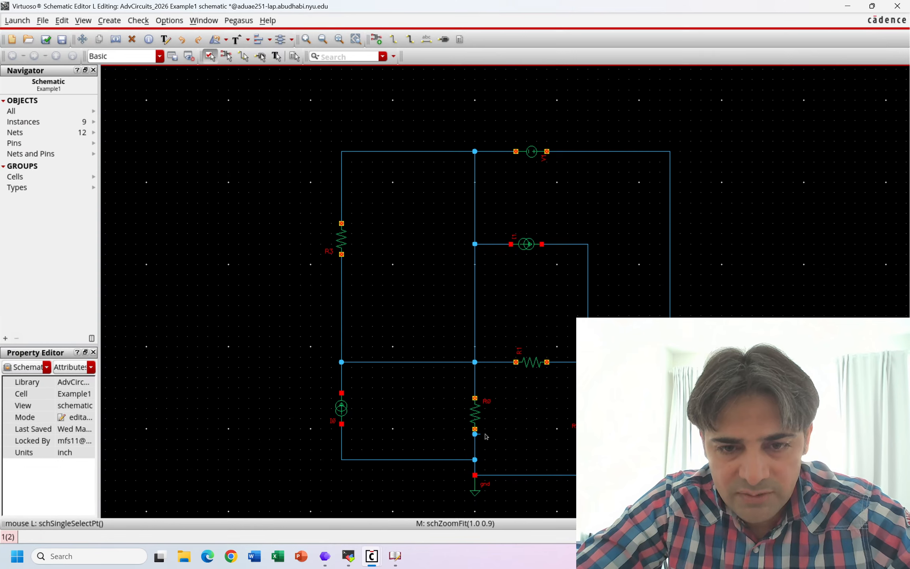
pyautogui.press('s')
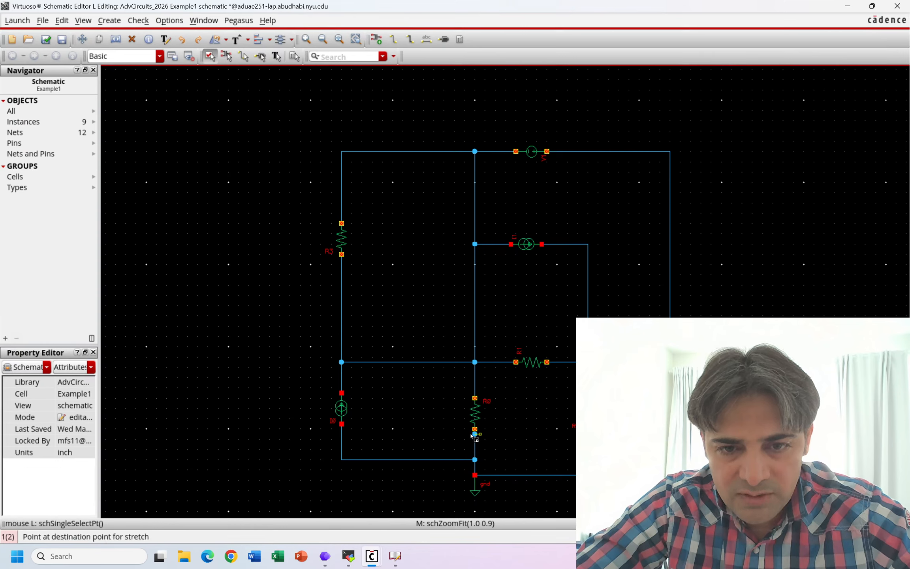
pyautogui.click(477, 446)
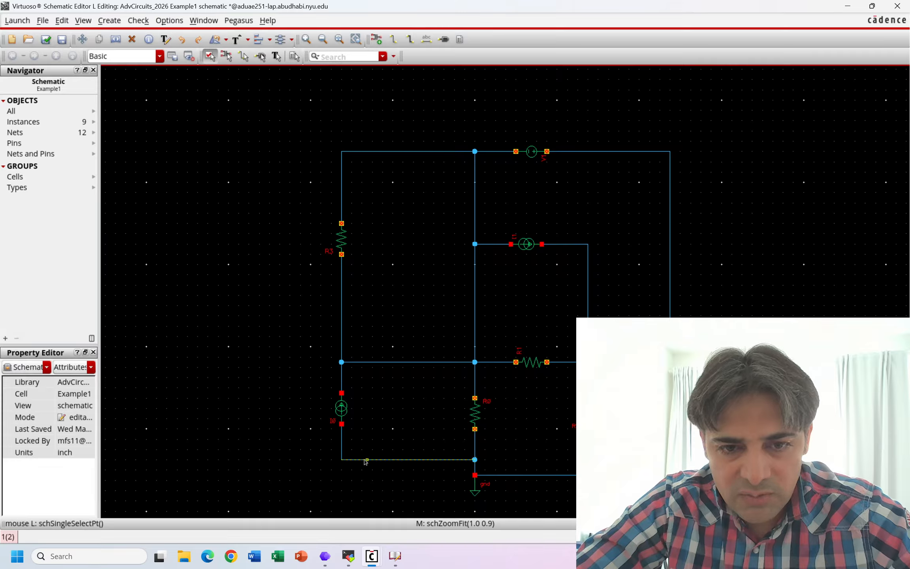
# - Stretch the horizontal wire from the lower-left current source down so it lines up with the ground line
pyautogui.press('s')
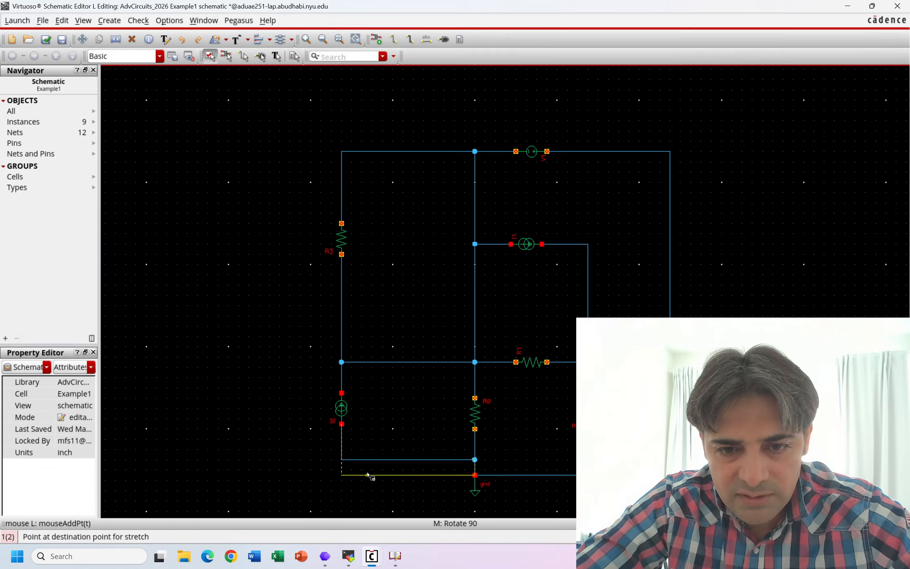
pyautogui.click(368, 475)
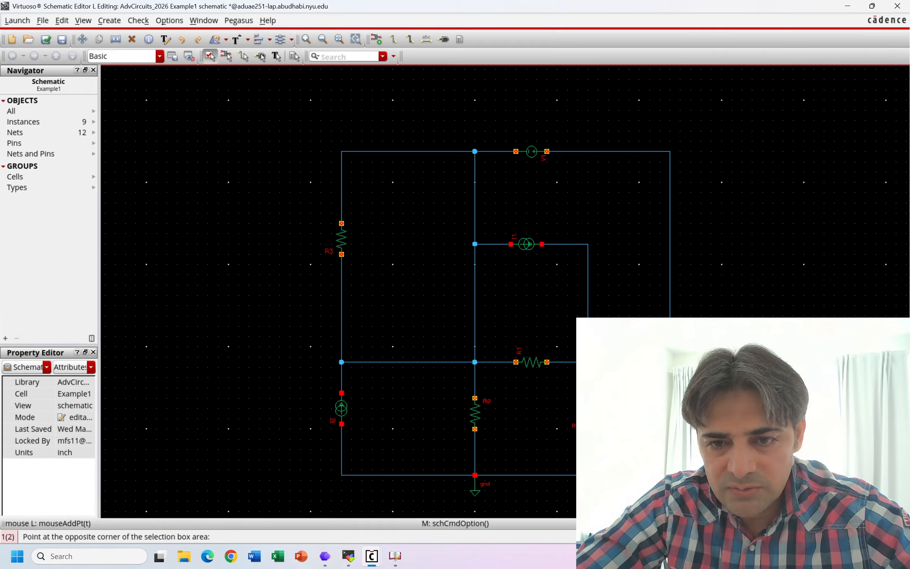
pyautogui.press('Escape')
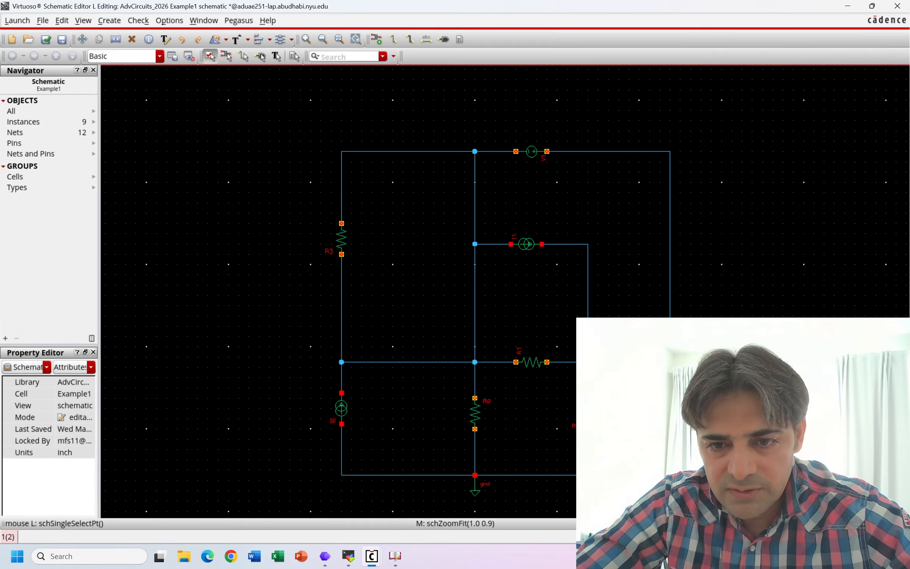
pyautogui.press('m')
pyautogui.press('Escape')
pyautogui.press('m')
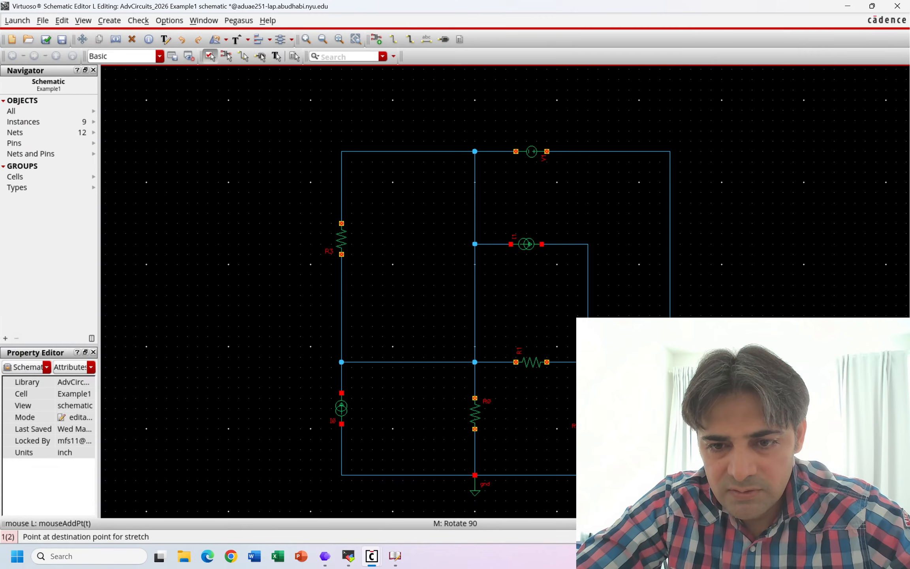
pyautogui.press('Escape')
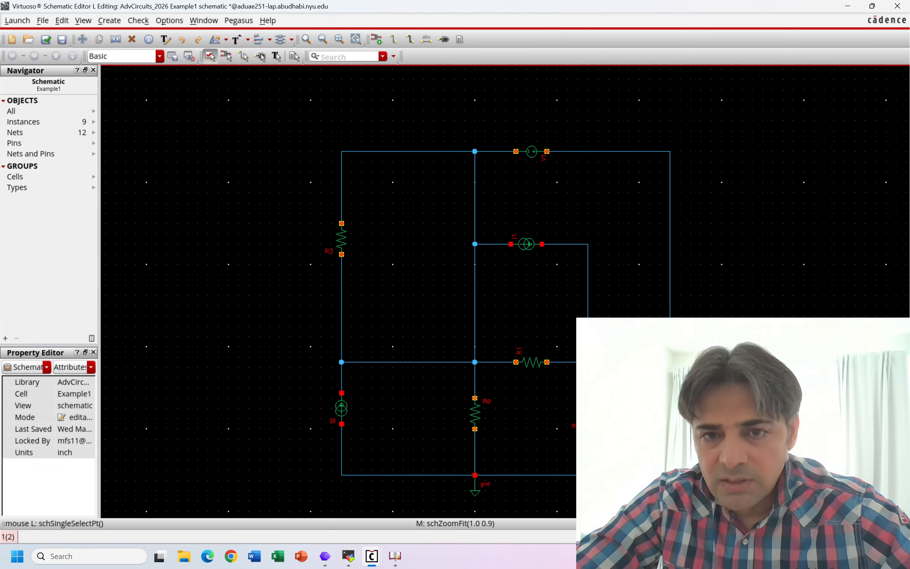
# - Stretch R3 and the lower-left current source slightly down along the left branch, keeping both connected
pyautogui.click(342, 245)
pyautogui.press('s')
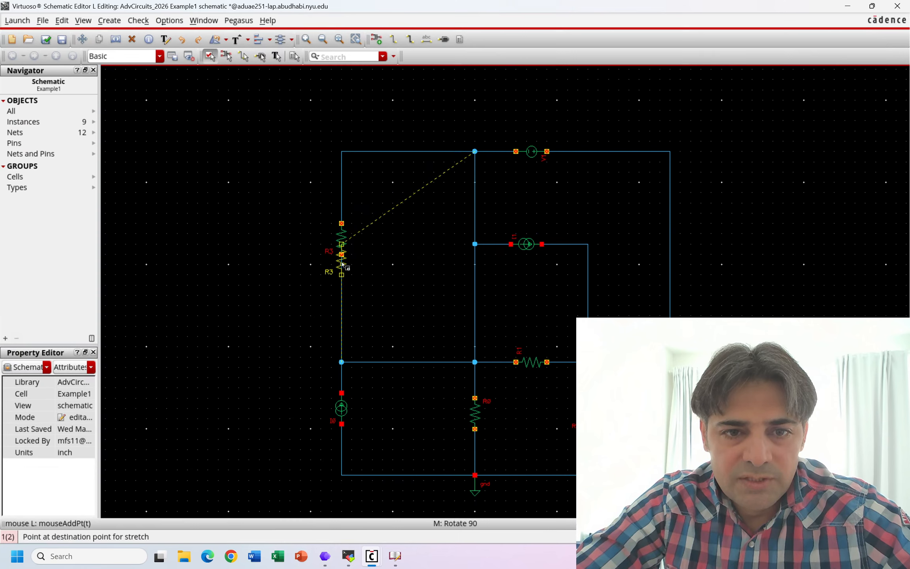
pyautogui.press('Escape')
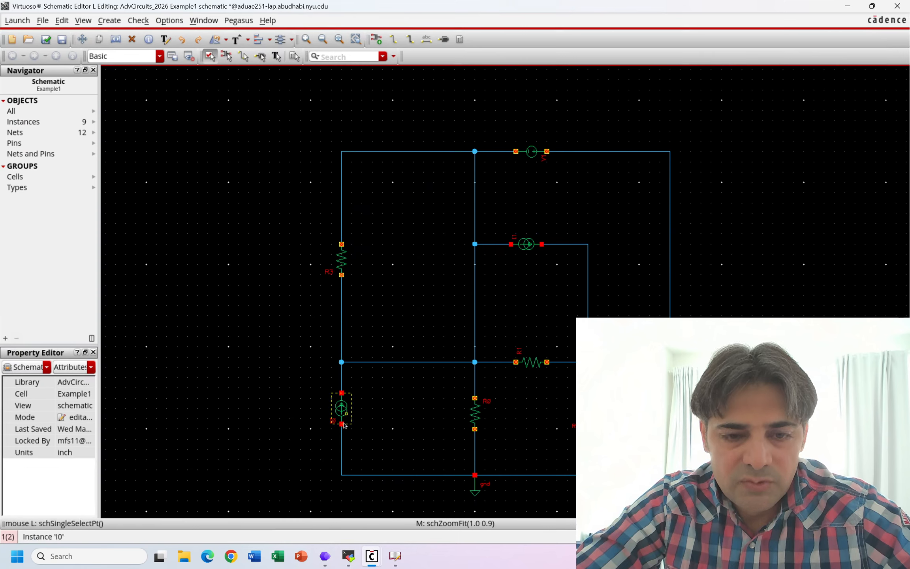
pyautogui.press('s')
pyautogui.click(371, 434)
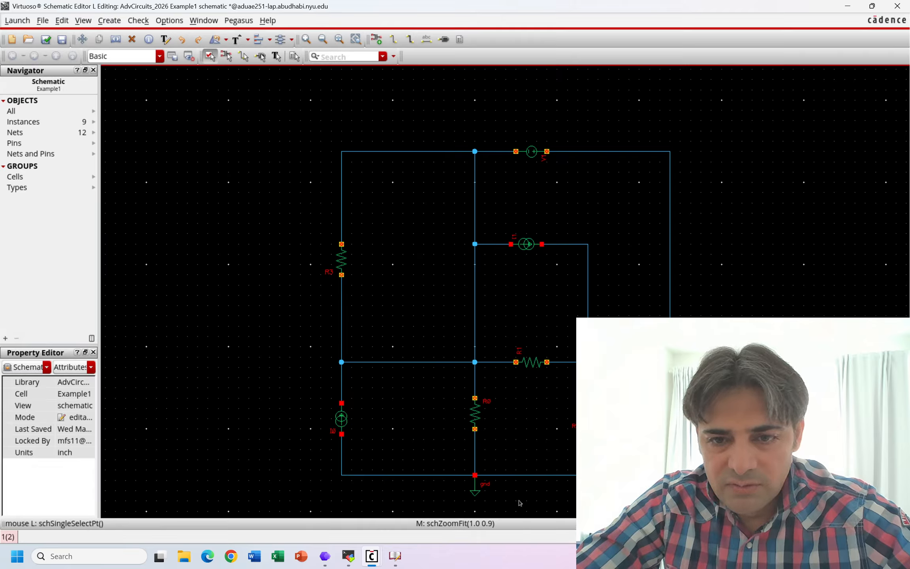
# - Select the full bottom ground wire and shift it slightly up, leaving the ground symbol connected below
pyautogui.moveTo(695, 490); pyautogui.dragTo(296, 469)
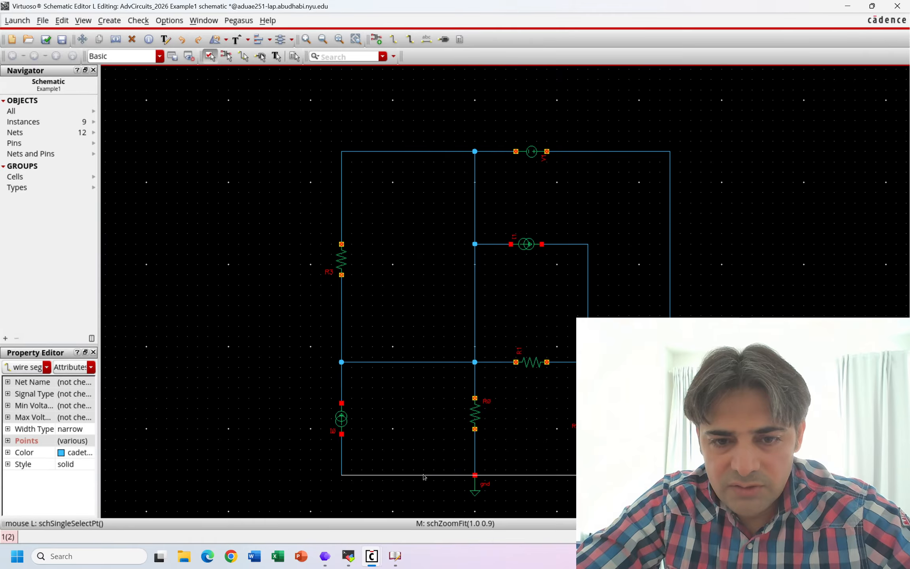
pyautogui.moveTo(423, 473); pyautogui.dragTo(423, 465)
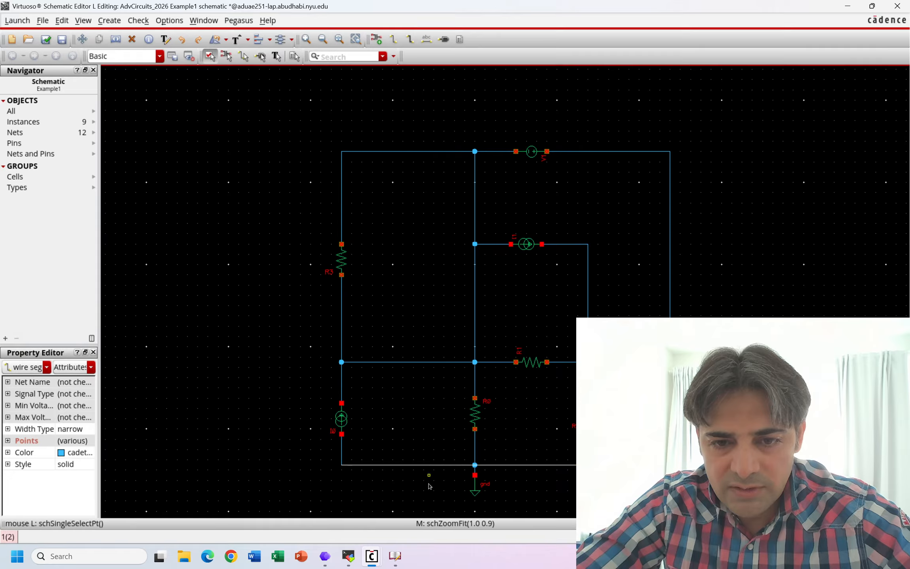
pyautogui.click(475, 475)
pyautogui.click(476, 465)
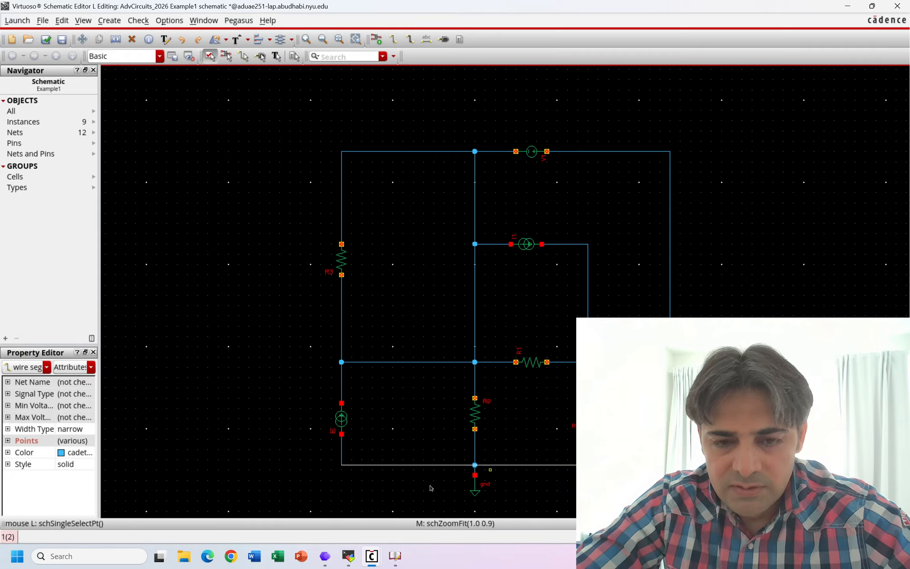
# - Nudge the lower-left current source up and shift the whole top wire with its voltage source down toward the circuit
pyautogui.moveTo(344, 421); pyautogui.dragTo(344, 415)
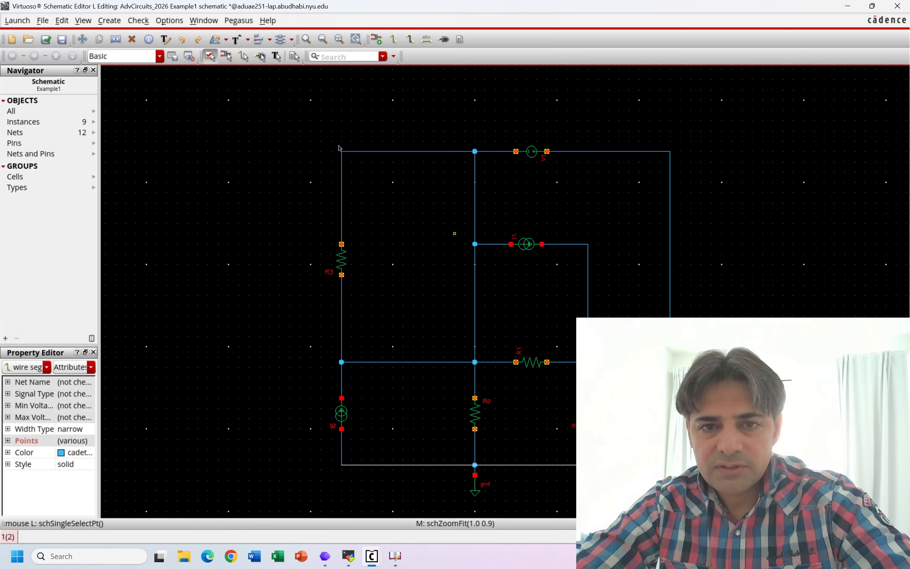
pyautogui.moveTo(296, 117); pyautogui.dragTo(715, 183)
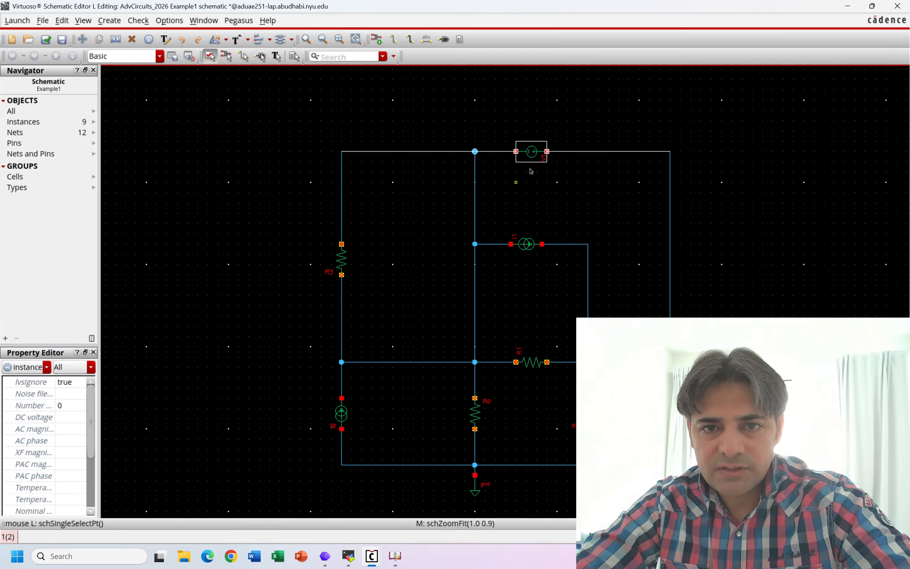
pyautogui.moveTo(525, 174); pyautogui.dragTo(525, 204)
pyautogui.press('w')
pyautogui.click(511, 244)
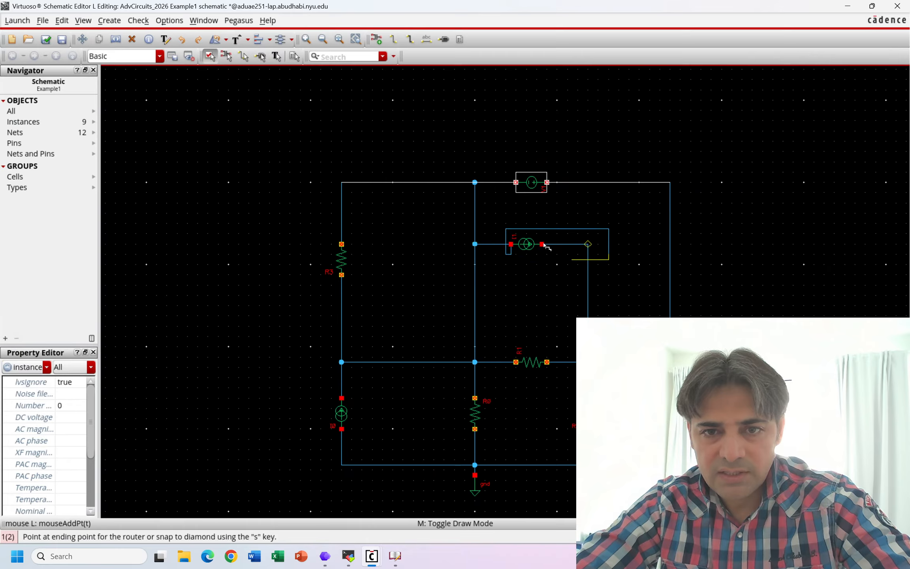
pyautogui.press('Escape')
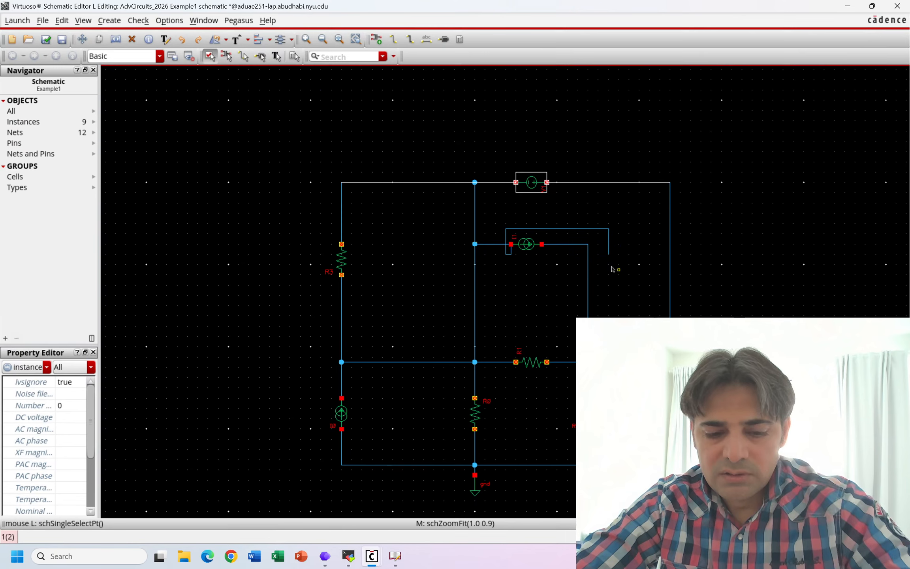
pyautogui.press('u')
# - Move the middle current source I1 together with its horizontal wires down, closer to R1
pyautogui.moveTo(603, 270); pyautogui.dragTo(429, 223)
pyautogui.click(524, 247)
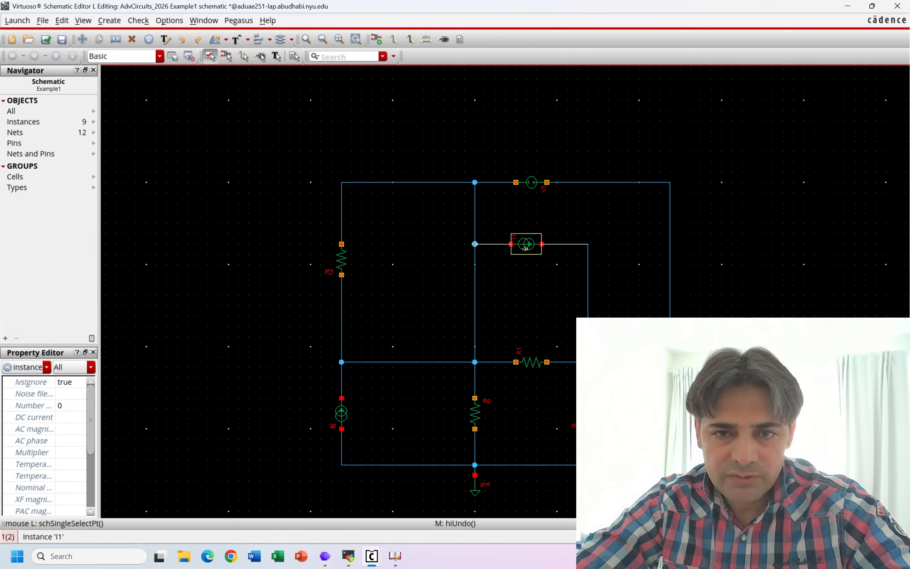
pyautogui.moveTo(525, 249); pyautogui.dragTo(525, 289)
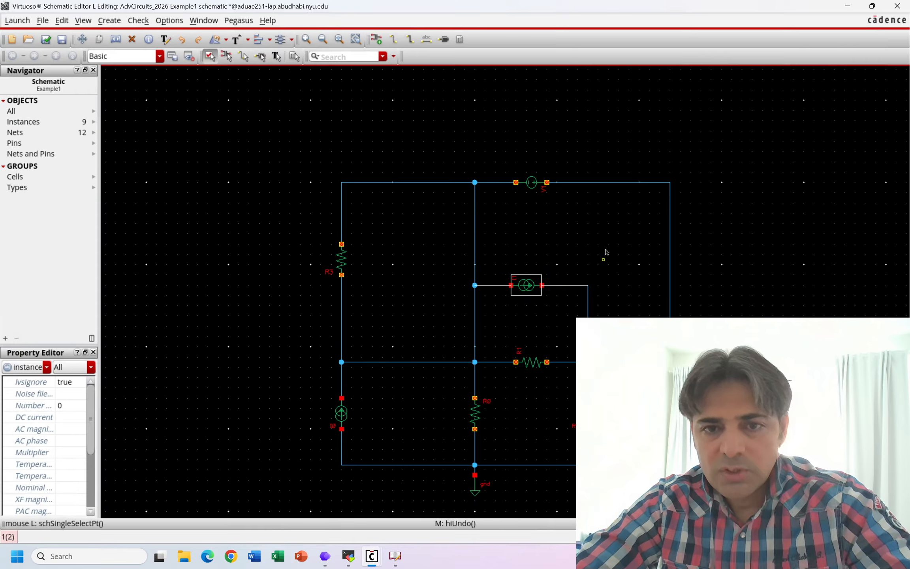
pyautogui.click(562, 255)
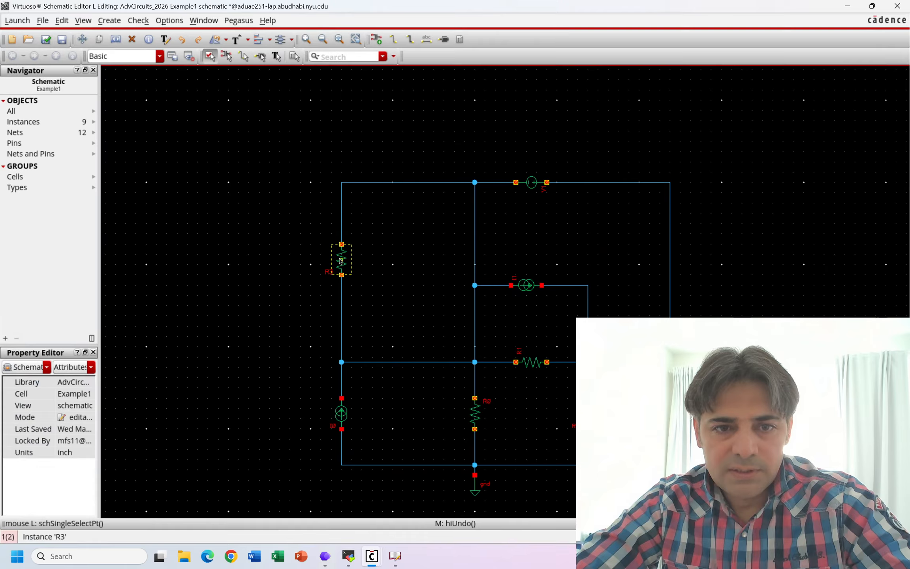
# - Lower R3 slightly on its branch and shift the entire left branch with R3 and the current source inward to the right
pyautogui.moveTo(341, 262); pyautogui.dragTo(341, 272)
pyautogui.click(340, 272)
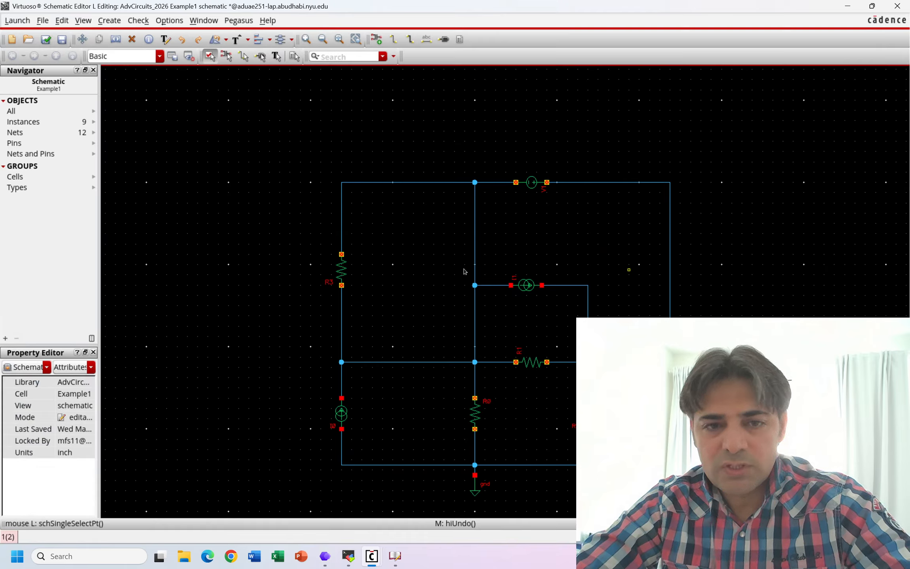
pyautogui.moveTo(314, 166); pyautogui.dragTo(382, 480)
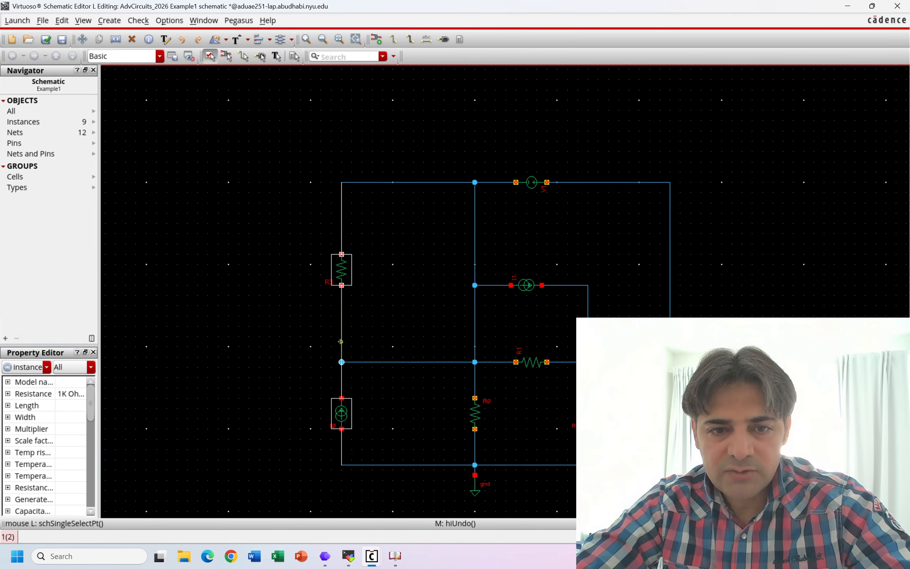
pyautogui.moveTo(340, 342); pyautogui.dragTo(357, 343)
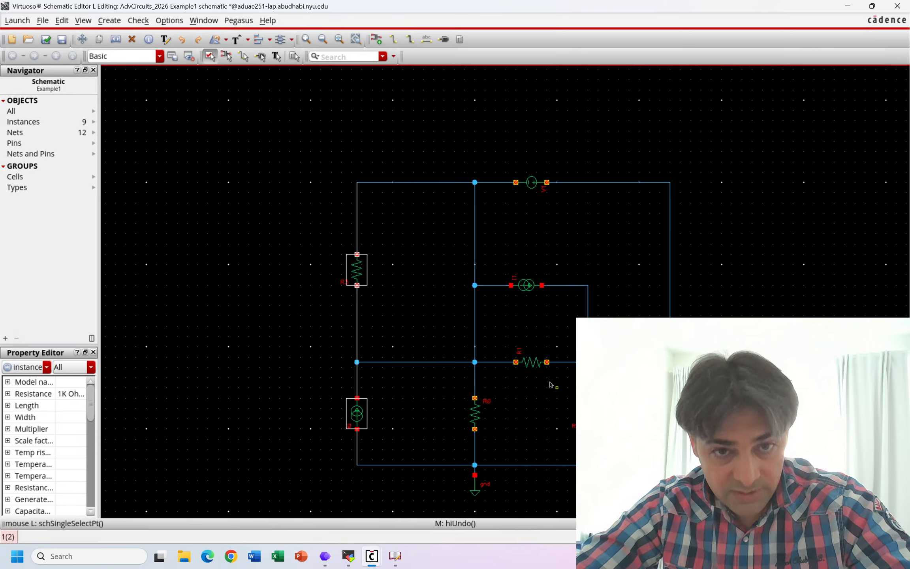
pyautogui.click(408, 336)
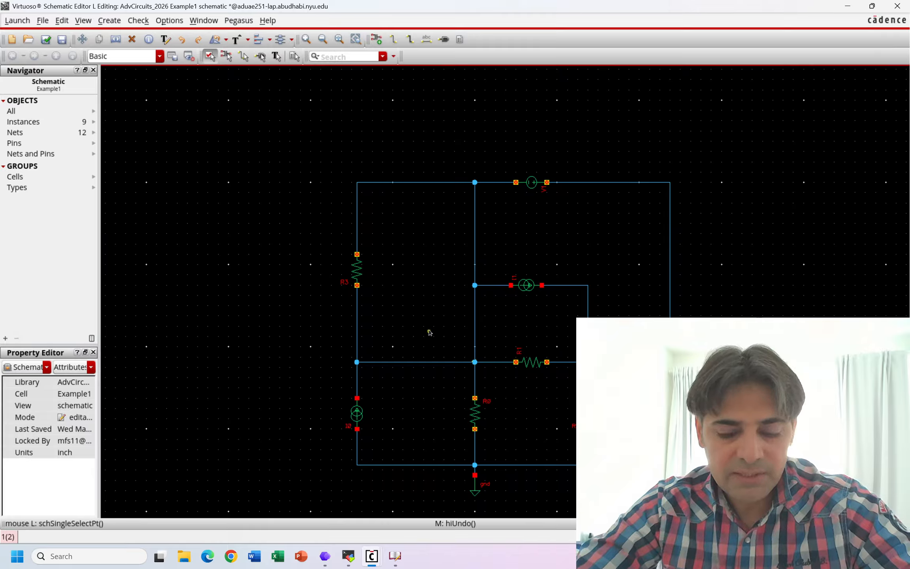
# - Name the vertical wire above the node left of R1 v1 and the one above the node right of R1 v2
pyautogui.press('l')
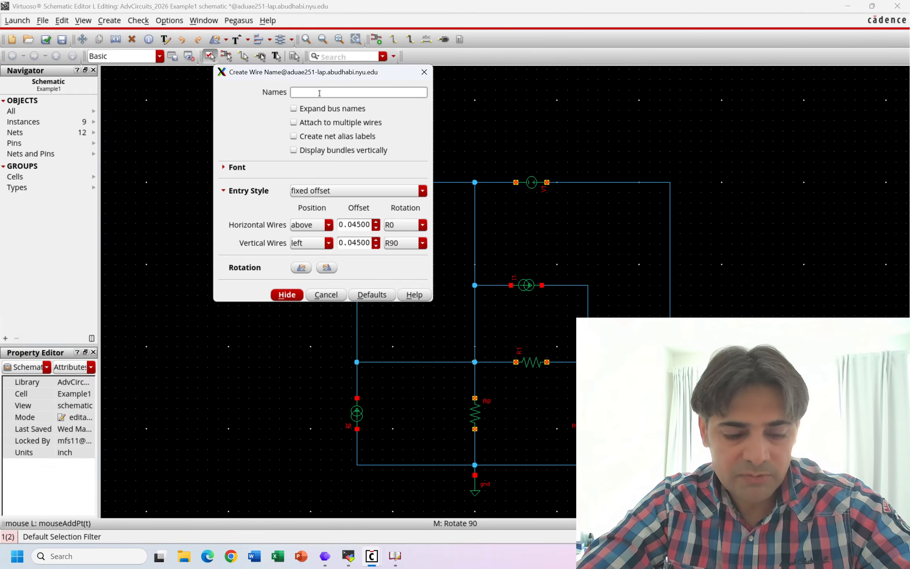
pyautogui.moveTo(324, 72); pyautogui.dragTo(221, 87)
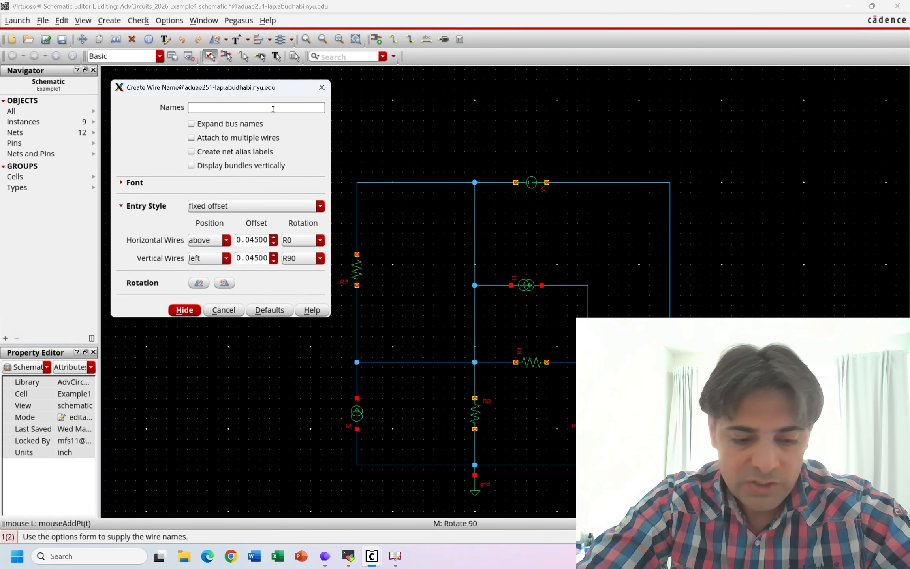
pyautogui.write('v1 v2')
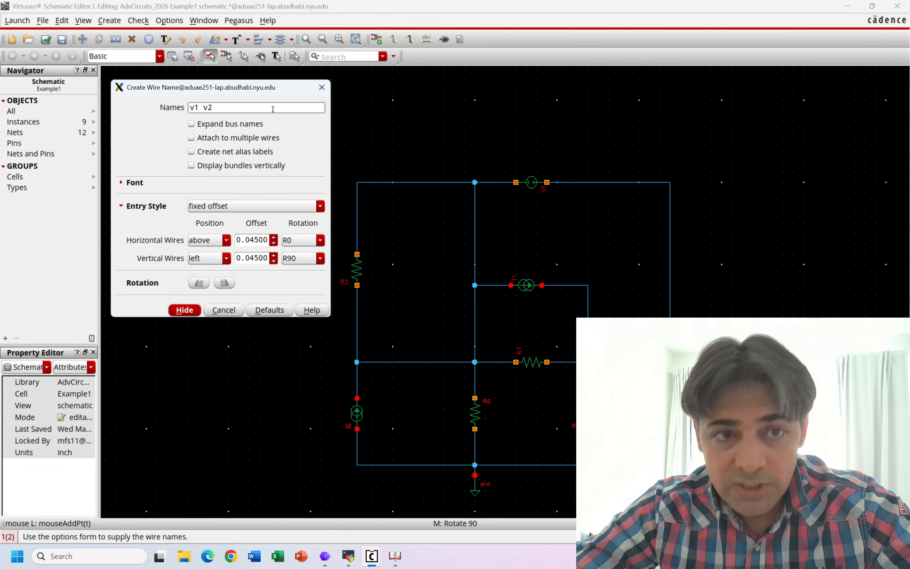
pyautogui.click(193, 107)
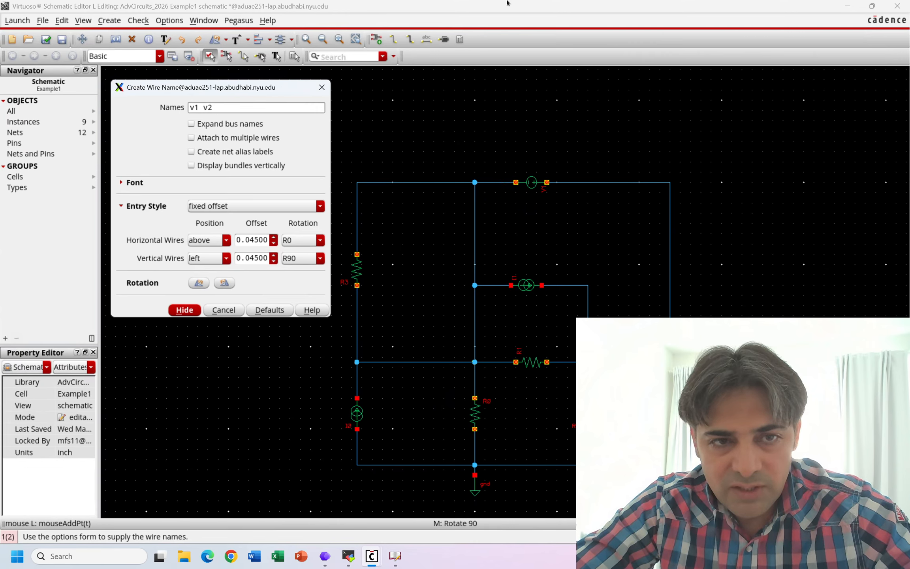
pyautogui.click(322, 87)
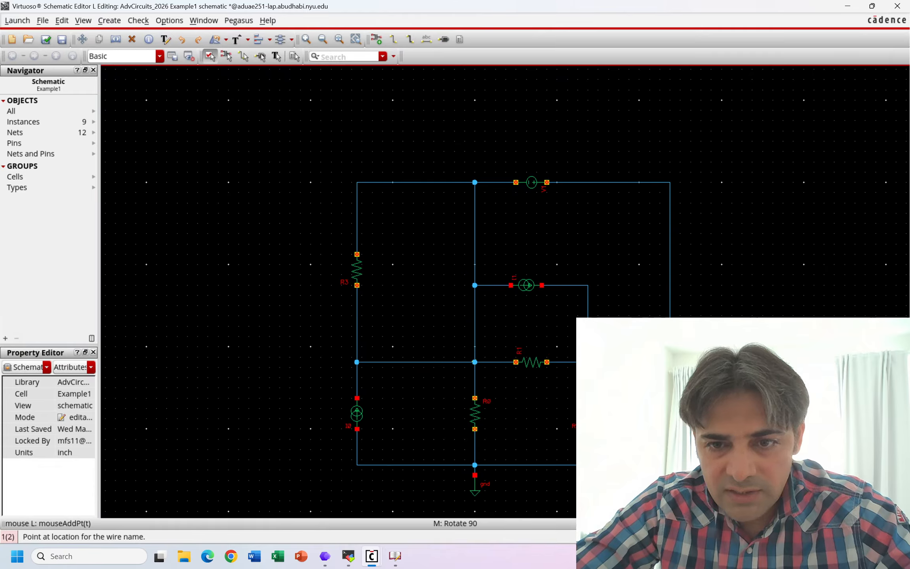
pyautogui.middleClick(476, 352)
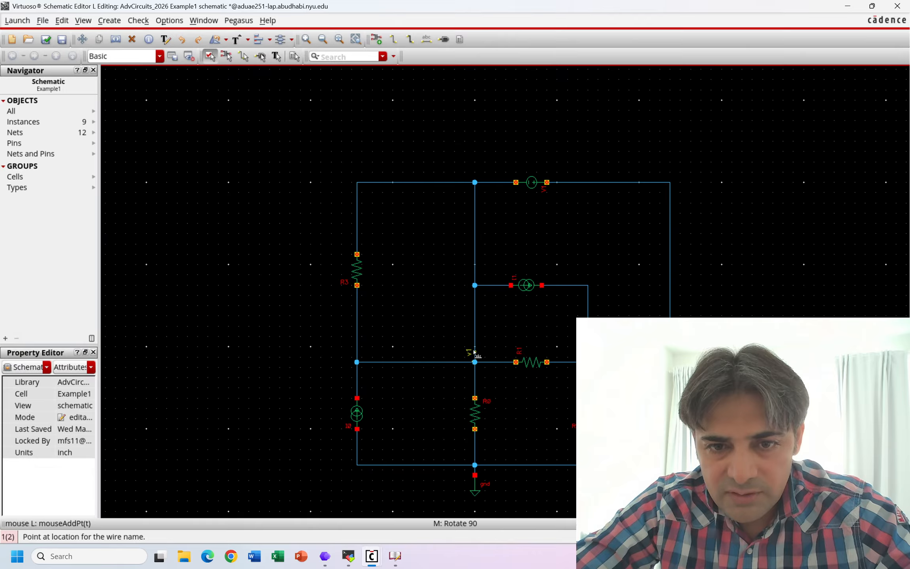
pyautogui.click(474, 351)
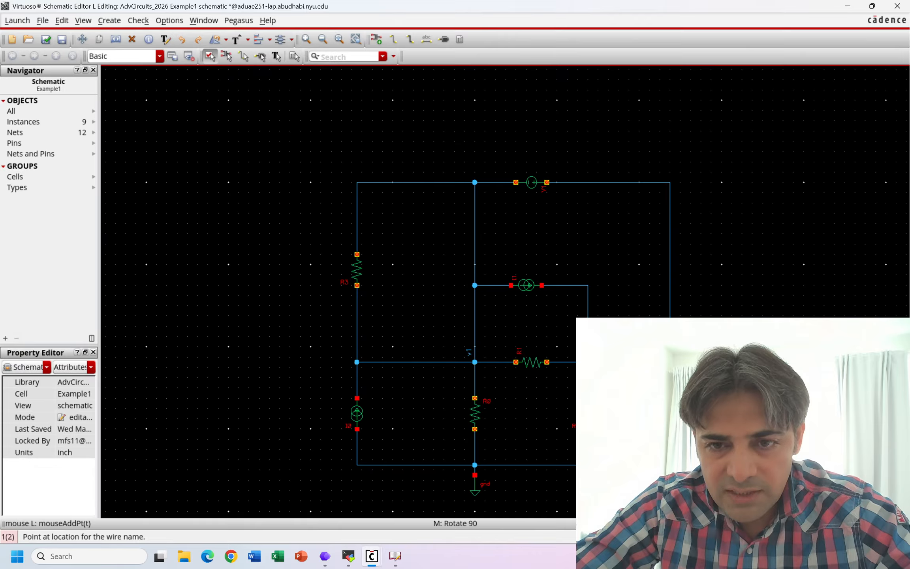
pyautogui.click(592, 356)
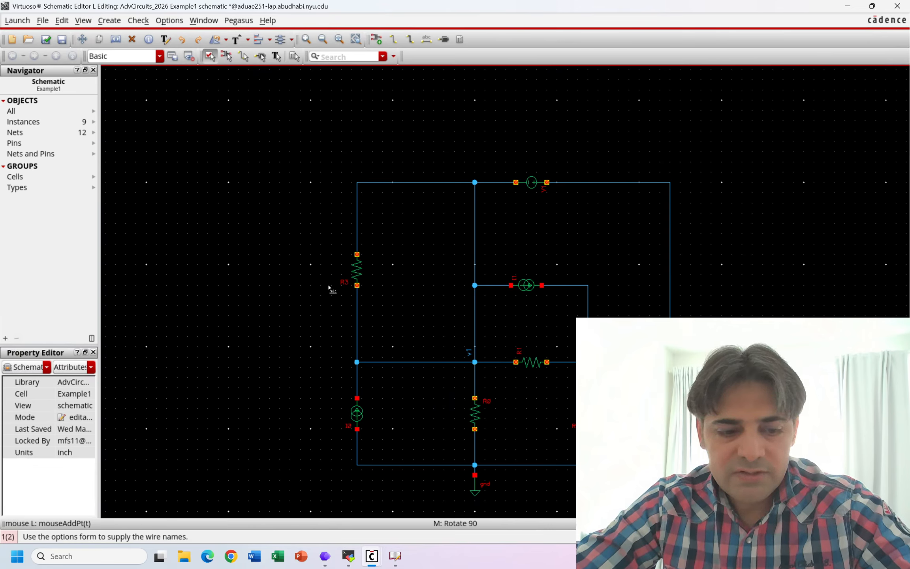
pyautogui.press('Escape')
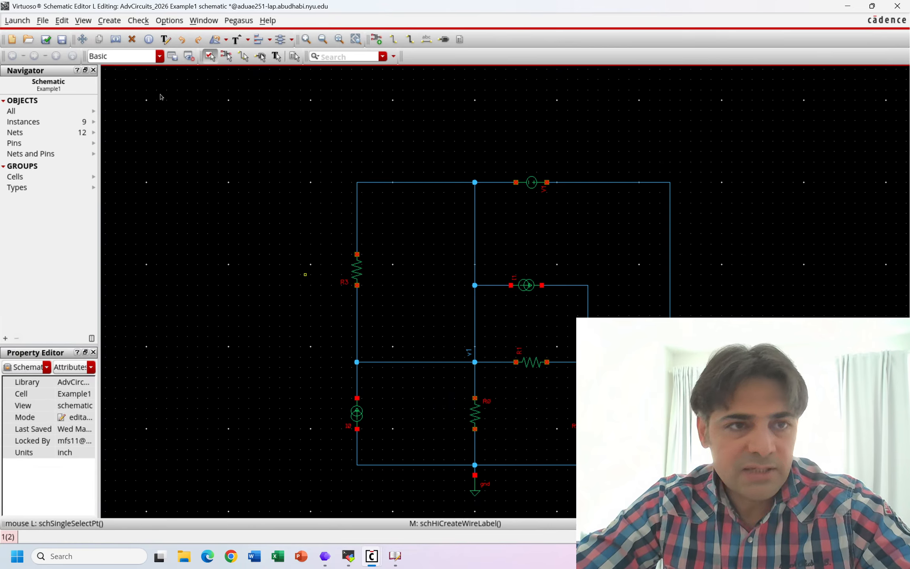
# - Check and save the Example1 schematic and dismiss the check summary
pyautogui.click(46, 39)
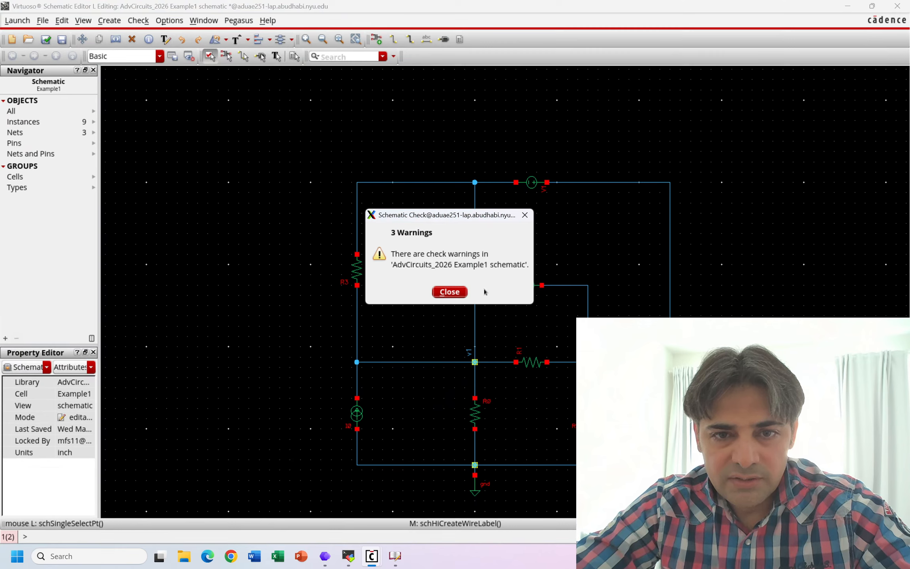
pyautogui.click(450, 292)
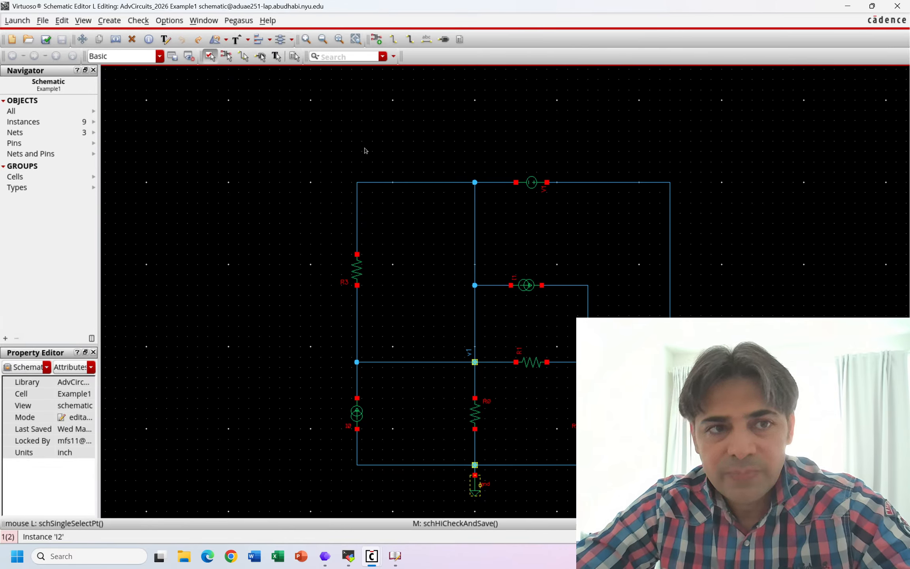
# - Find the schematic's check markers and go through each listed warning to locate its junction in the circuit
pyautogui.click(83, 20)
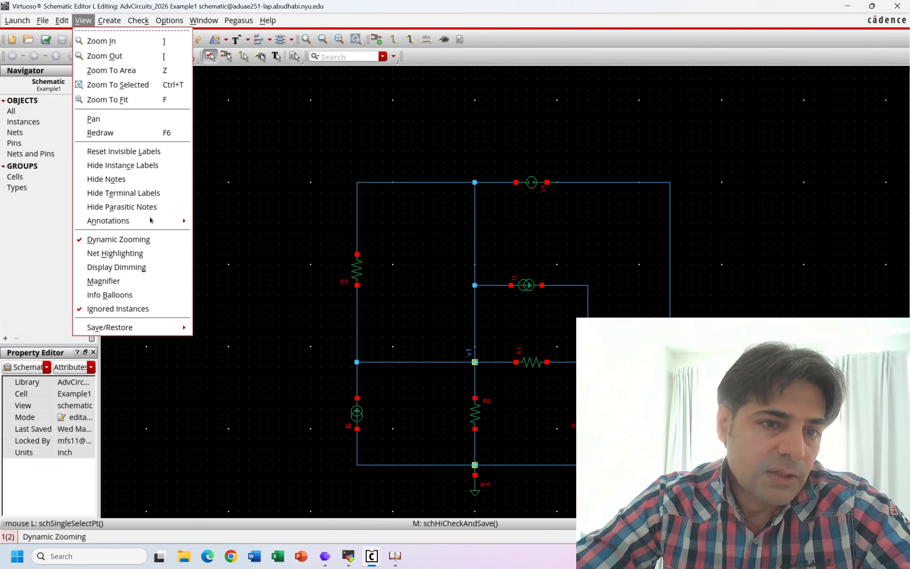
pyautogui.moveTo(150, 220)
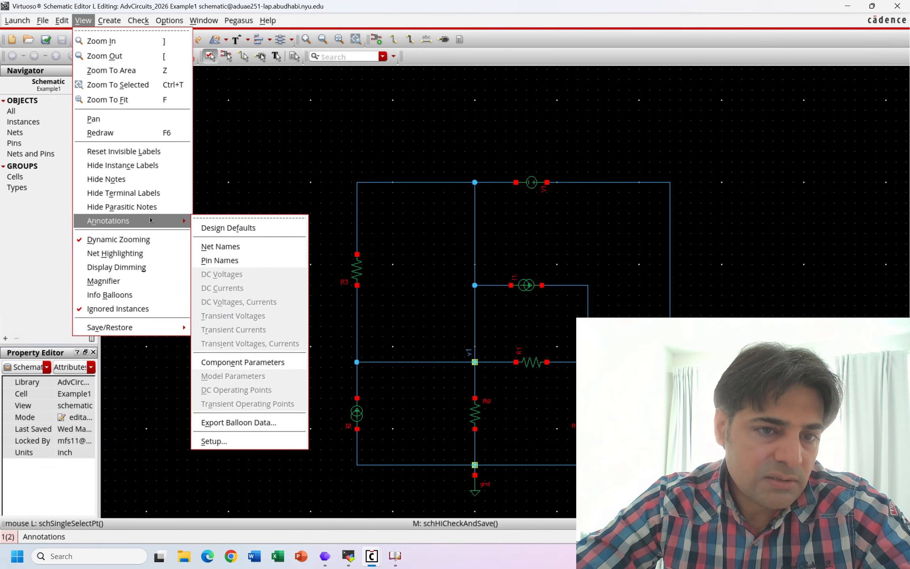
pyautogui.moveTo(139, 20)
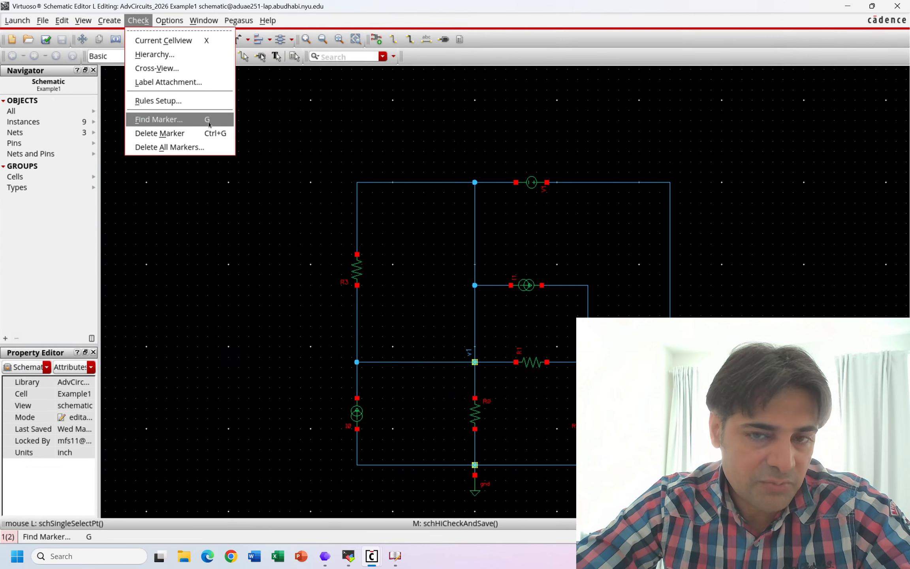
pyautogui.click(178, 119)
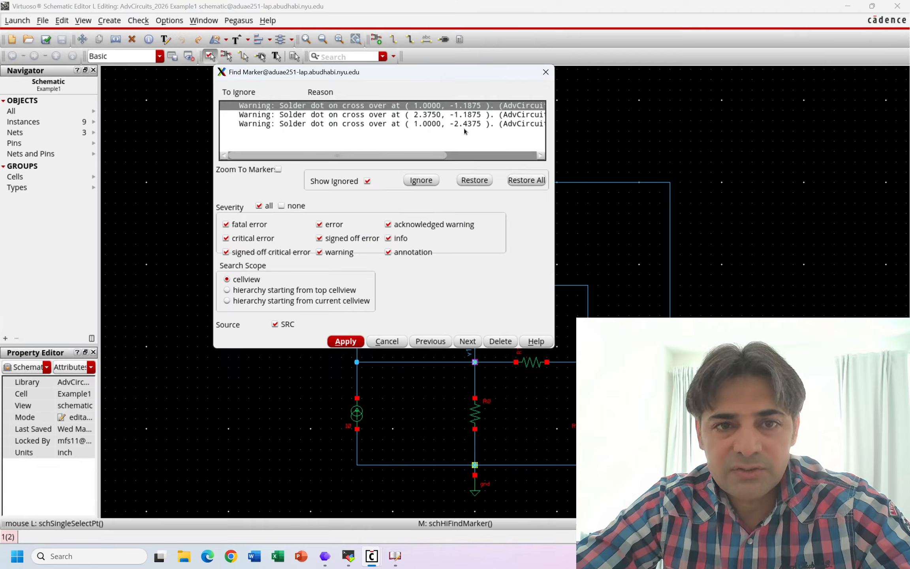
pyautogui.moveTo(437, 75); pyautogui.dragTo(364, 70)
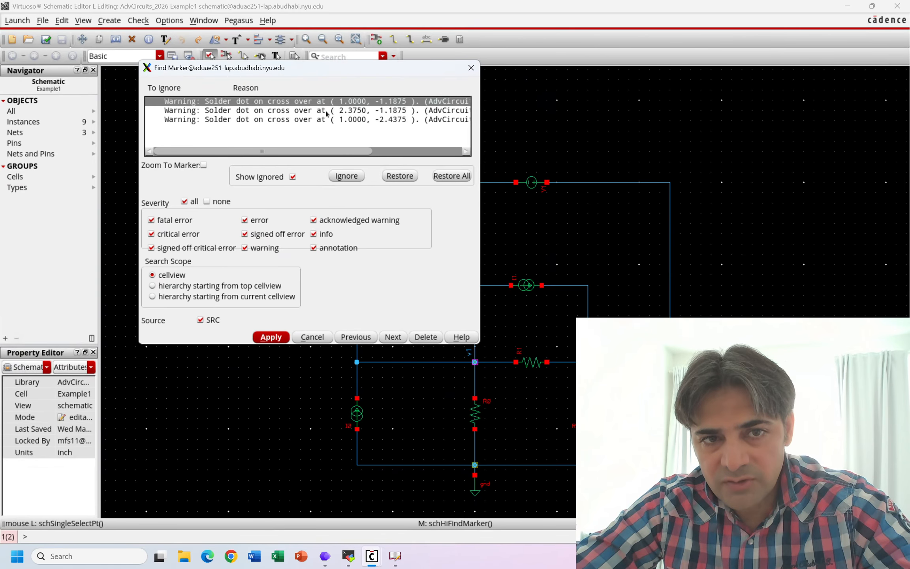
pyautogui.click(203, 111)
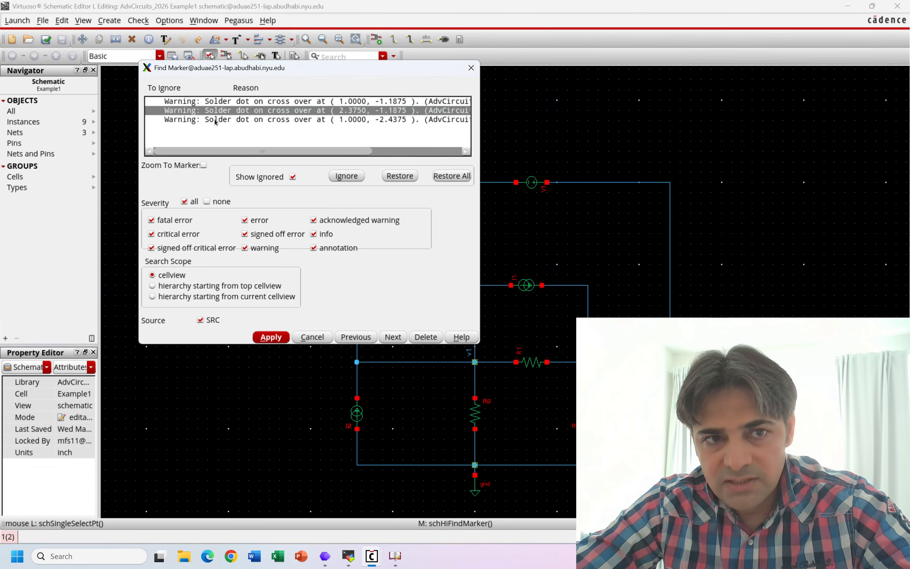
pyautogui.click(216, 121)
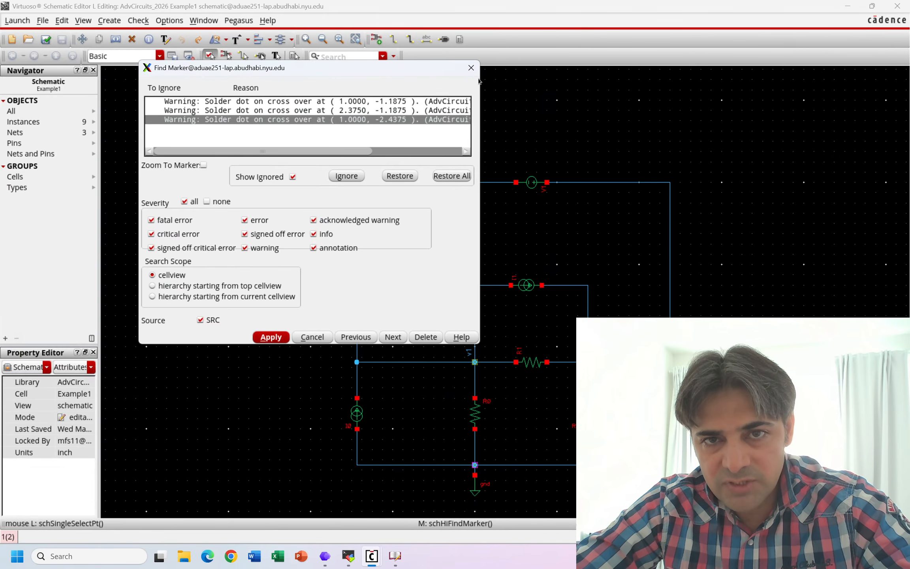
pyautogui.click(471, 67)
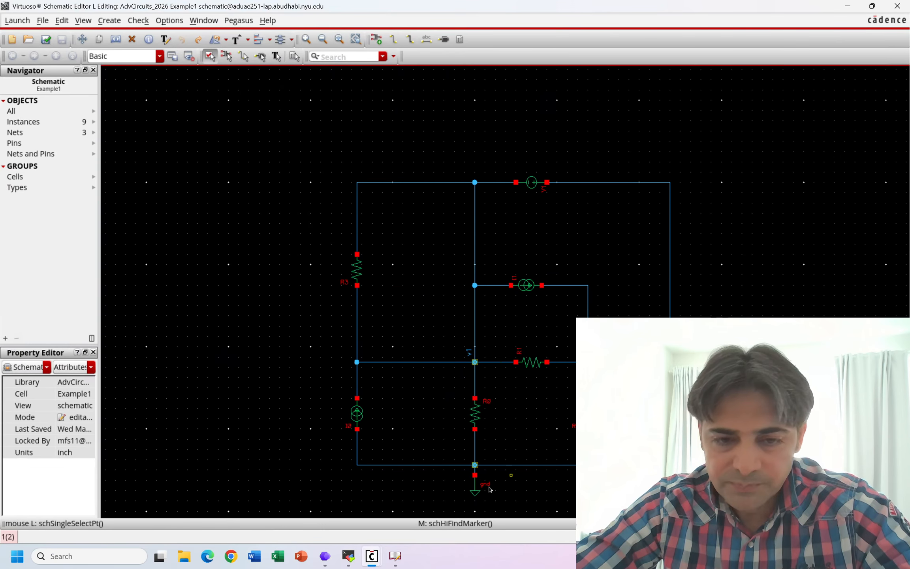
# - Move the gnd symbol up so its pin sits directly on the bottom wire junction below R0
pyautogui.click(474, 474)
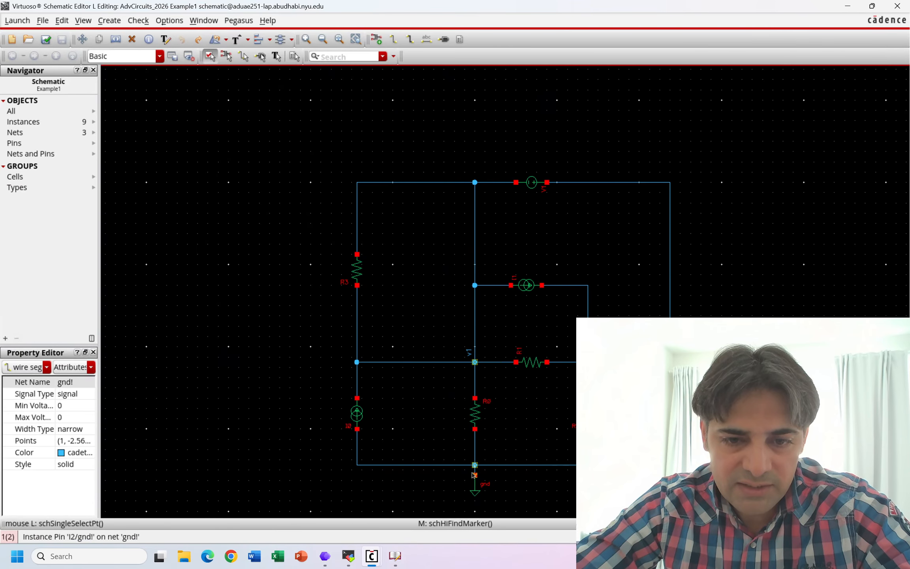
pyautogui.click(474, 464)
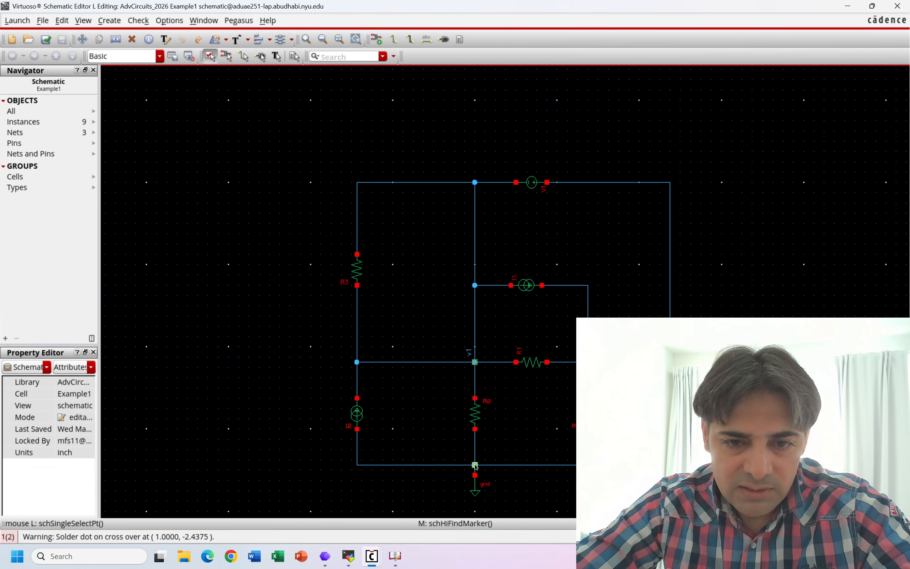
pyautogui.click(476, 466)
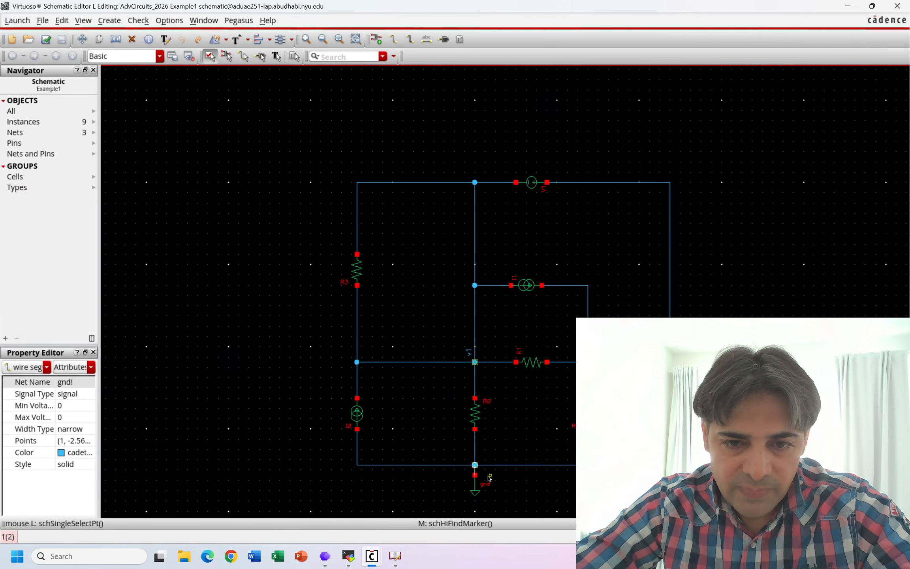
pyautogui.keyDown('ctrl'); pyautogui.scroll(3, 488, 477); pyautogui.keyUp('ctrl')
pyautogui.keyDown('ctrl'); pyautogui.scroll(1, 488, 477); pyautogui.keyUp('ctrl')
pyautogui.keyDown('ctrl'); pyautogui.scroll(-1, 321, 390); pyautogui.keyUp('ctrl')
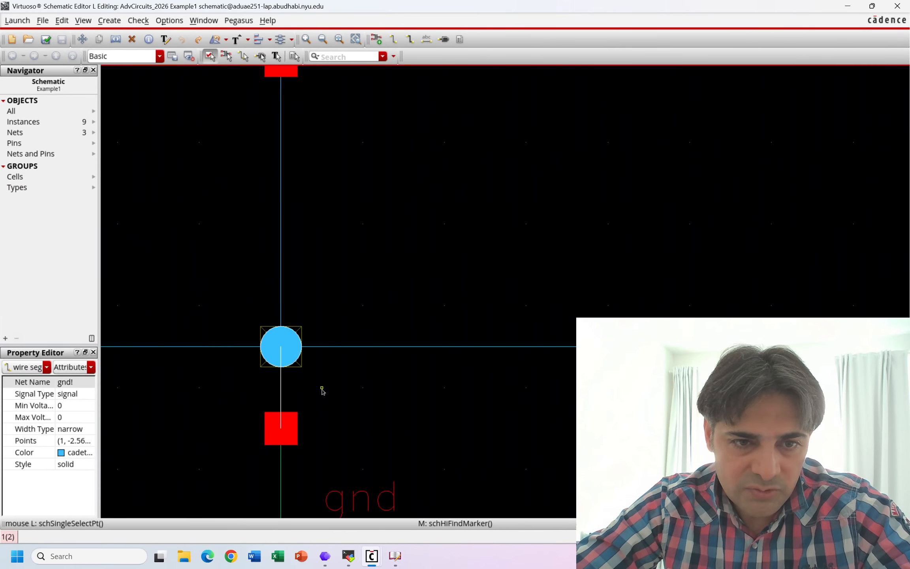
pyautogui.keyDown('ctrl'); pyautogui.scroll(-1, 337, 403); pyautogui.keyUp('ctrl')
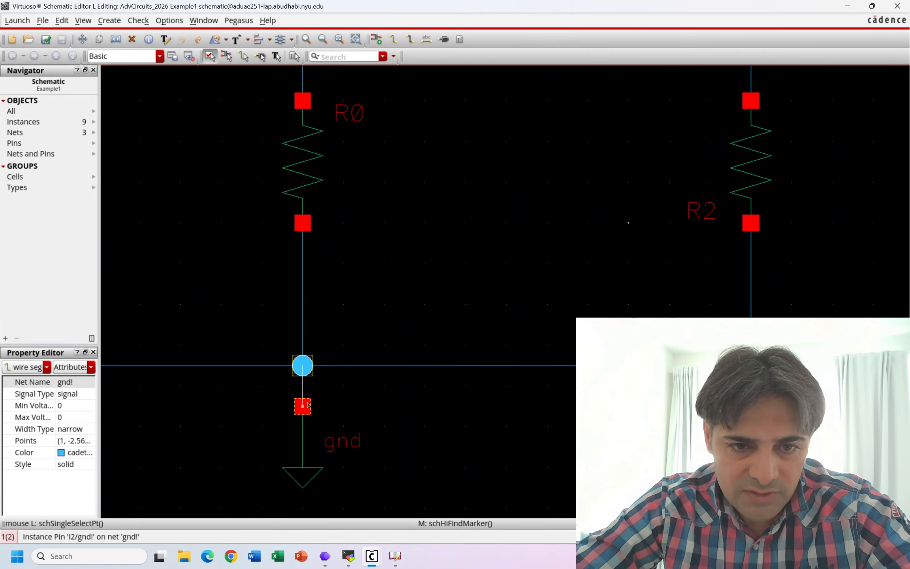
pyautogui.moveTo(306, 403); pyautogui.dragTo(307, 378)
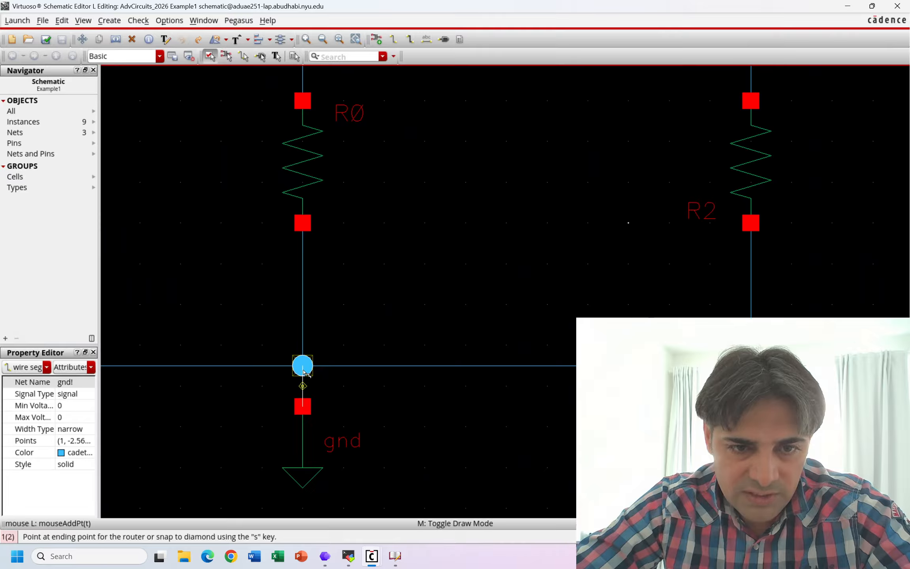
pyautogui.press('Escape')
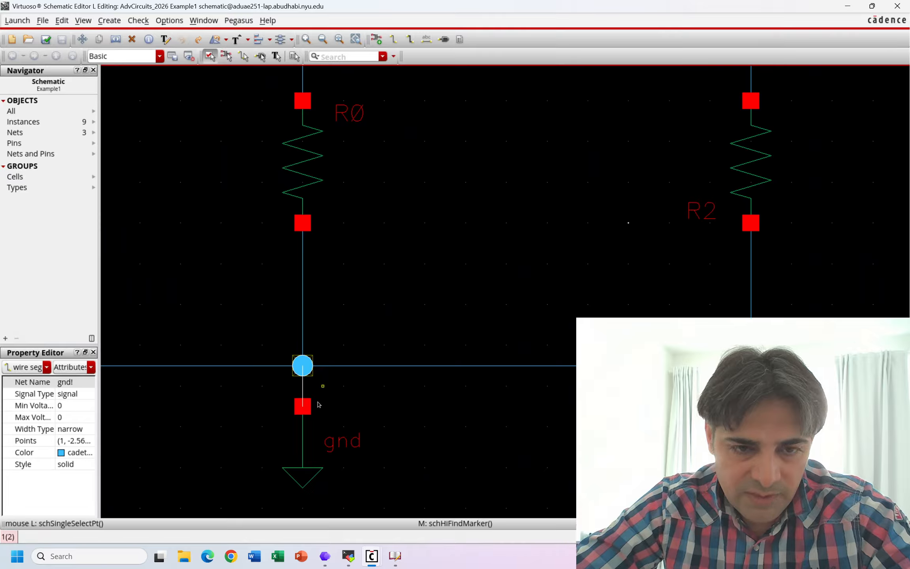
pyautogui.click(302, 427)
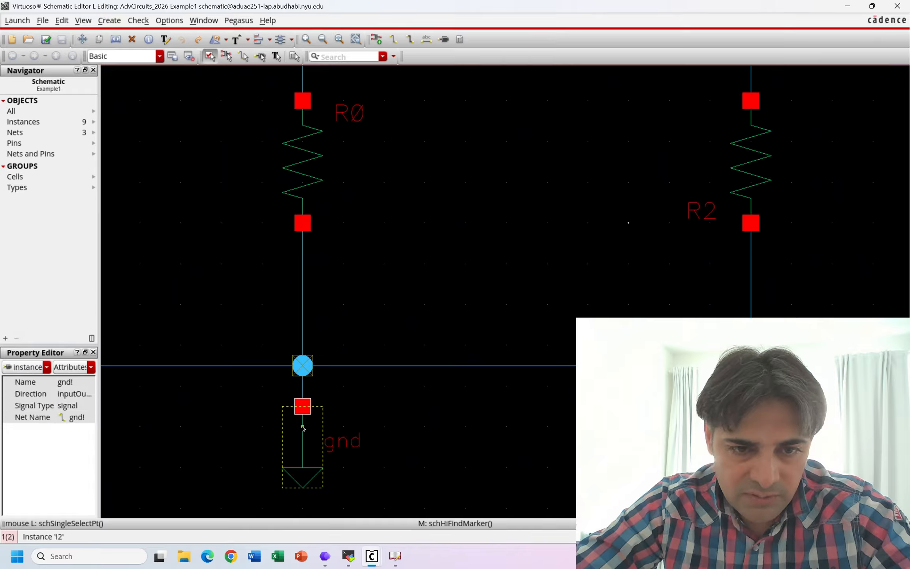
pyautogui.moveTo(302, 426); pyautogui.dragTo(306, 382)
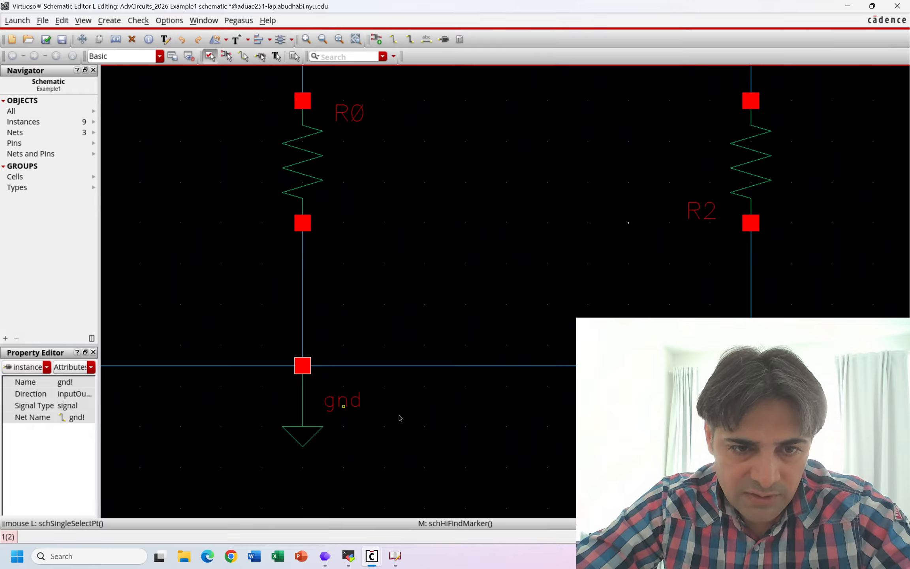
pyautogui.click(444, 445)
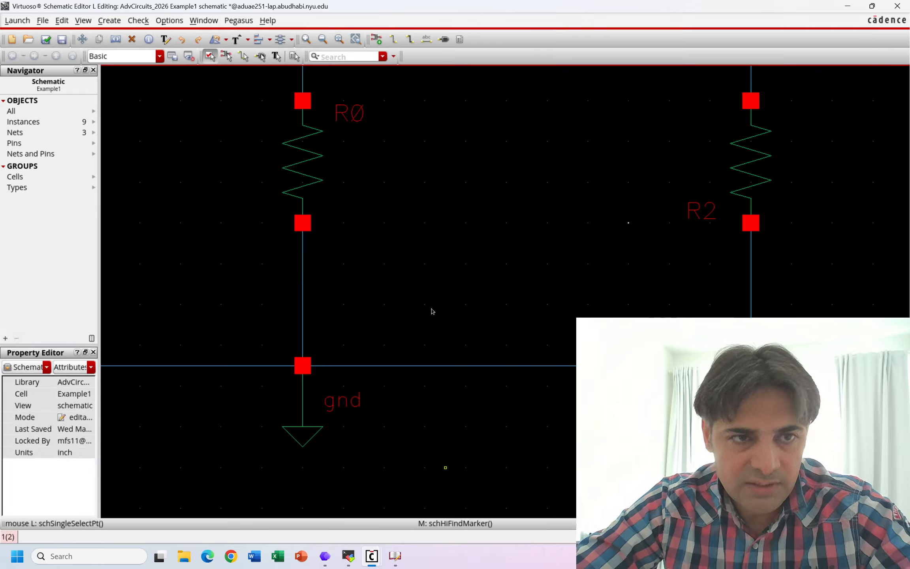
# - Check and save the schematic again and review the remaining warning markers
pyautogui.click(46, 39)
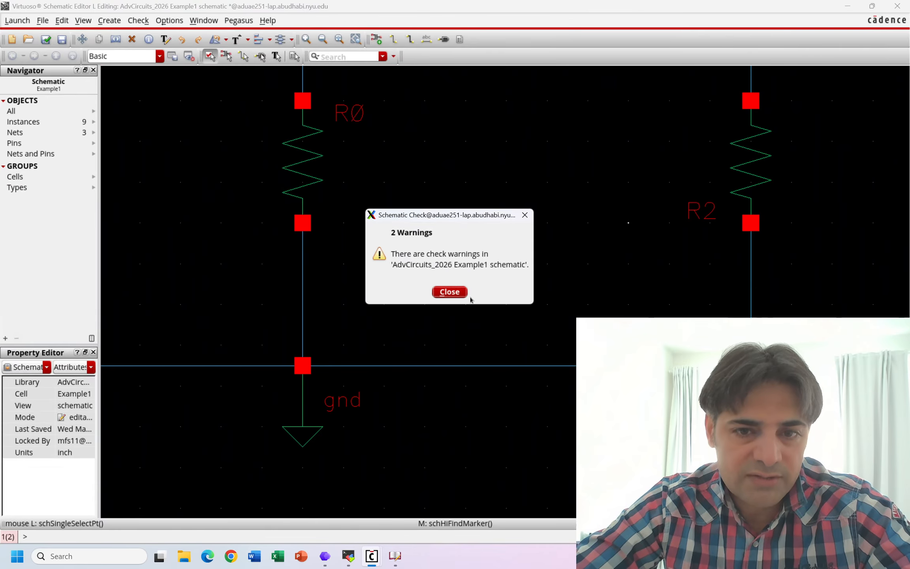
pyautogui.click(450, 292)
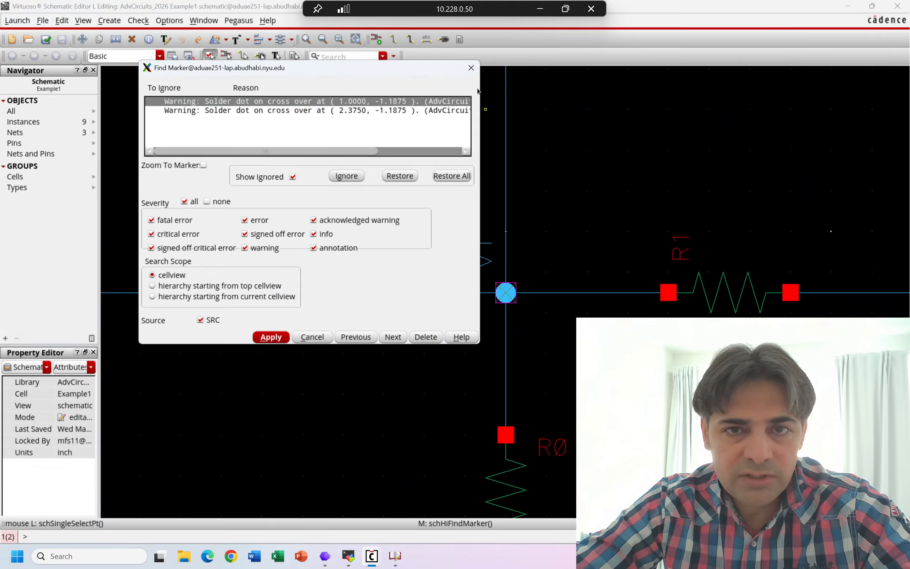
pyautogui.click(471, 67)
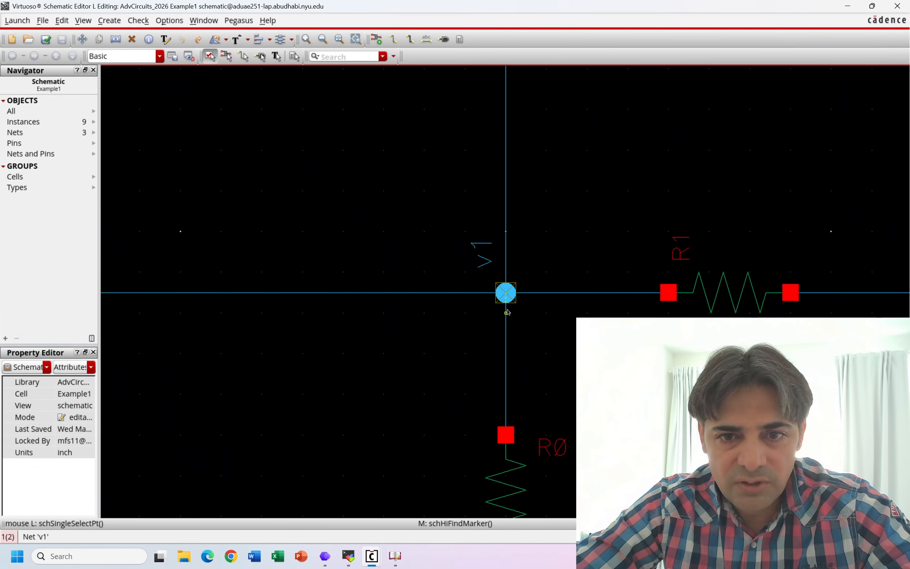
# - Examine the v1 junction in the schematic and compare the circuit's junctions with Figure 4.53 on the PowerPoint slide
pyautogui.scroll(-2, 729, 312)
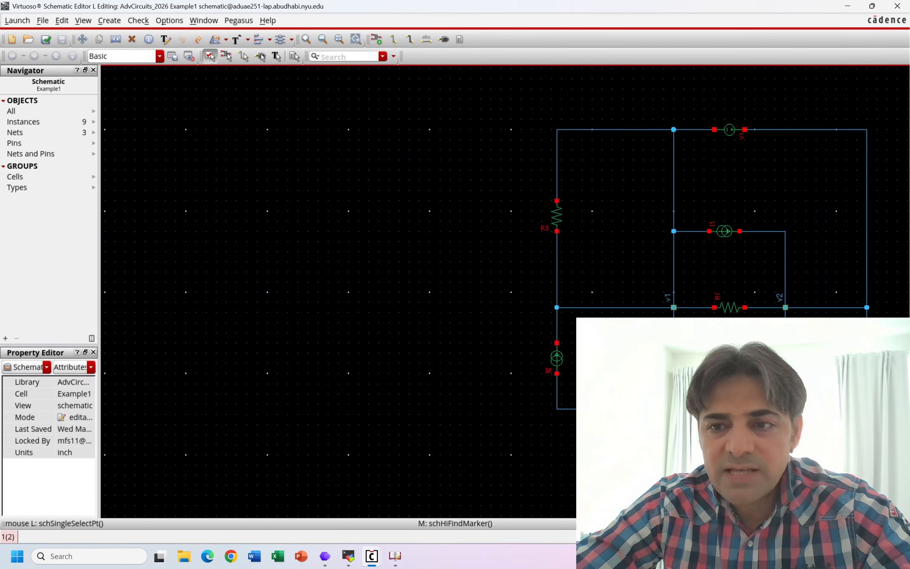
pyautogui.press('f')
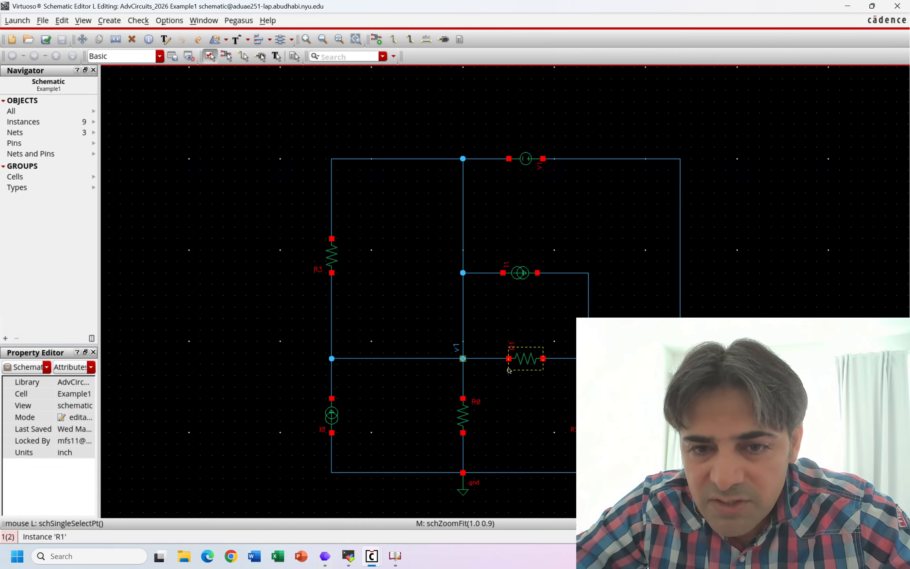
pyautogui.keyDown('ctrl'); pyautogui.scroll(2, 508, 369); pyautogui.keyUp('ctrl')
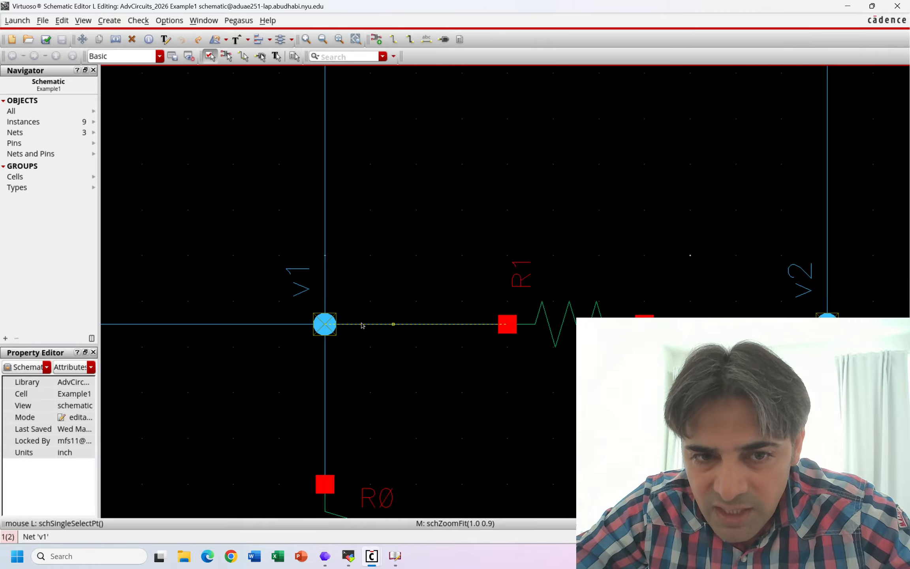
pyautogui.keyDown('ctrl'); pyautogui.scroll(-1, 417, 344); pyautogui.keyUp('ctrl')
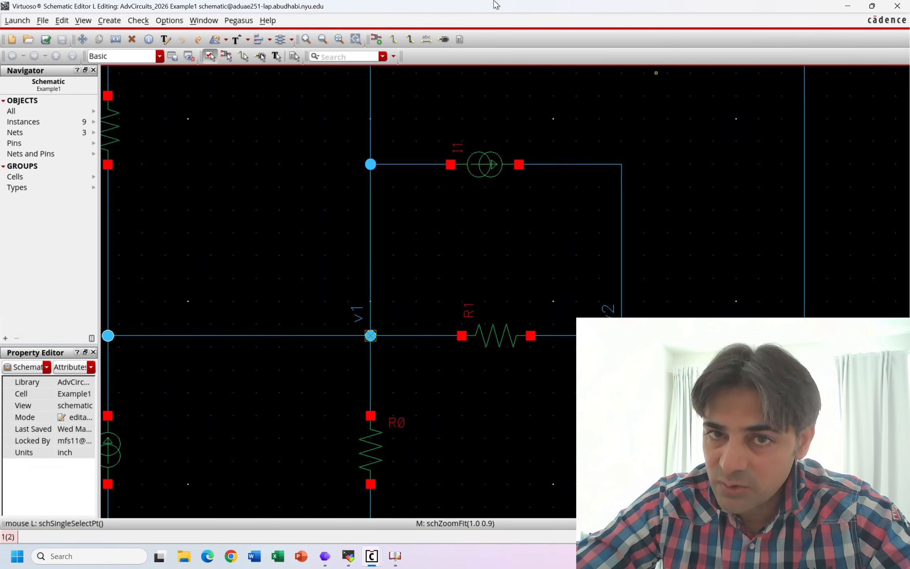
pyautogui.moveTo(501, 7)
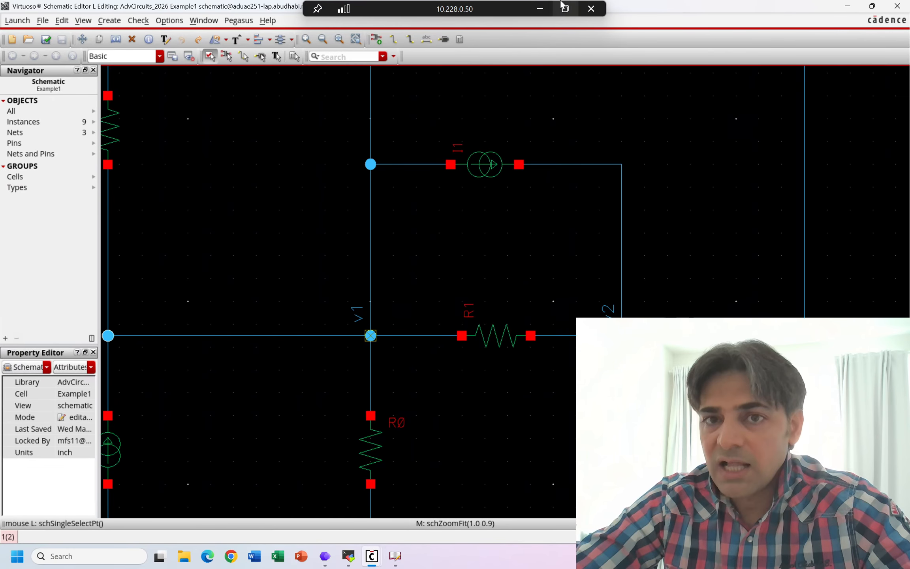
pyautogui.click(540, 8)
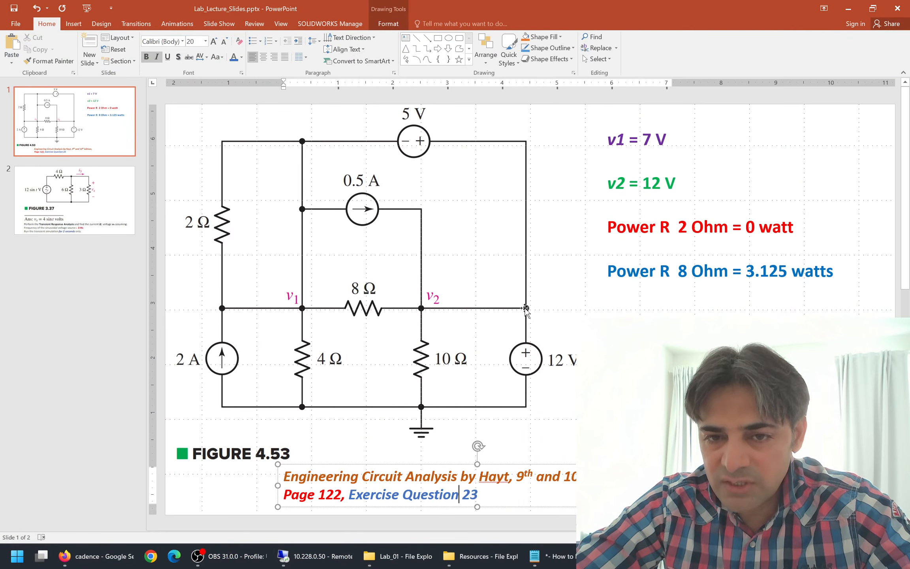
pyautogui.click(221, 311)
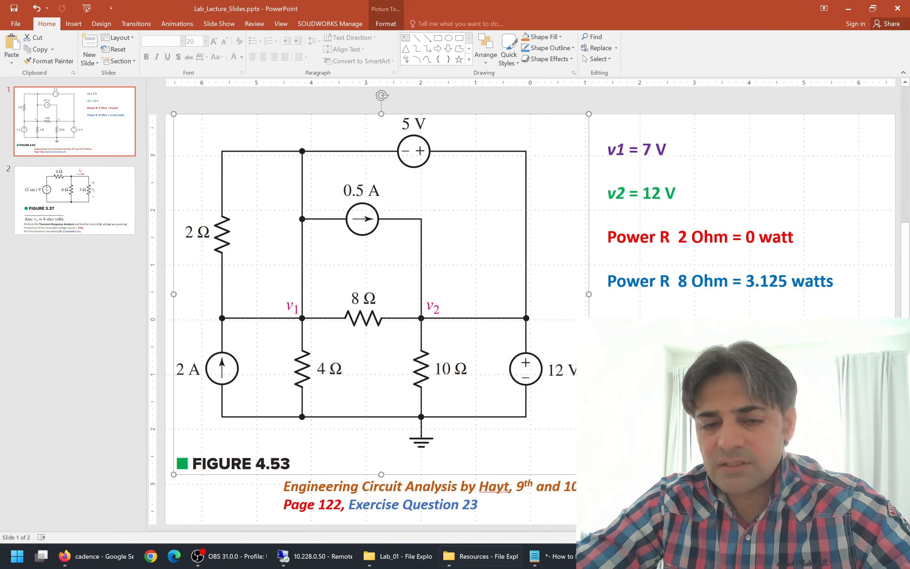
pyautogui.click(322, 557)
pyautogui.click(392, 337)
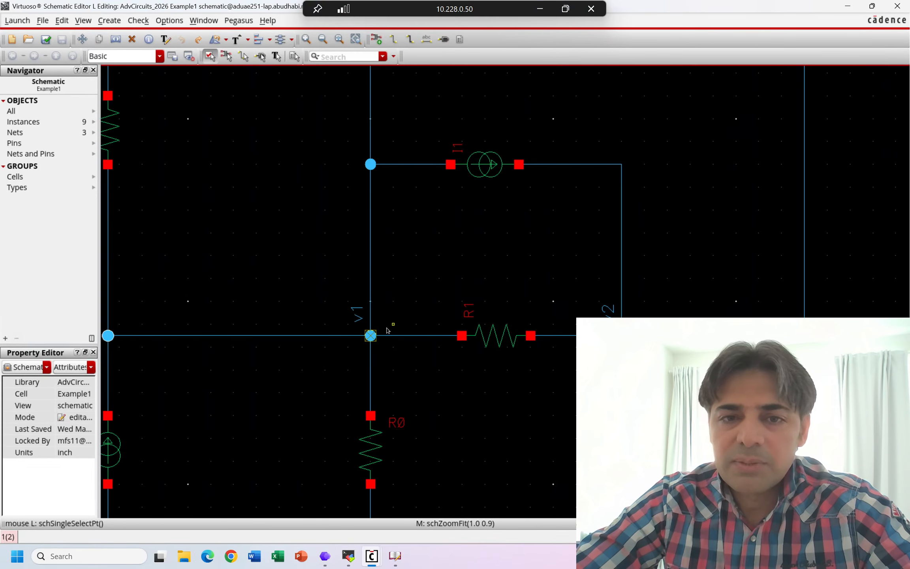
pyautogui.middleClick(391, 332)
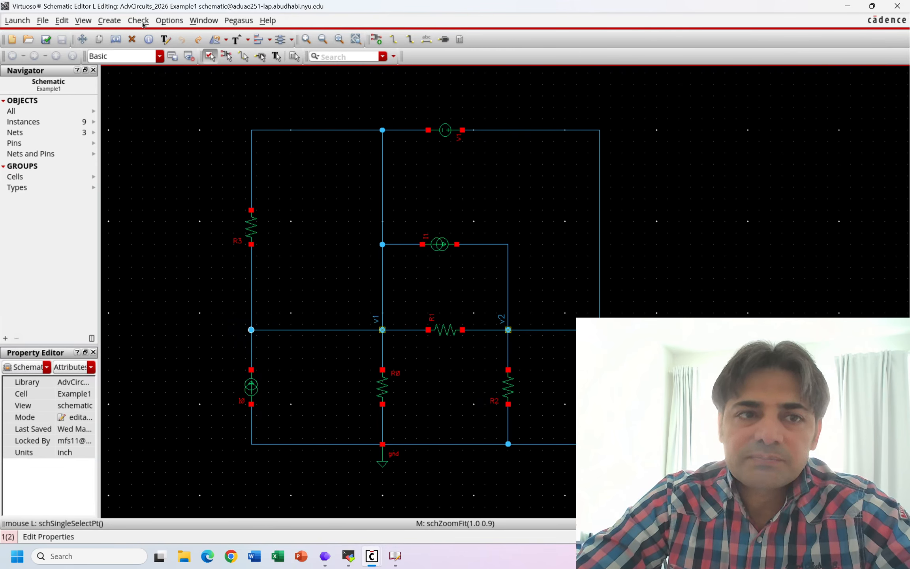
# - Review the logical and physical checks in the schematic rules checks setup, including Solder On CrossOver, and close it
pyautogui.click(138, 20)
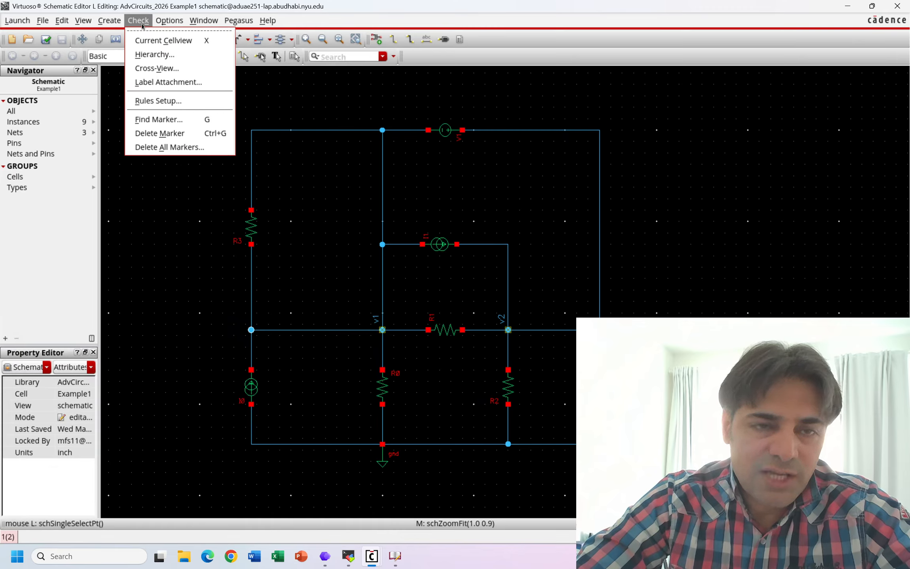
pyautogui.click(164, 101)
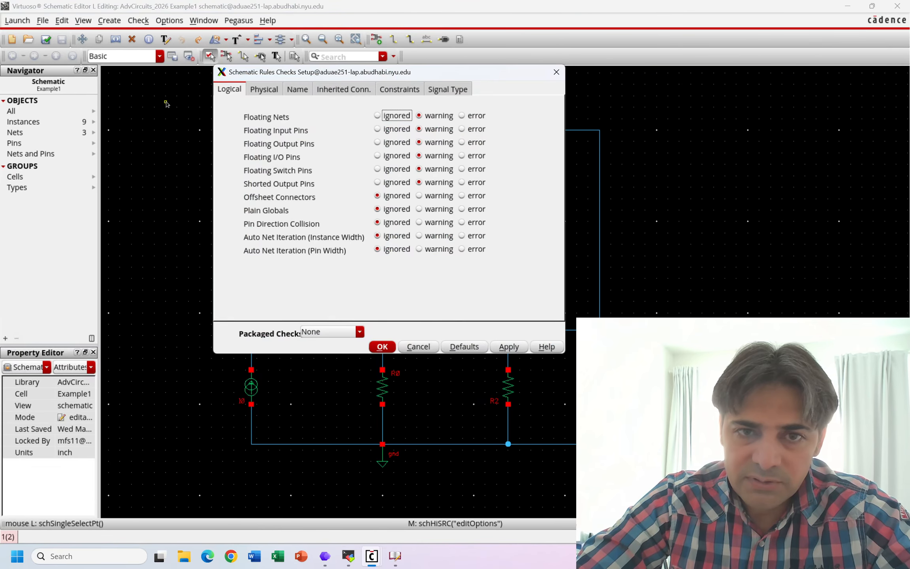
pyautogui.click(257, 94)
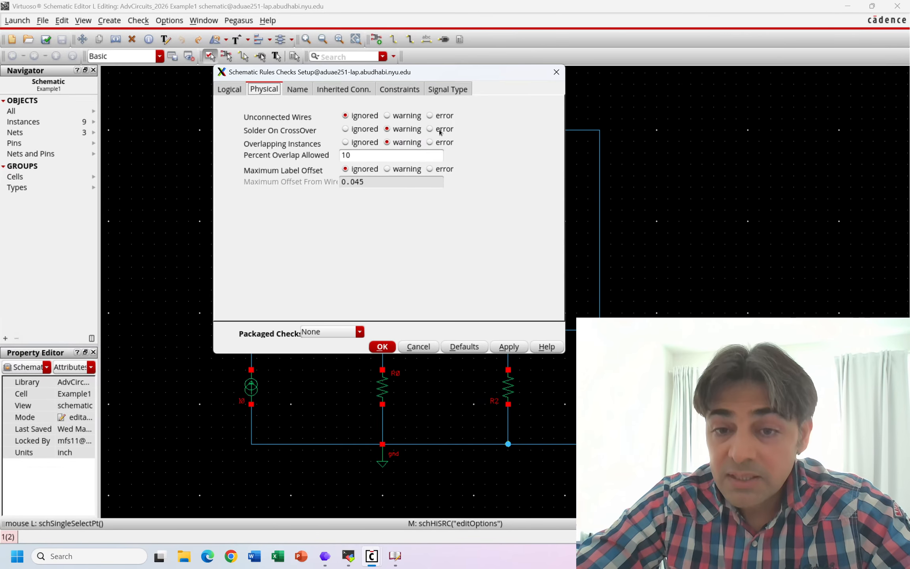
pyautogui.click(556, 72)
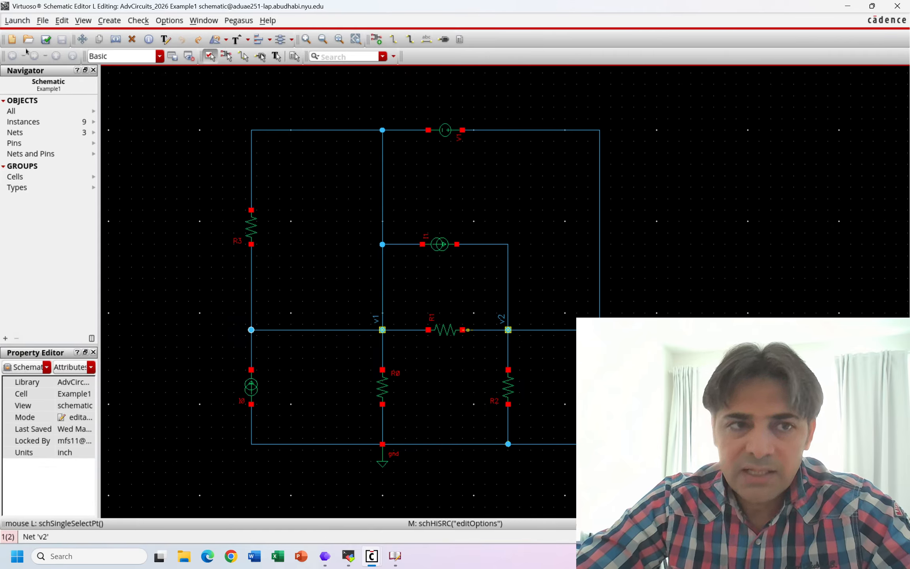
# - Check and save the Example1 schematic once more and dismiss the warning summary
pyautogui.click(47, 40)
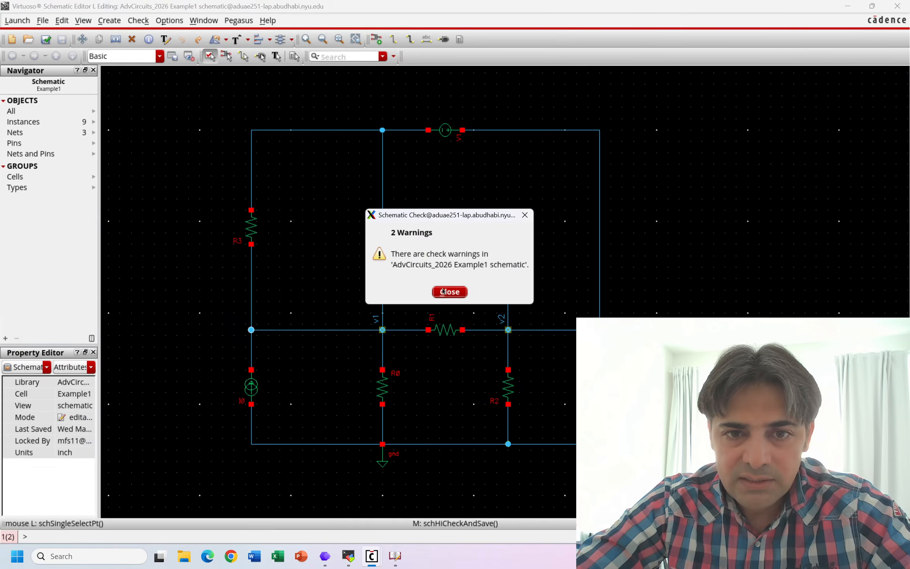
pyautogui.click(458, 292)
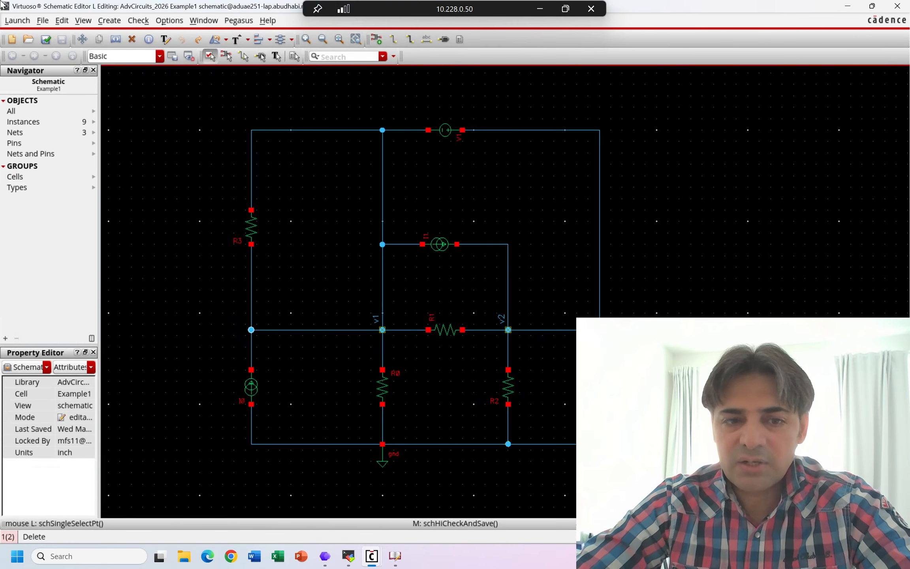
# - Consult Figure 4.53 on the PowerPoint slide, return to the schematic and set resistor R3's resistance to 2 ohms
pyautogui.click(538, 9)
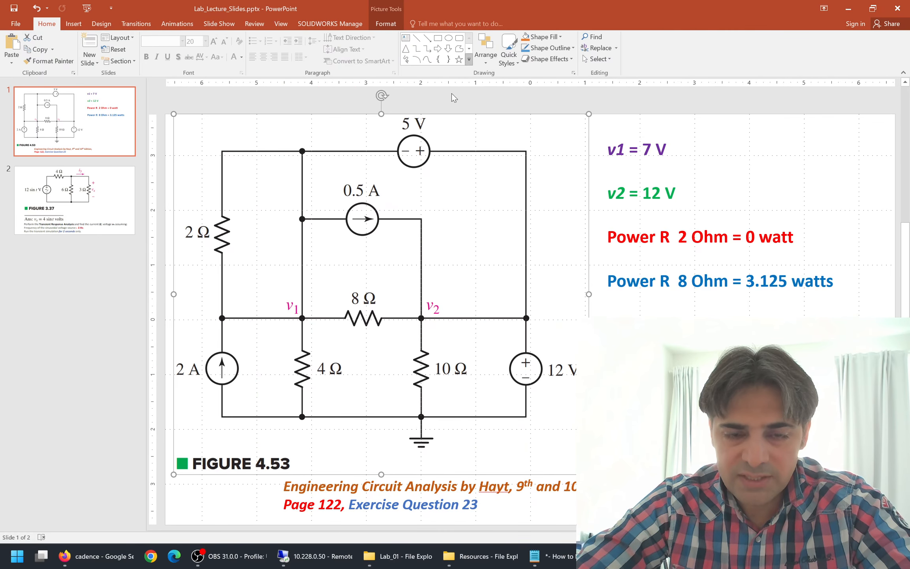
pyautogui.click(316, 556)
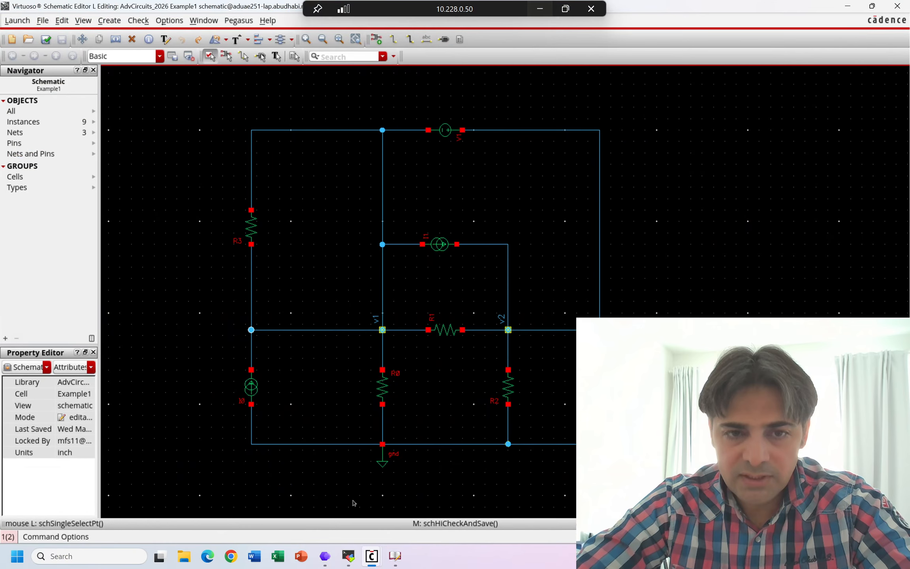
pyautogui.click(253, 233)
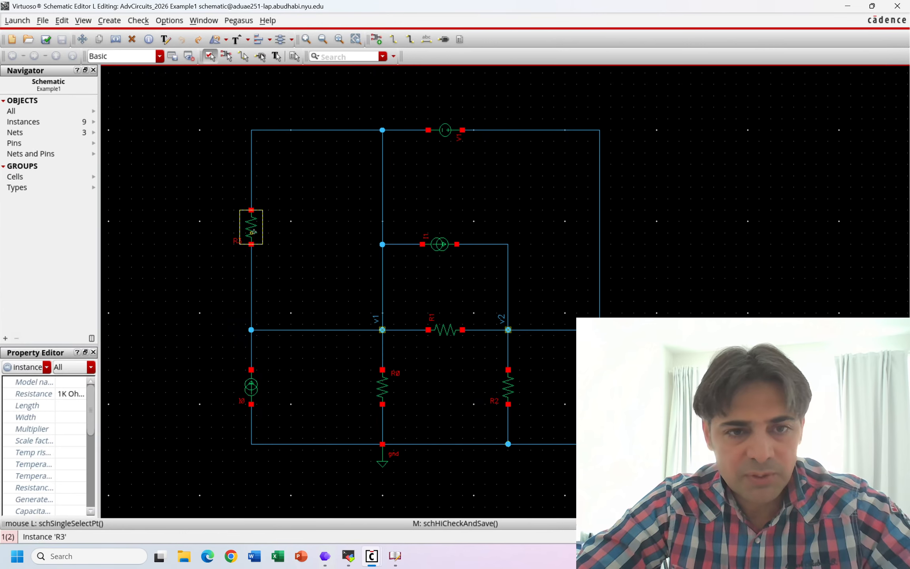
pyautogui.press('q')
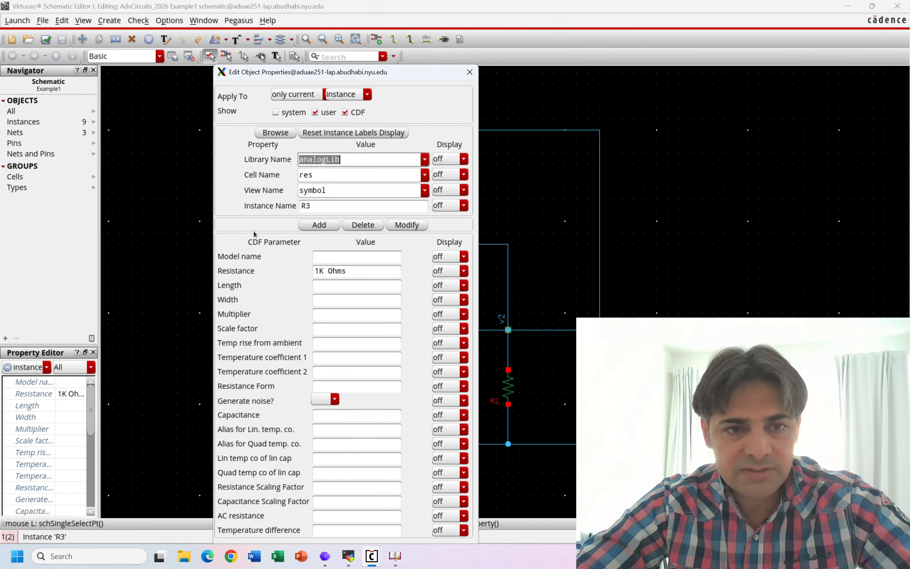
pyautogui.click(347, 270)
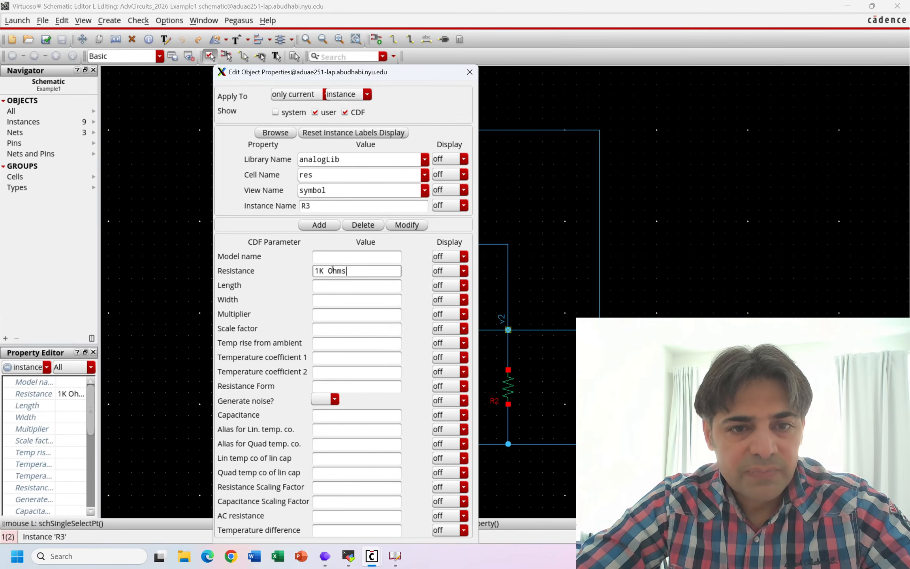
pyautogui.moveTo(328, 271); pyautogui.dragTo(350, 270)
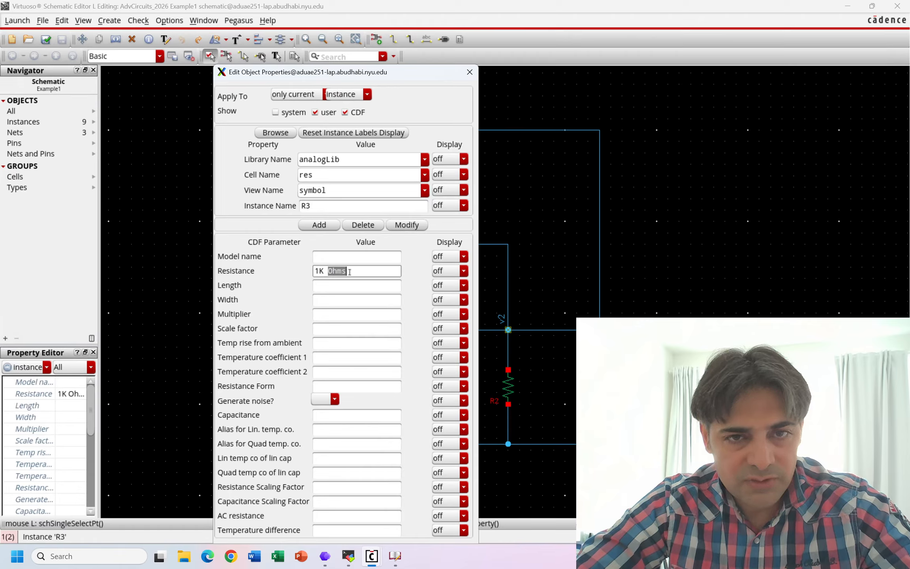
pyautogui.click(350, 271)
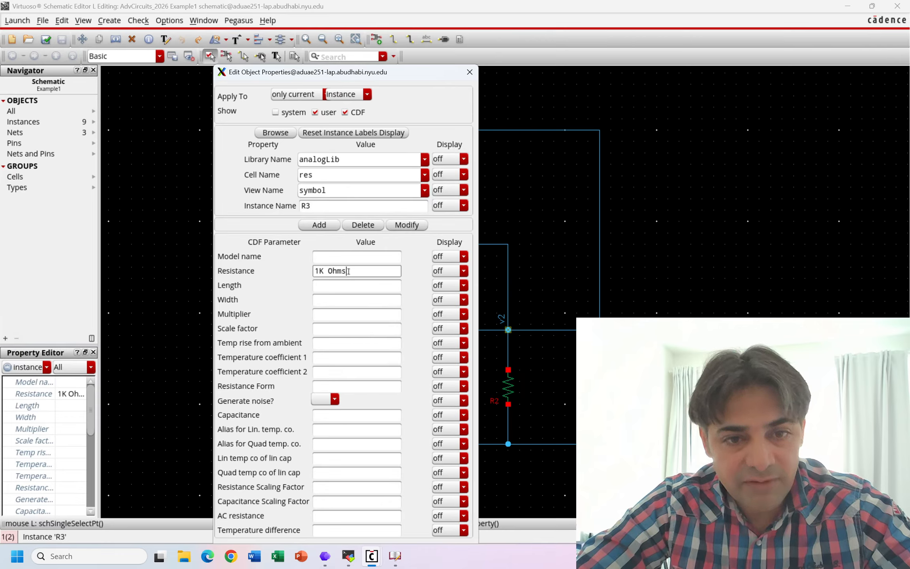
pyautogui.moveTo(348, 272); pyautogui.dragTo(291, 272)
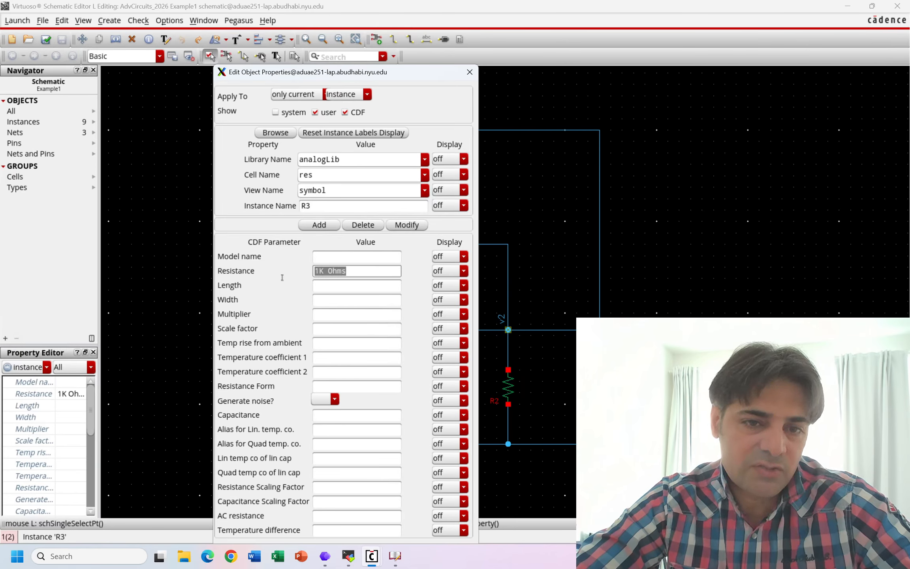
pyautogui.write('2')
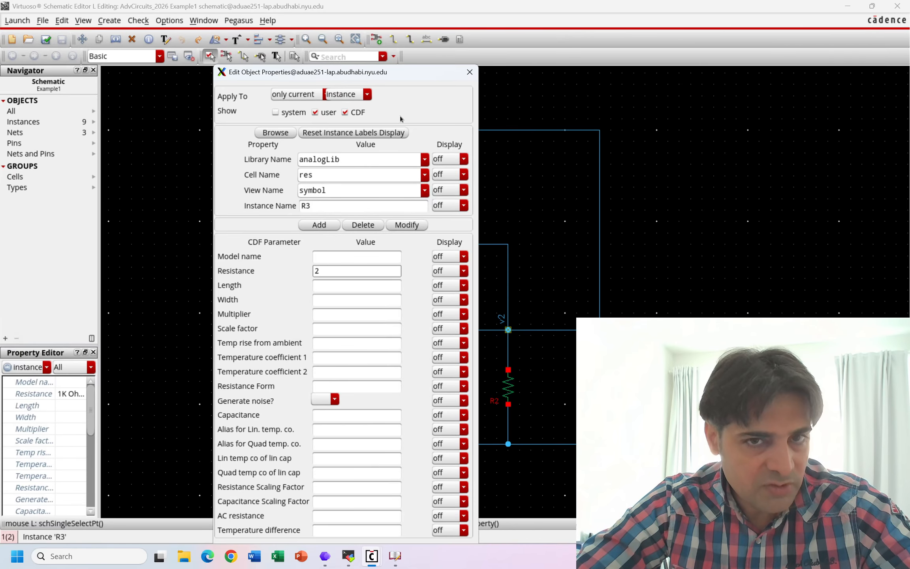
pyautogui.moveTo(415, 76); pyautogui.dragTo(412, 45)
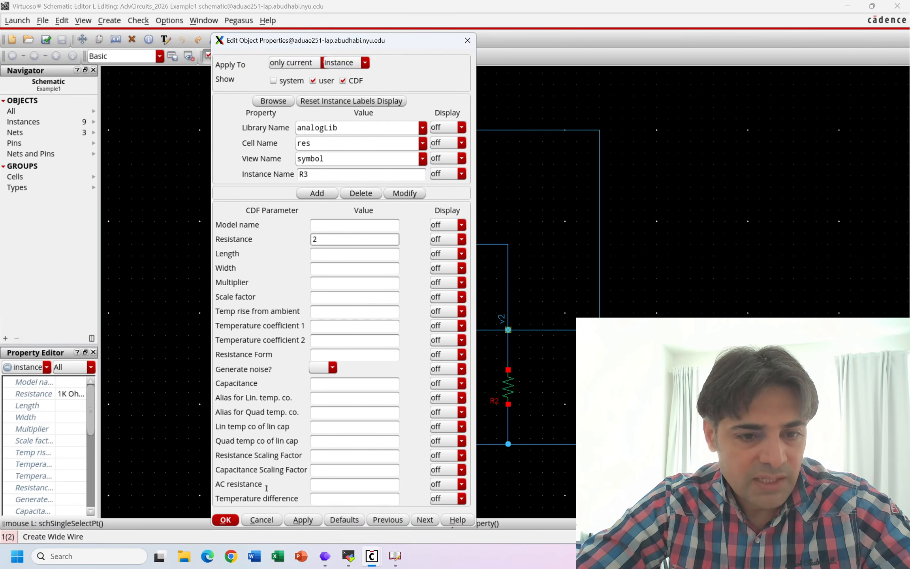
pyautogui.click(225, 520)
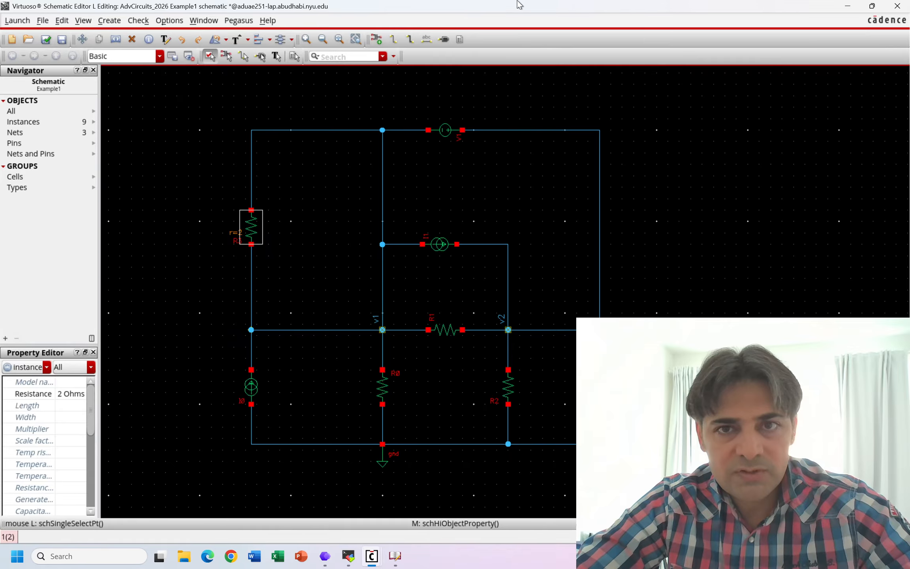
# - Consult the figure on the PowerPoint slide again and set the resistance of R0, below node v1, to 4 ohms
pyautogui.click(540, 6)
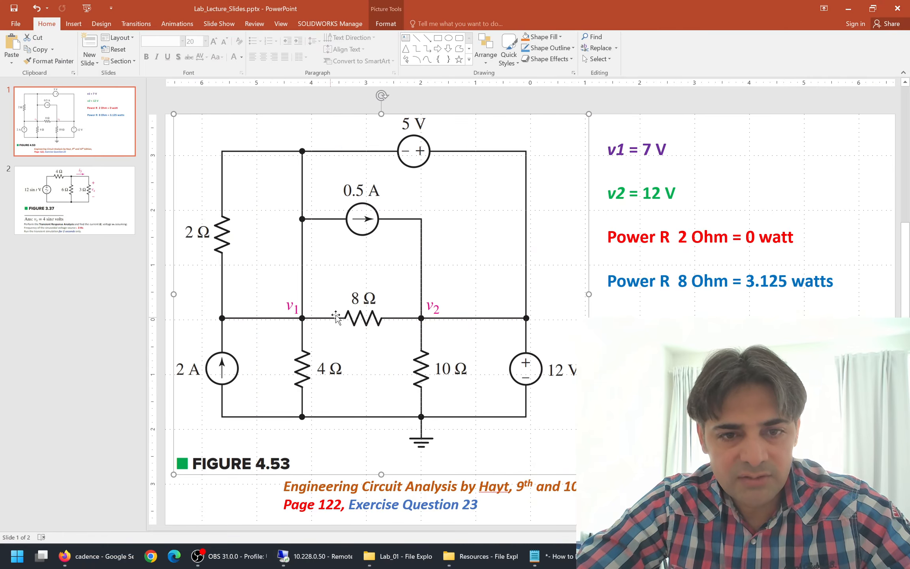
pyautogui.click(301, 557)
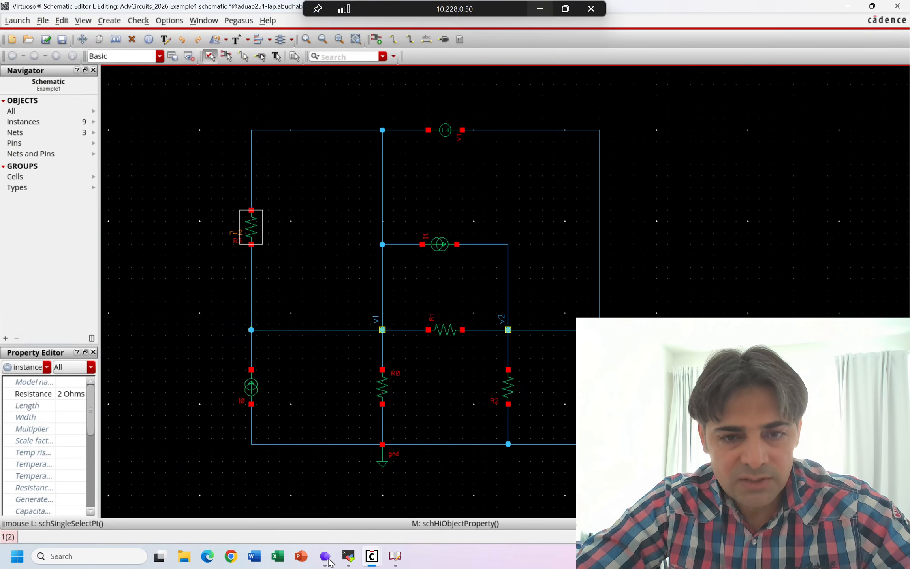
pyautogui.click(380, 386)
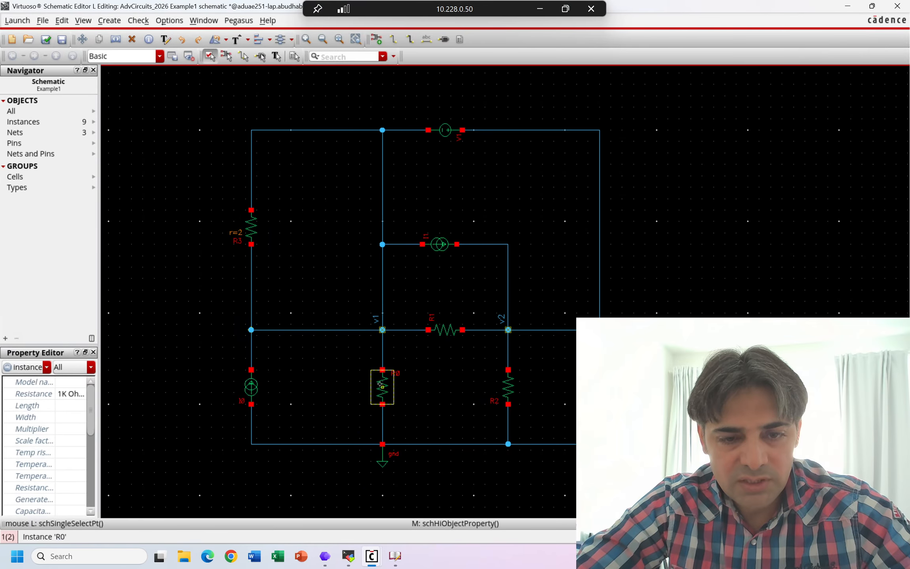
pyautogui.middleClick(380, 386)
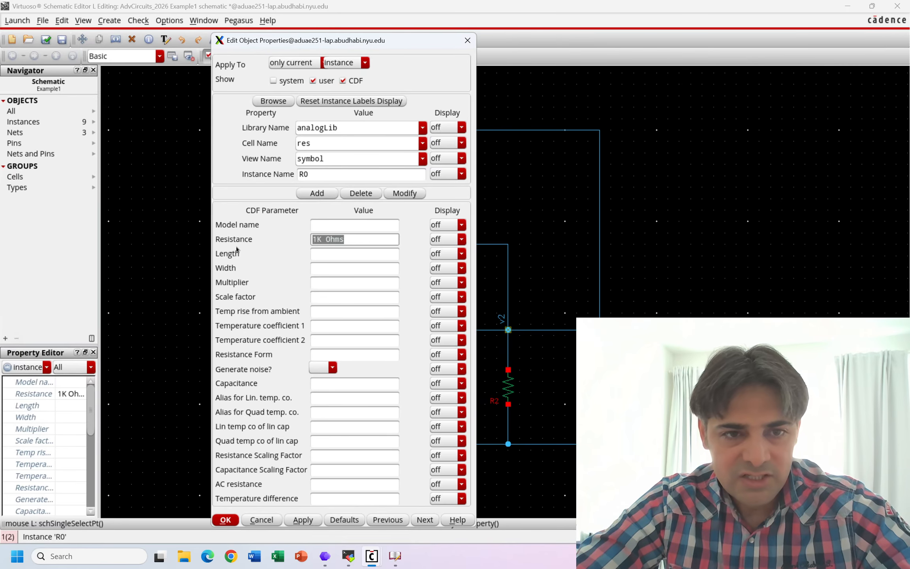
pyautogui.write('4')
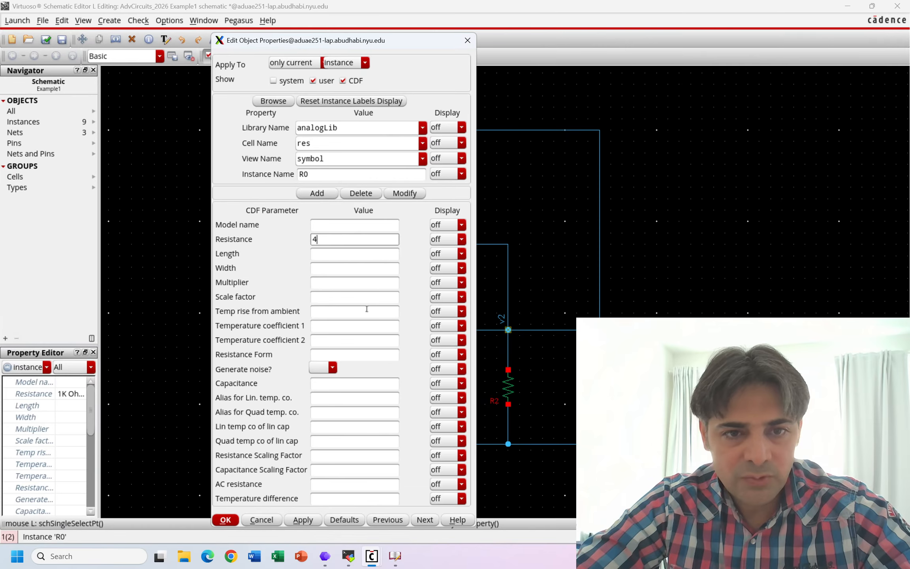
pyautogui.press('Return')
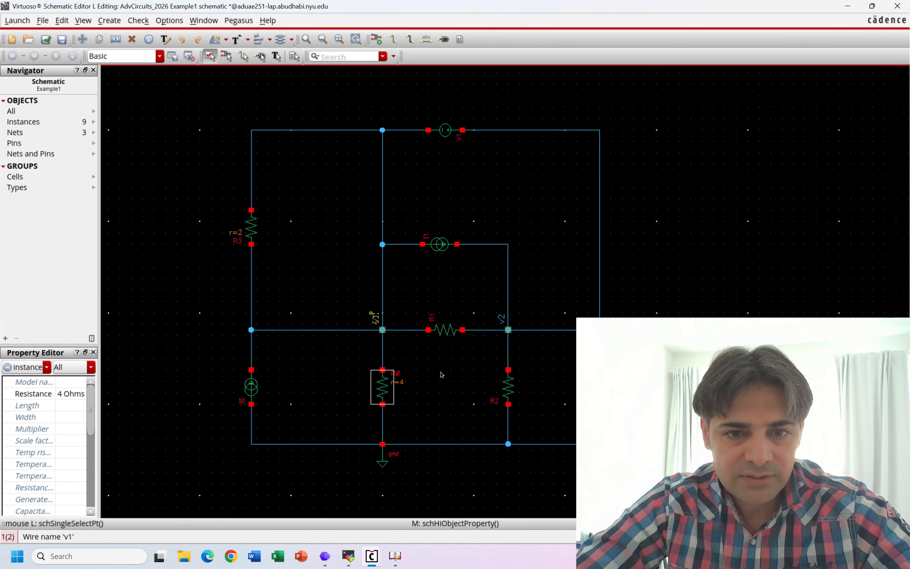
# - Set the resistance of R1, between nodes v1 and v2, to 8 ohms
pyautogui.click(448, 336)
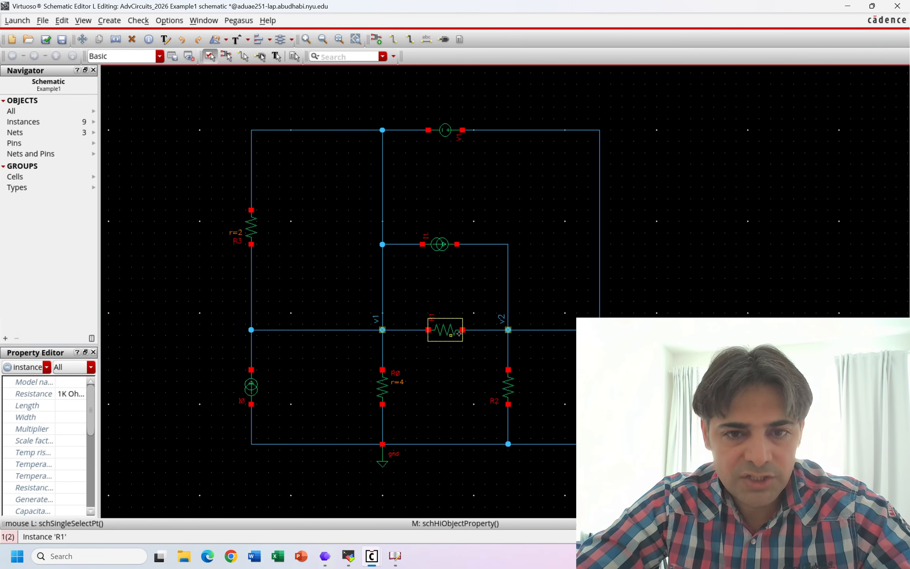
pyautogui.middleClick(461, 336)
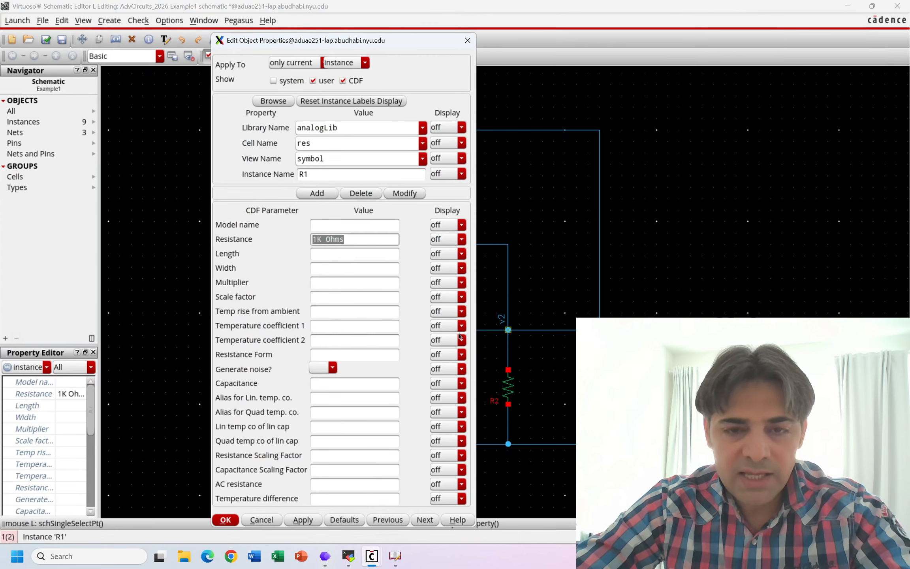
pyautogui.write('8')
pyautogui.press('Return')
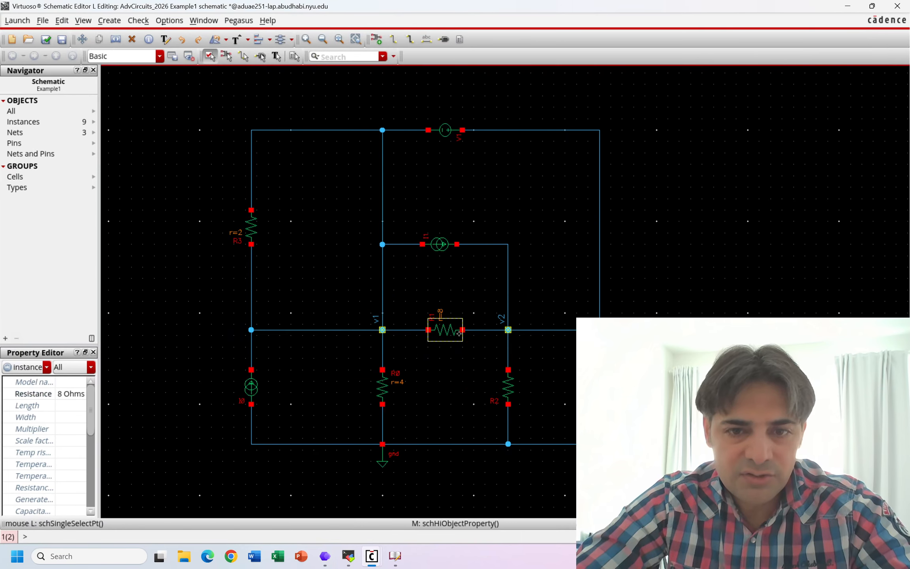
# - Set the resistance of R2, below node v2, to 10 ohms
pyautogui.click(509, 391)
pyautogui.write('q')
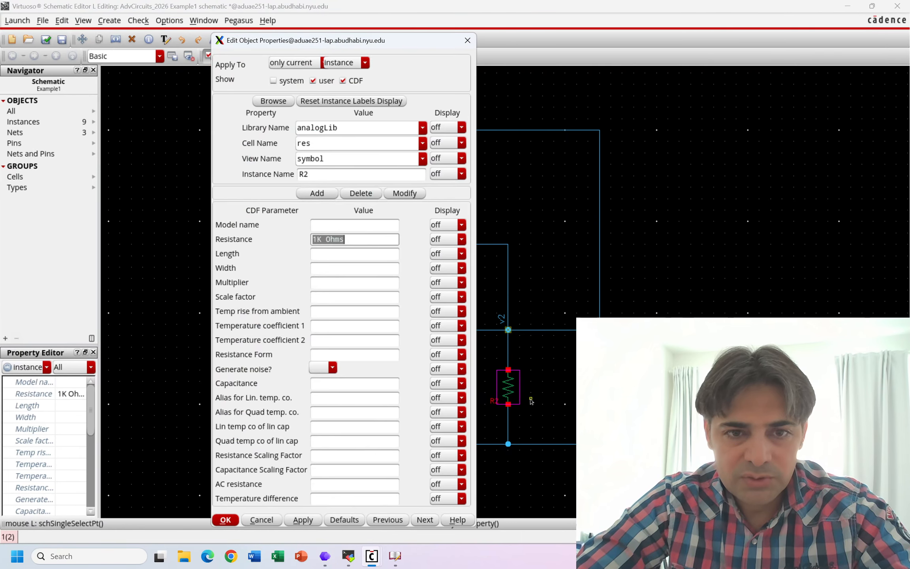
pyautogui.write('10')
pyautogui.press('Return')
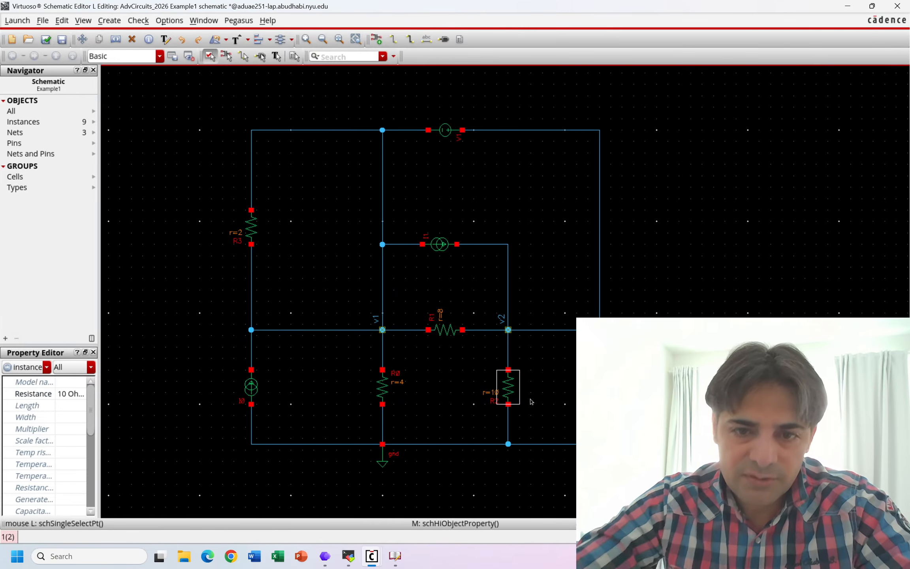
# - Set the DC current of source I1, above resistor R1, to 0.5 A
pyautogui.click(438, 245)
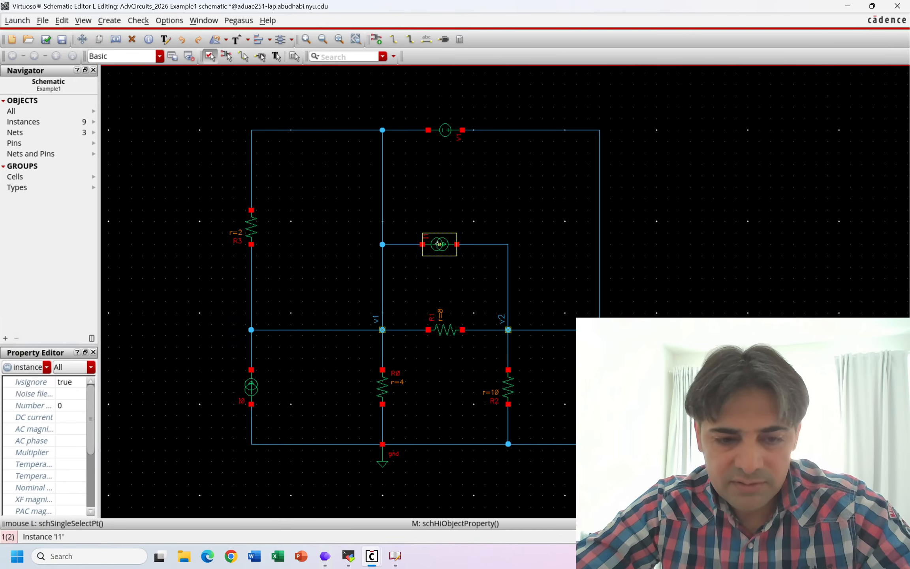
pyautogui.press('q')
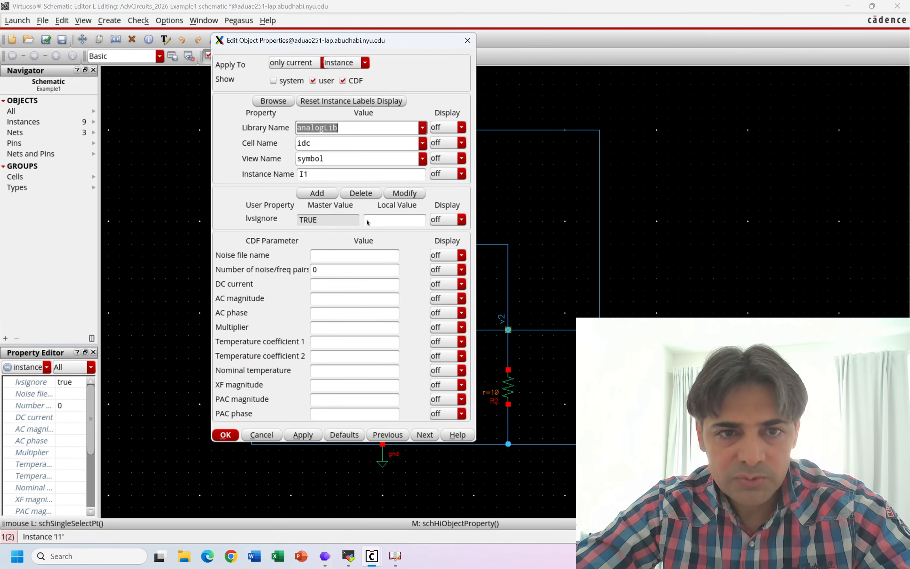
pyautogui.click(325, 285)
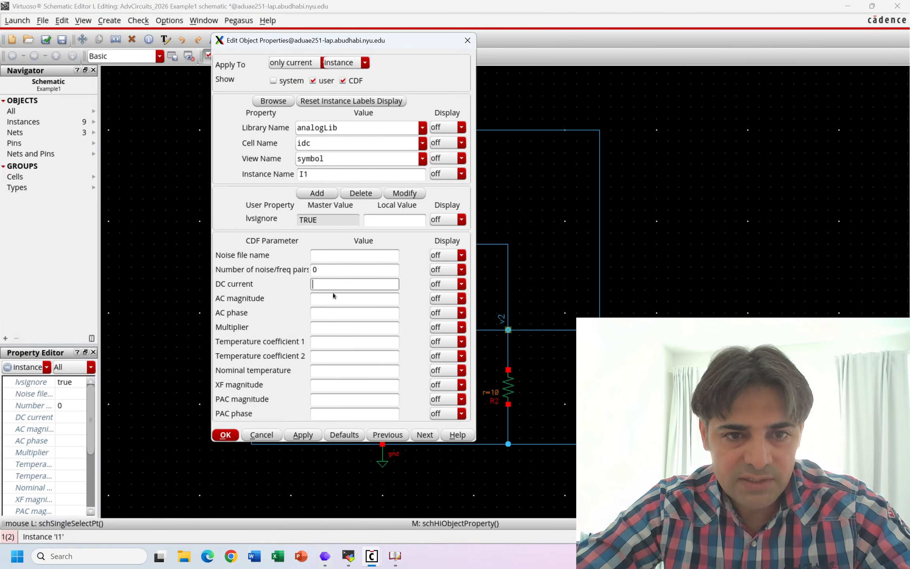
pyautogui.write('0.5')
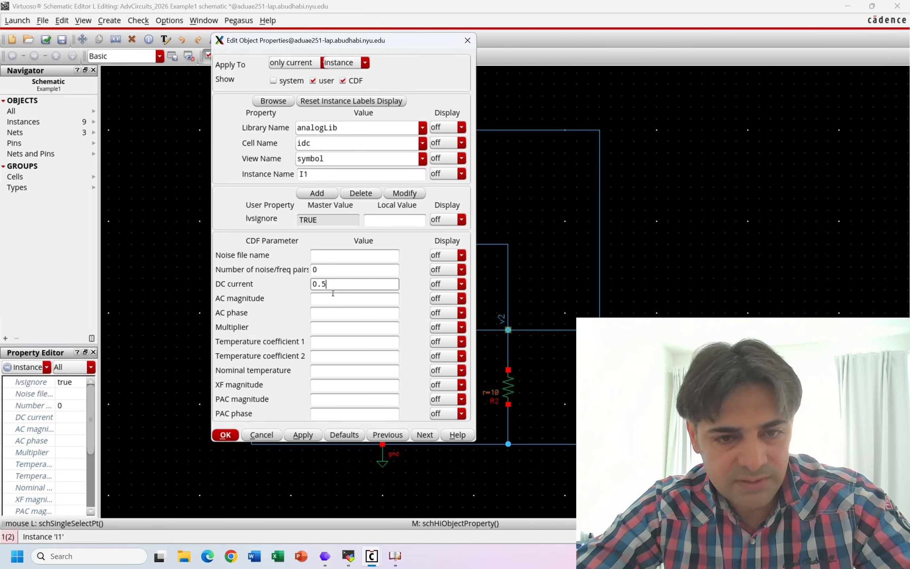
pyautogui.press('Return')
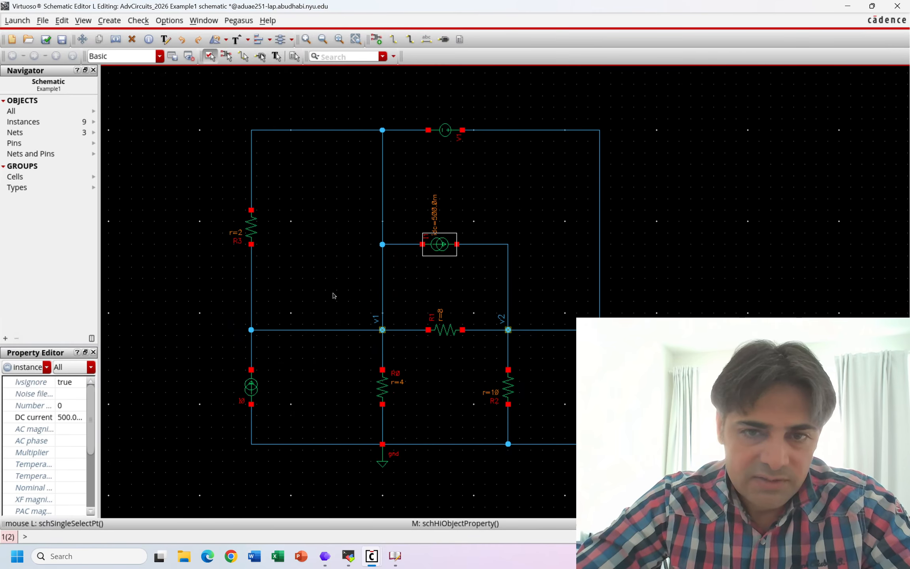
# - Set the DC current of source I0, below resistor R3, to 2 A
pyautogui.click(255, 388)
pyautogui.write('q')
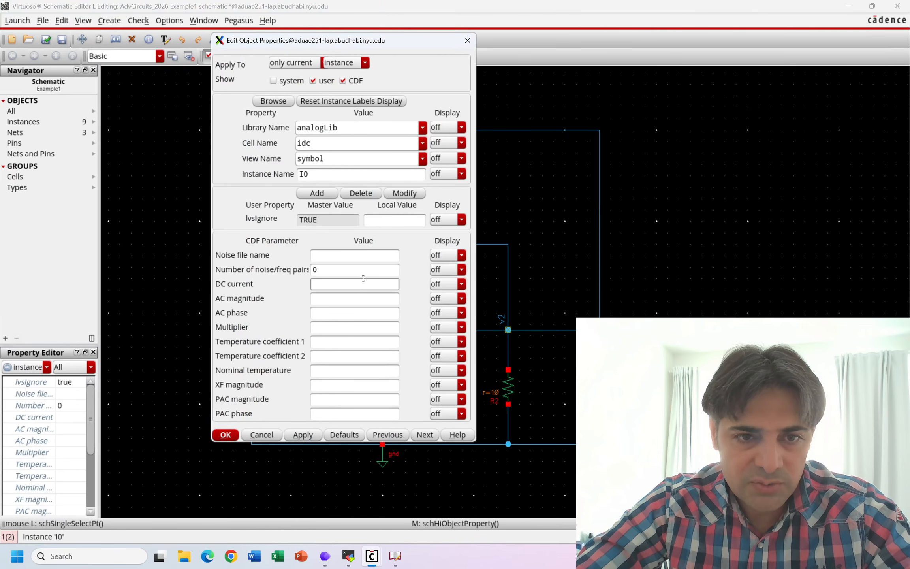
pyautogui.write('2')
pyautogui.press('Return')
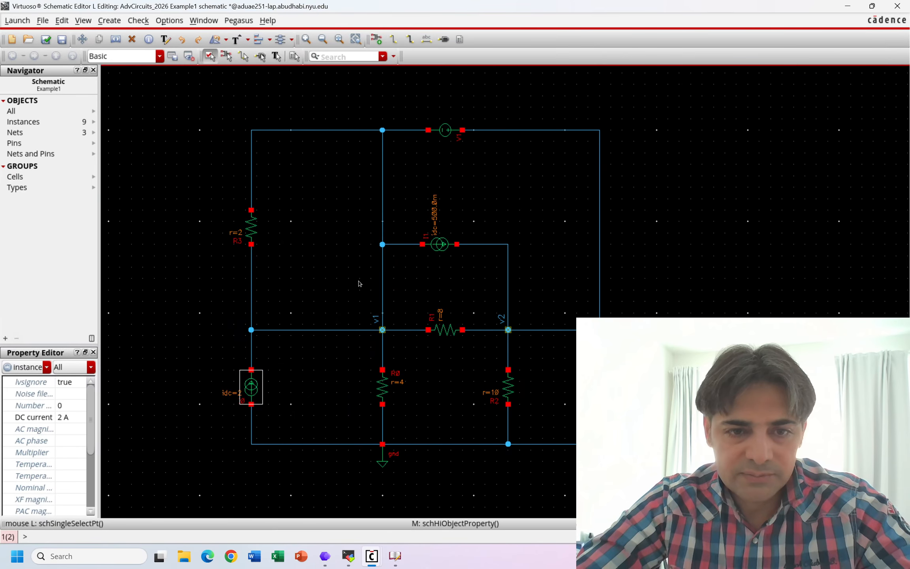
# - Consult Figure 4.53 on the PowerPoint slide, return to the schematic and set the DC voltage of source V1 to 5 V
pyautogui.moveTo(504, 6)
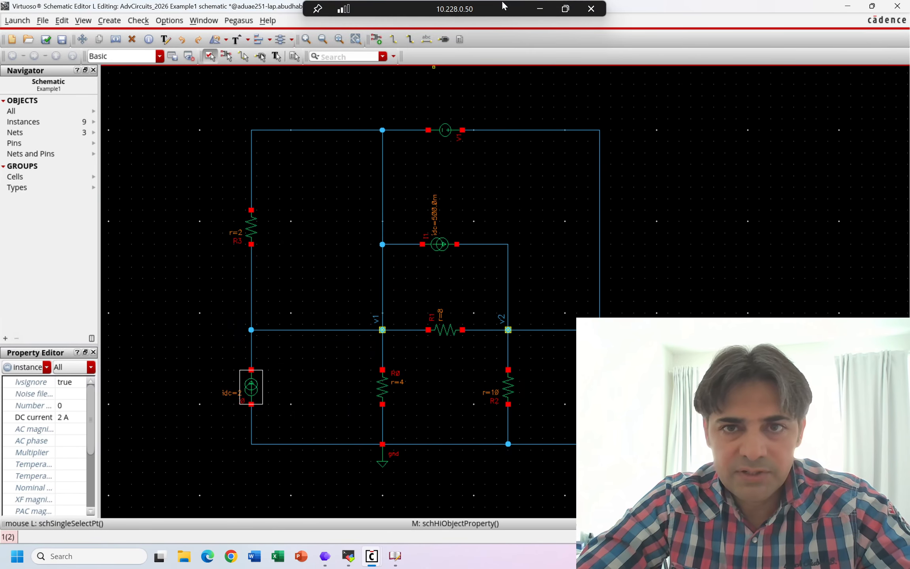
pyautogui.click(539, 8)
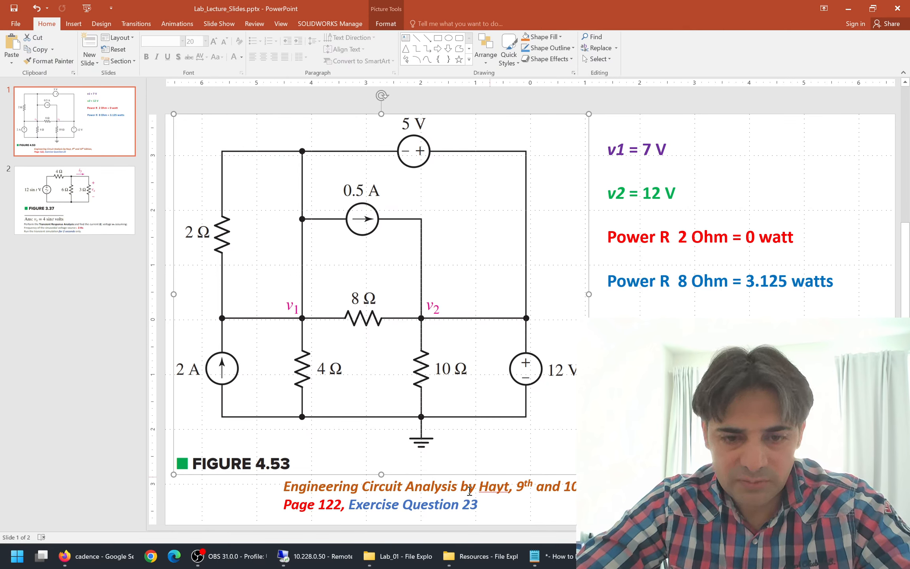
pyautogui.click(308, 556)
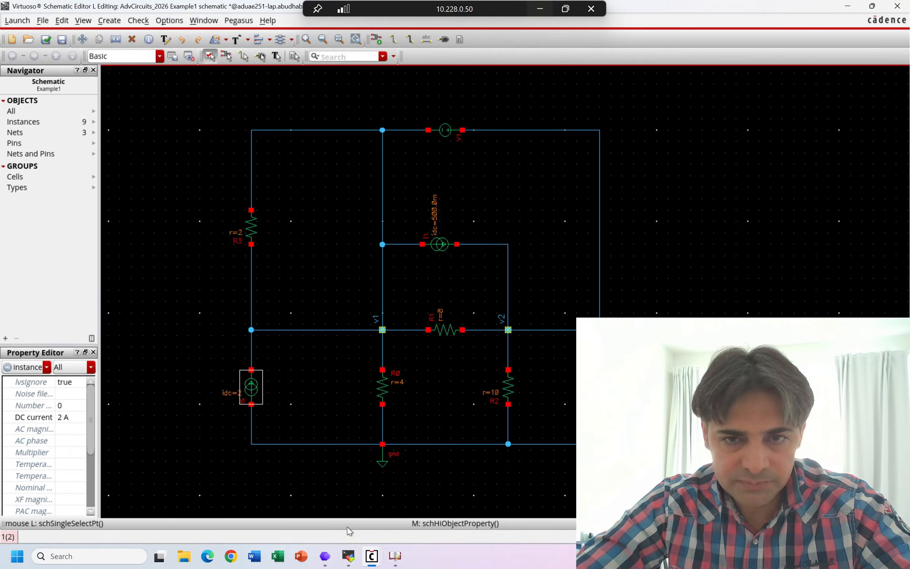
pyautogui.click(446, 131)
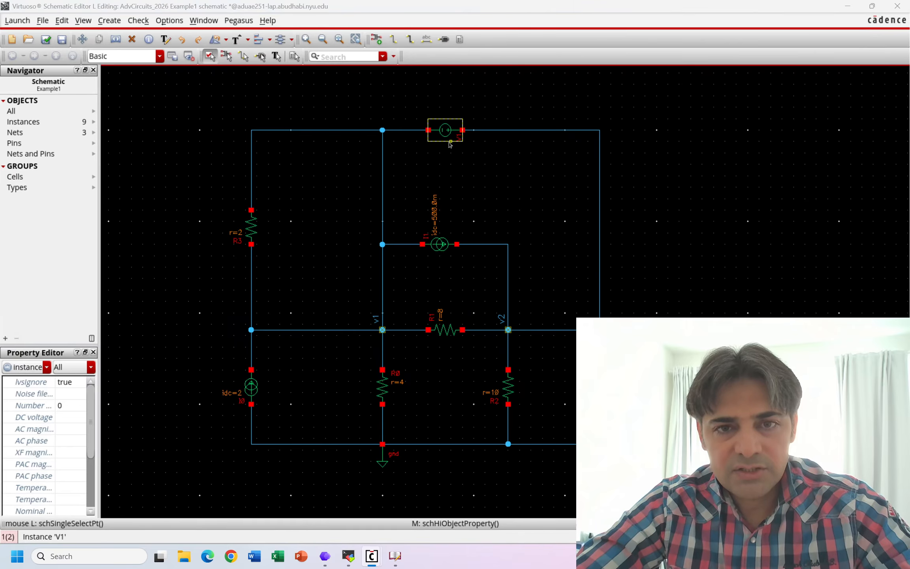
pyautogui.middleClick(449, 142)
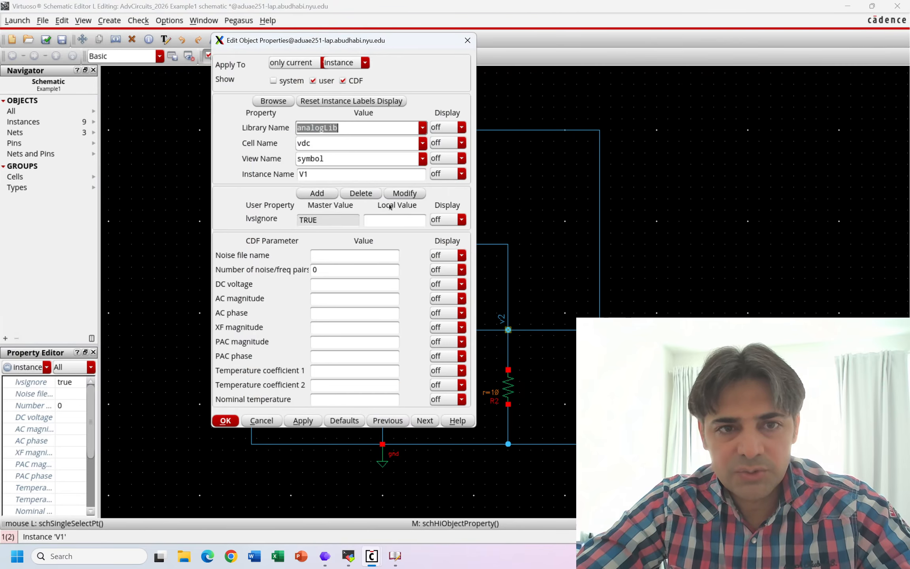
pyautogui.click(326, 288)
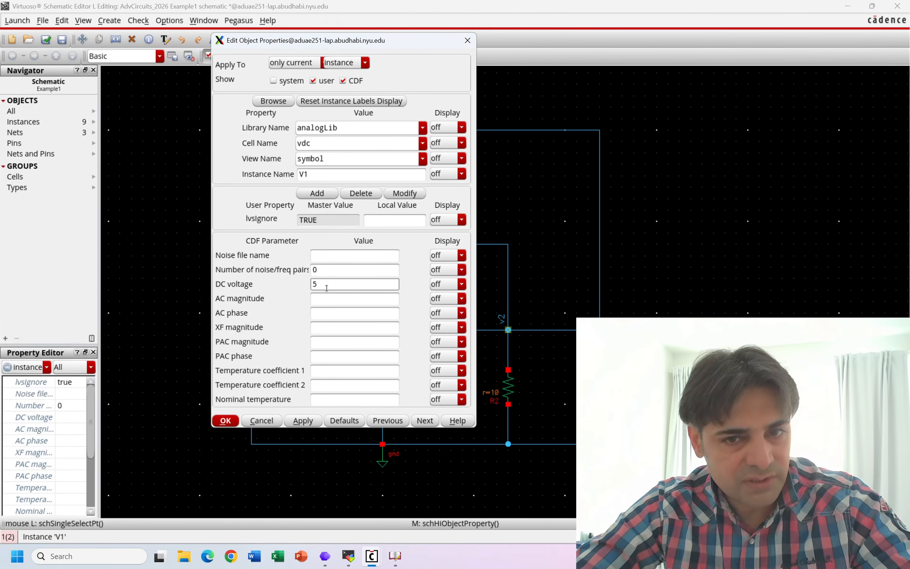
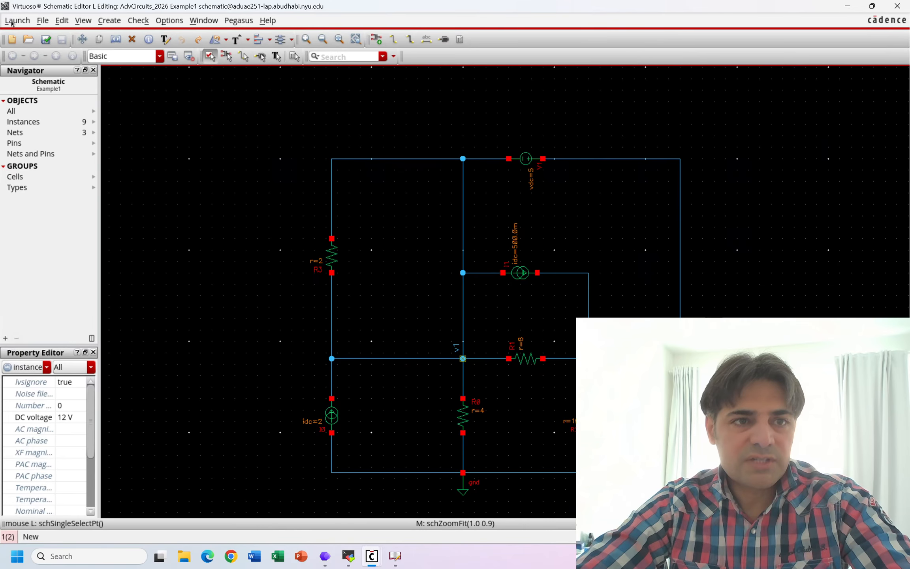
# - Create a new ADE XL view named adexl for cell Example1 in library AdvCircuits_2026, opened in a new tab
pyautogui.click(11, 22)
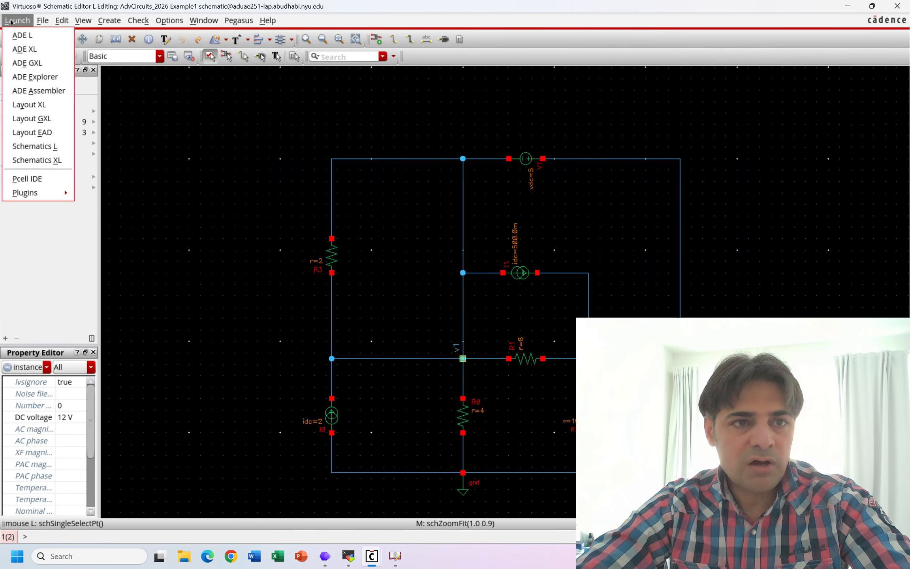
pyautogui.click(36, 55)
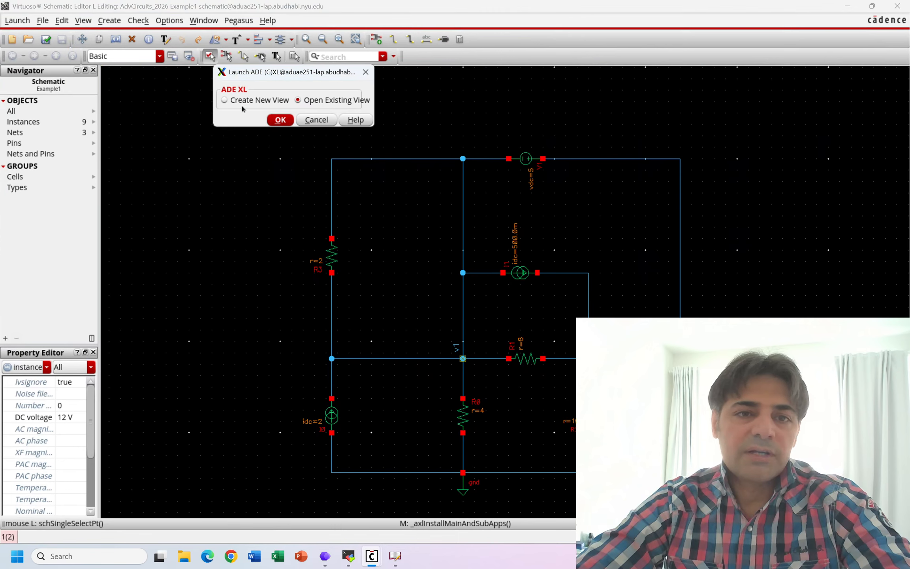
pyautogui.click(244, 101)
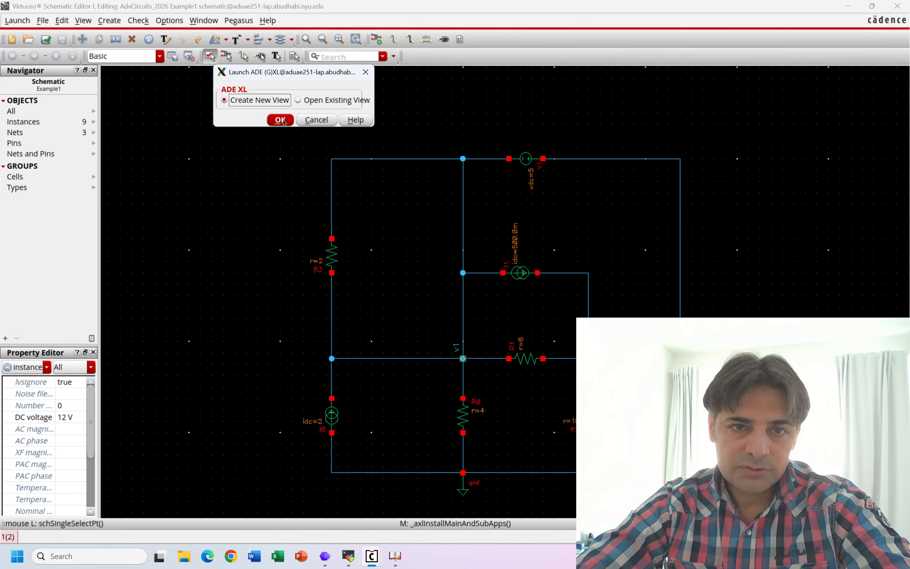
pyautogui.click(282, 120)
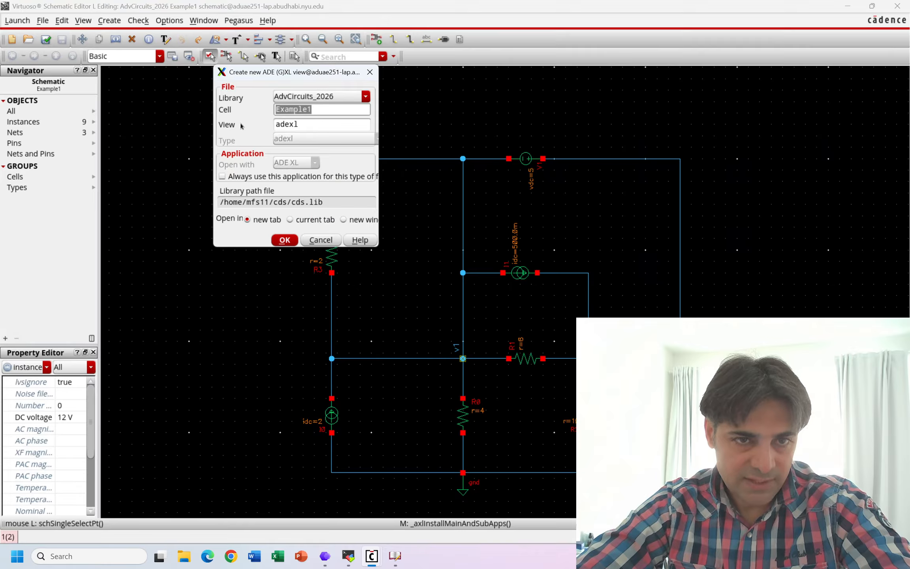
pyautogui.click(285, 241)
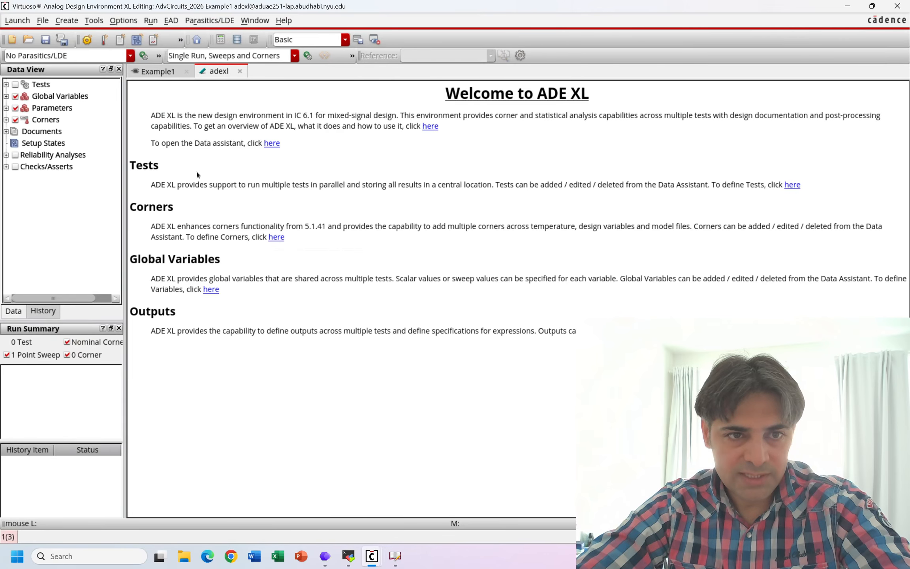
# - Define a test on the Example1 schematic in edit mode and accept its environment options as they stand
pyautogui.click(792, 184)
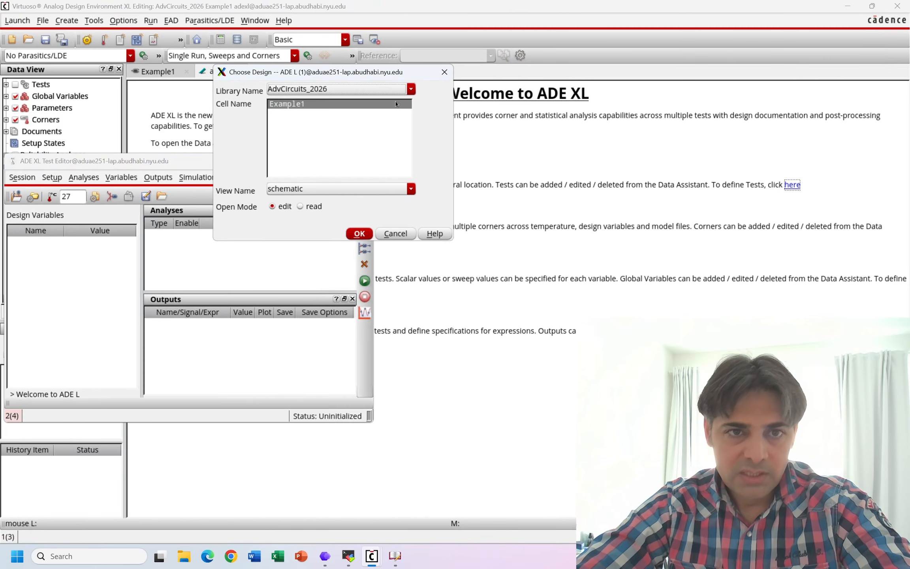
pyautogui.click(357, 234)
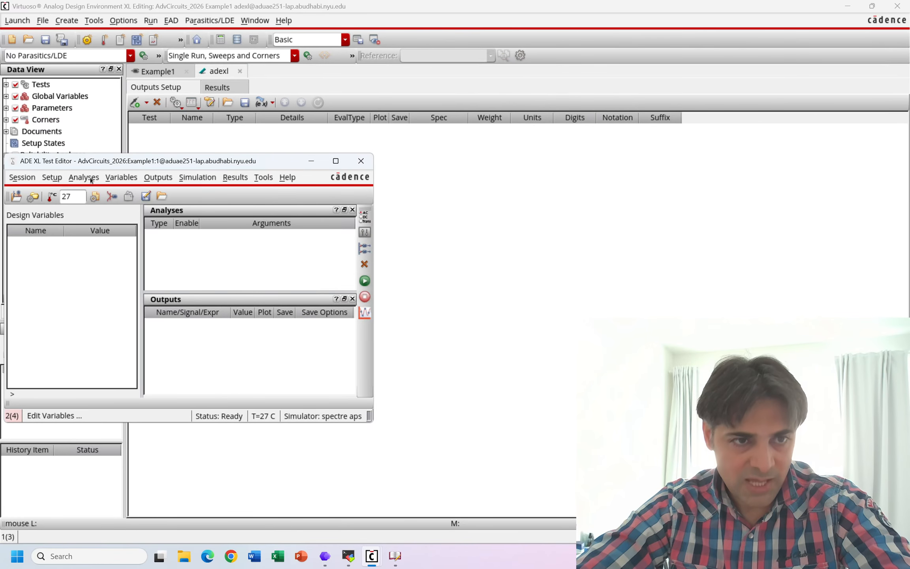
pyautogui.click(51, 177)
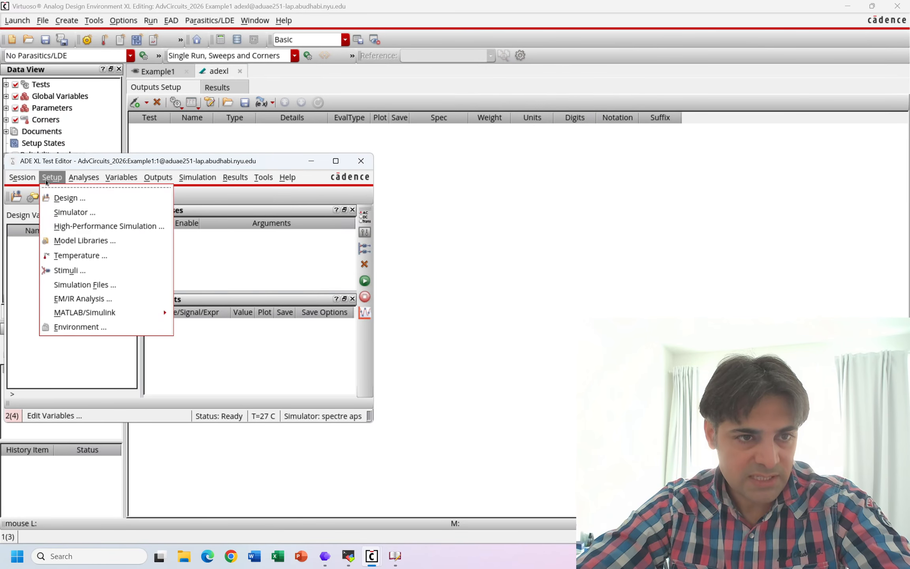
pyautogui.click(87, 328)
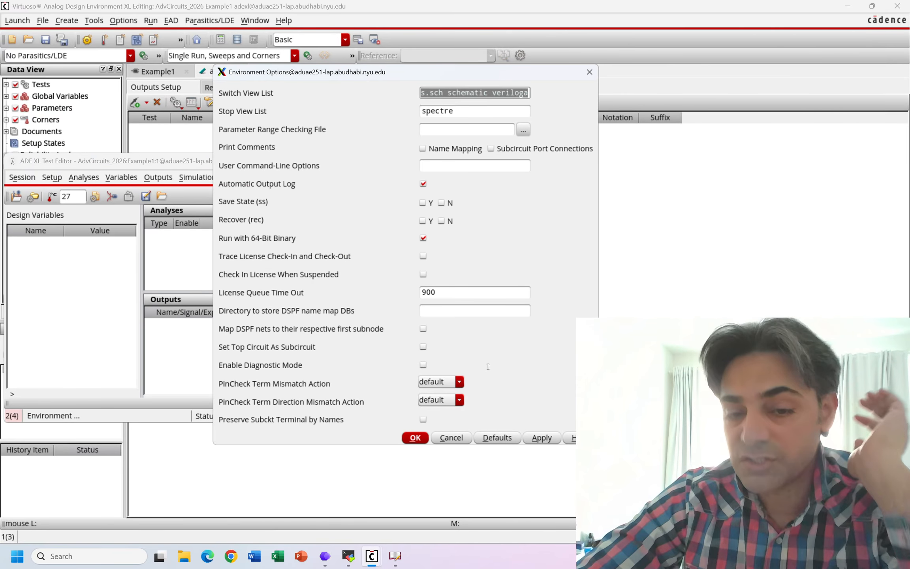
pyautogui.click(415, 437)
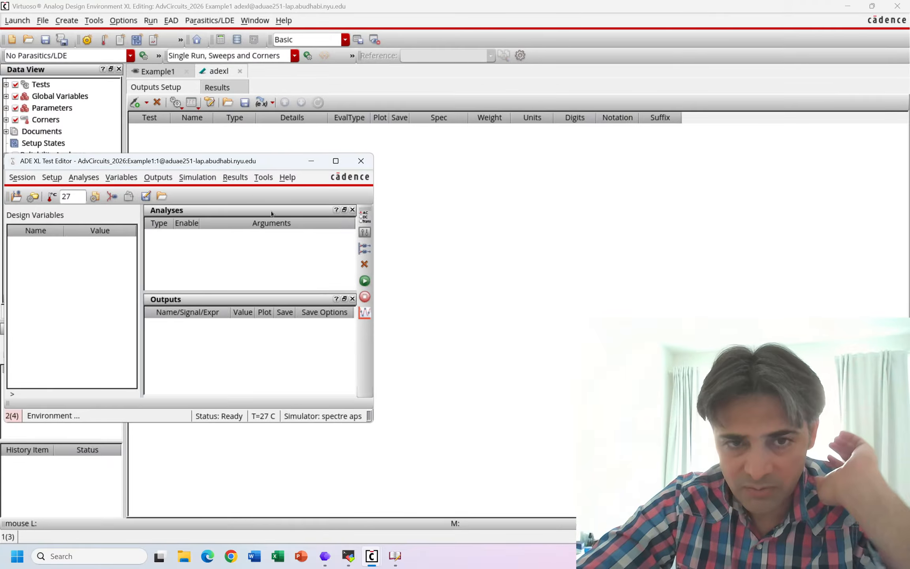
# - Add an enabled dc analysis that saves the DC operating point to the test, then close the test editor
pyautogui.click(365, 215)
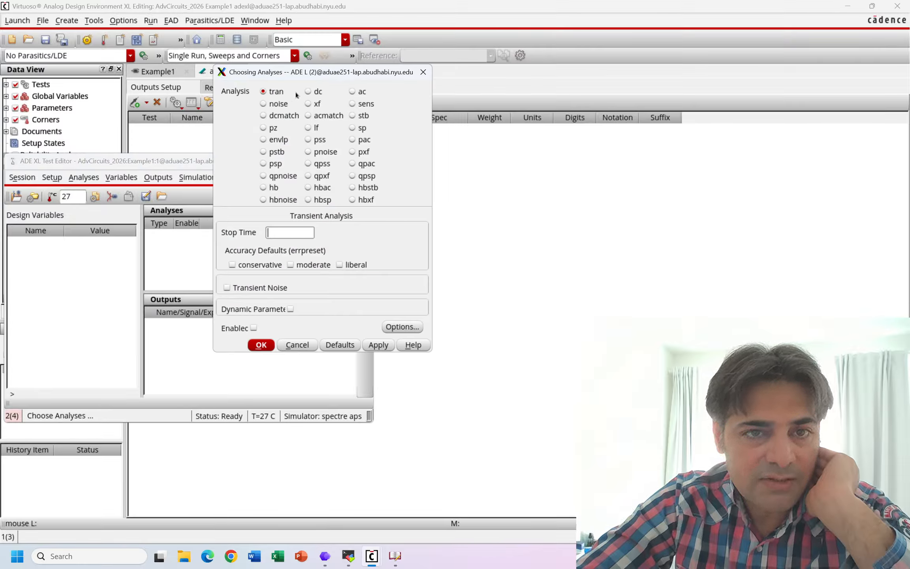
pyautogui.click(309, 91)
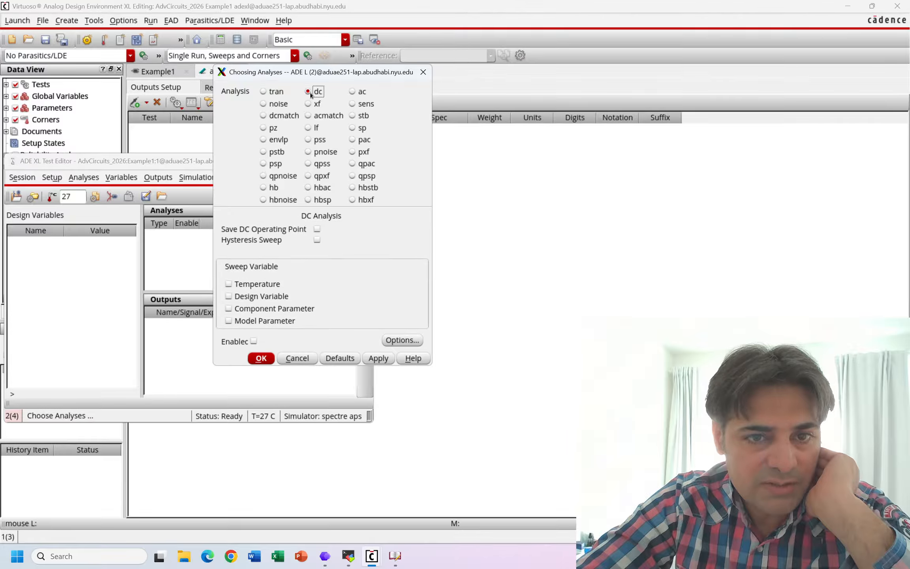
pyautogui.click(317, 229)
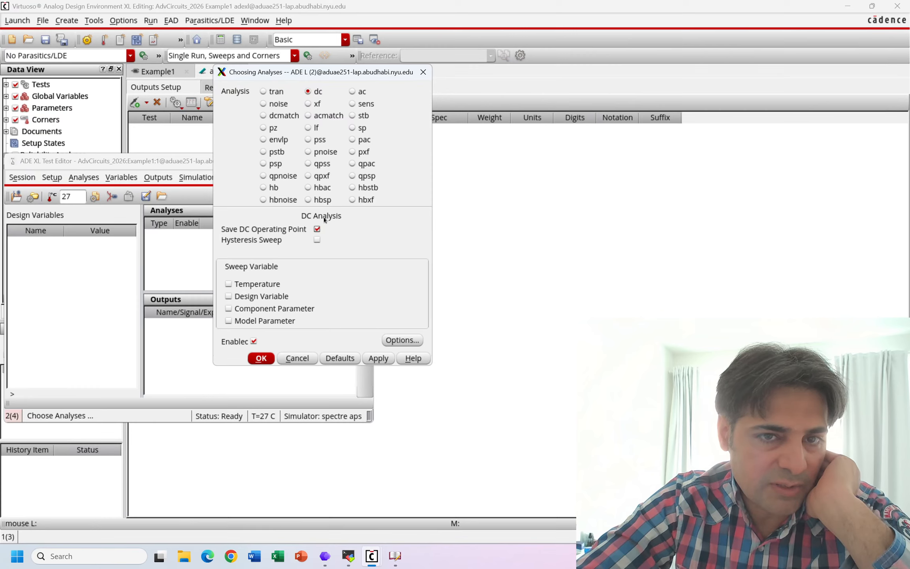
pyautogui.click(260, 357)
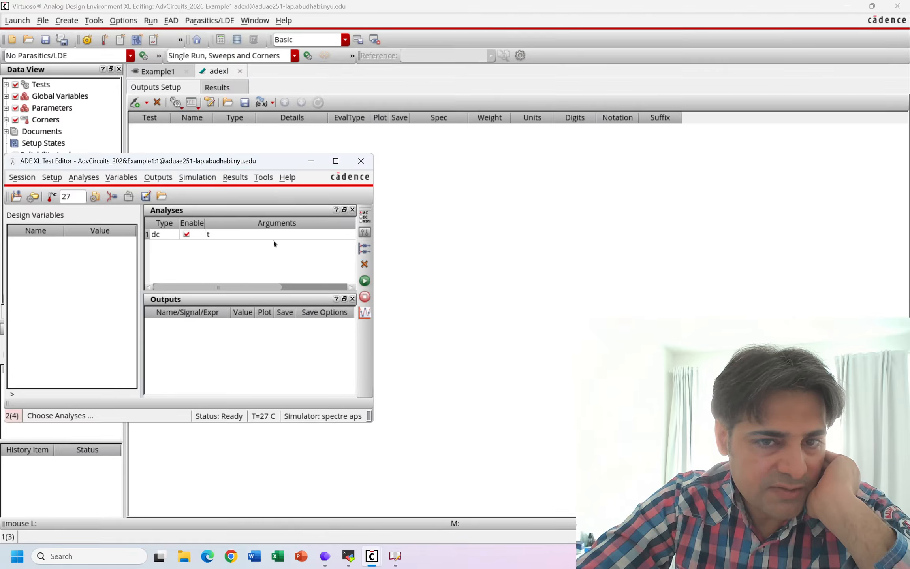
pyautogui.click(361, 162)
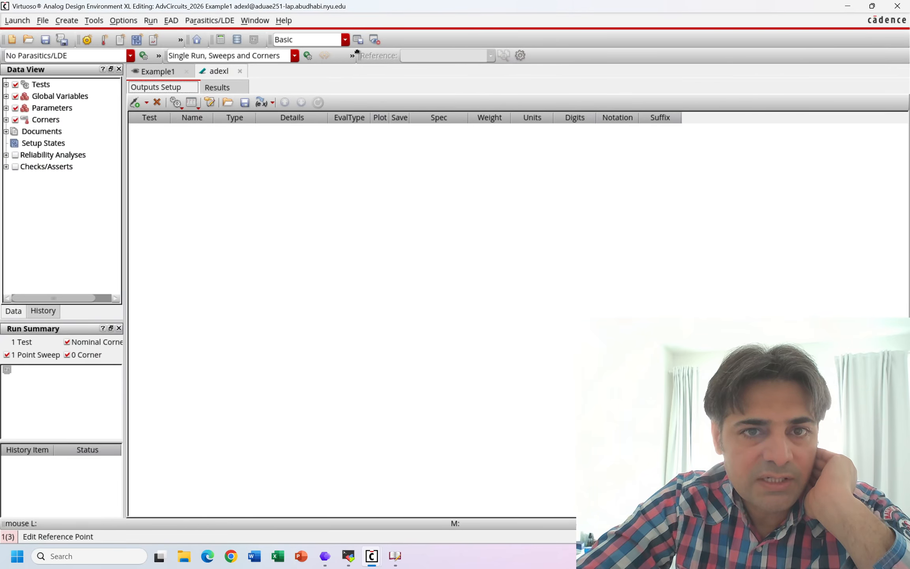
# - Run the simulation, check the completion summary at the end of the Spectre output log, and close the log
pyautogui.moveTo(368, 51); pyautogui.dragTo(377, 50)
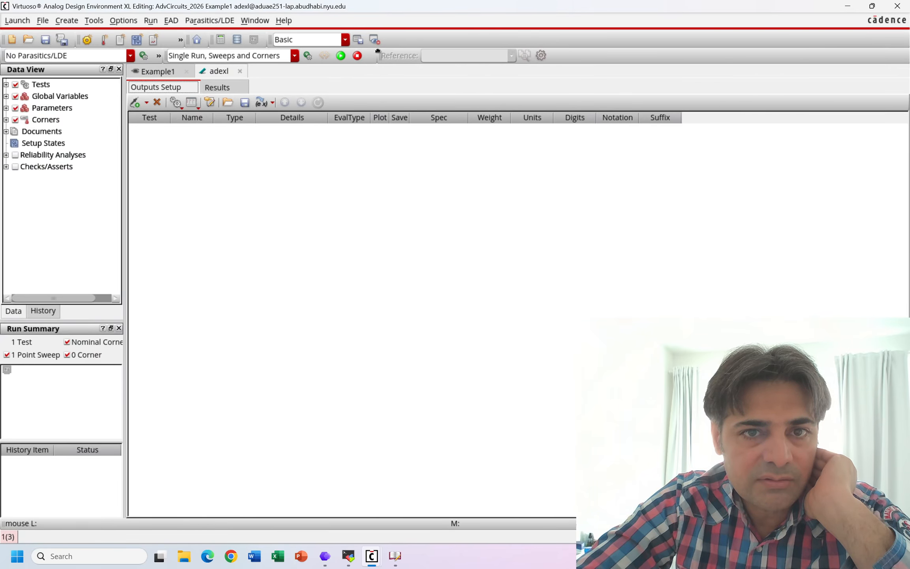
pyautogui.click(340, 58)
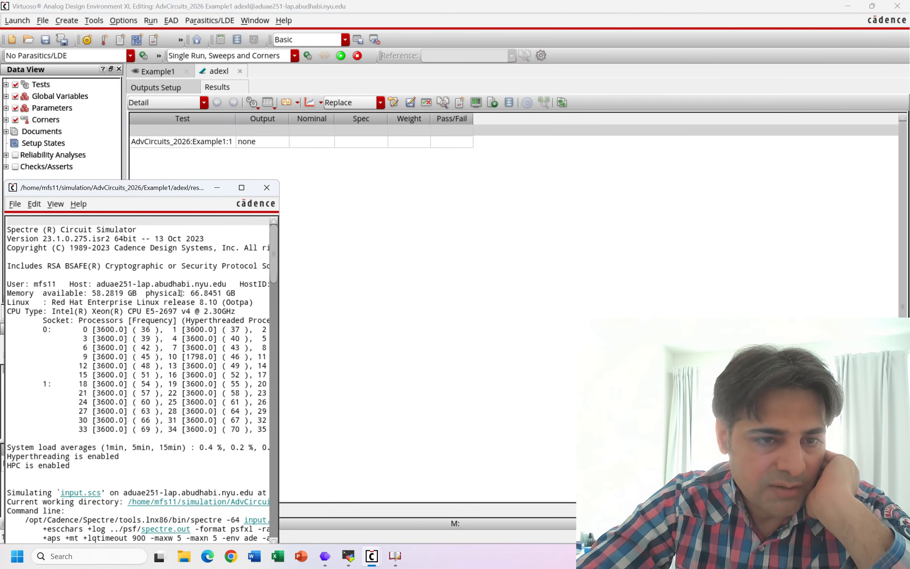
pyautogui.scroll(-20, 171, 272)
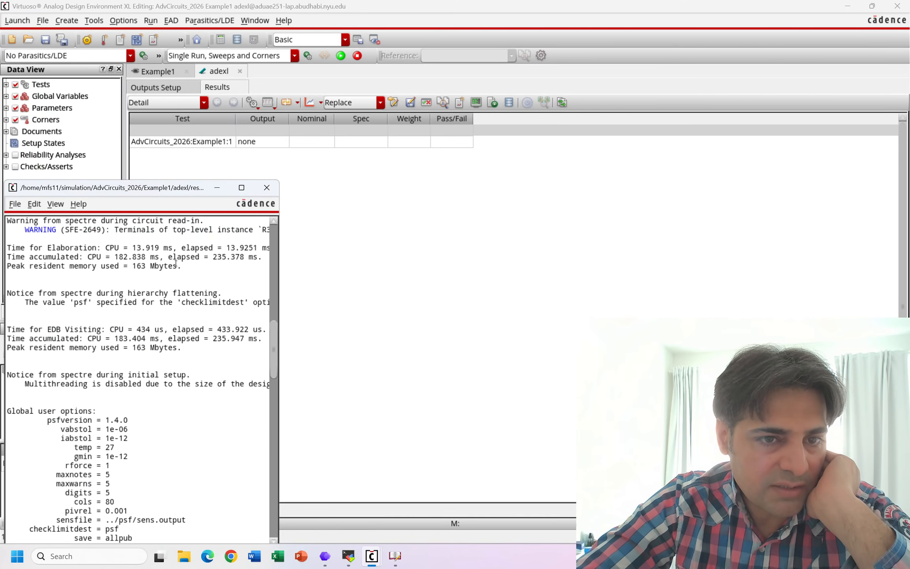
pyautogui.scroll(-20, 175, 264)
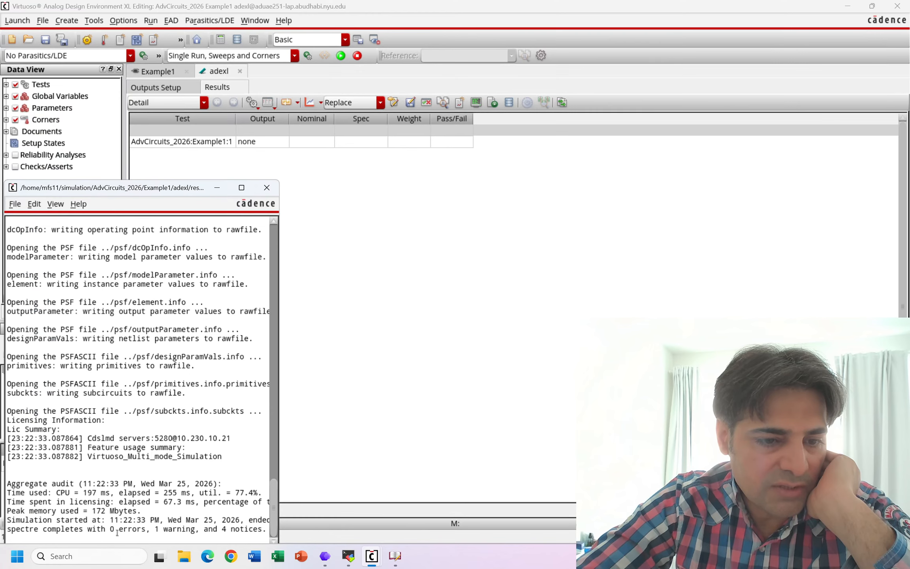
pyautogui.moveTo(111, 528); pyautogui.dragTo(239, 536)
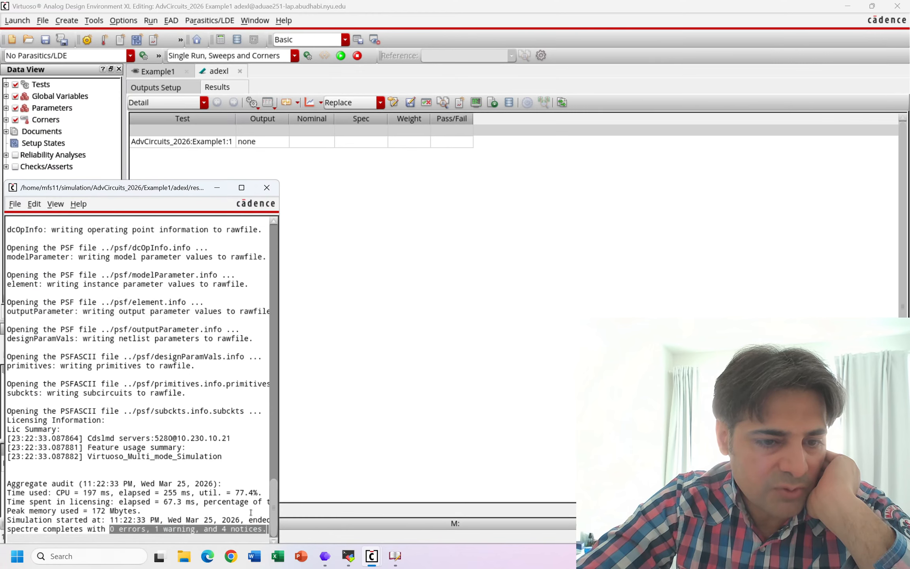
pyautogui.click(267, 187)
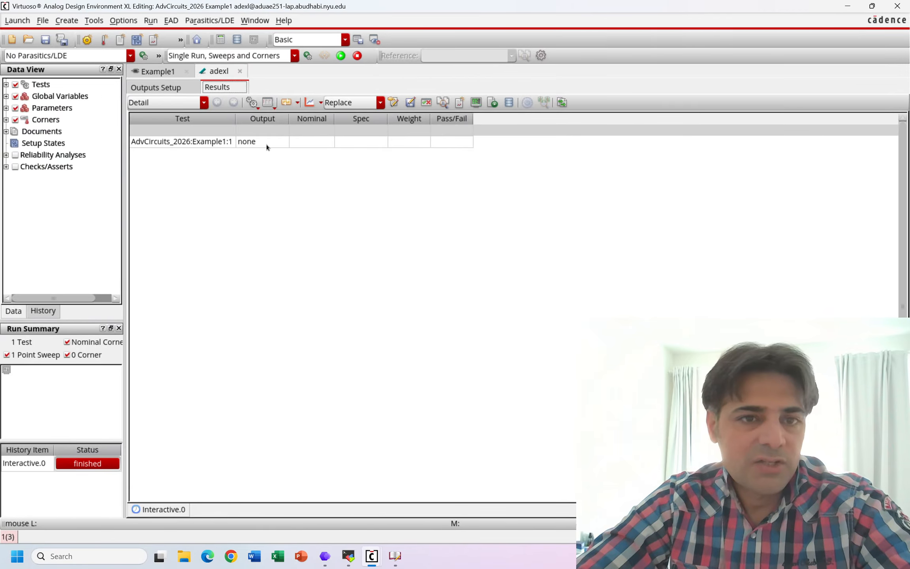
# - Annotate the Example1 schematic with the DC operating points from the test results
pyautogui.rightClick(224, 146)
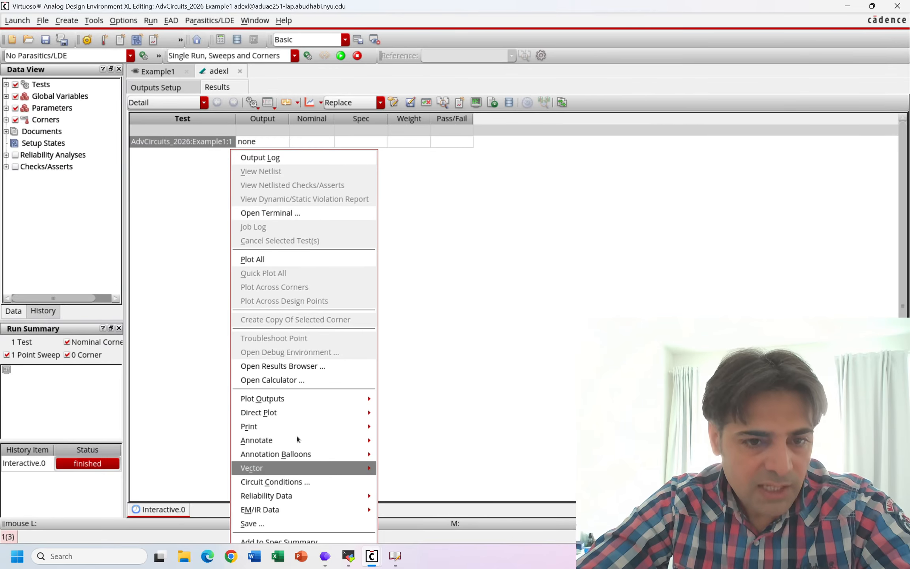
pyautogui.moveTo(324, 438)
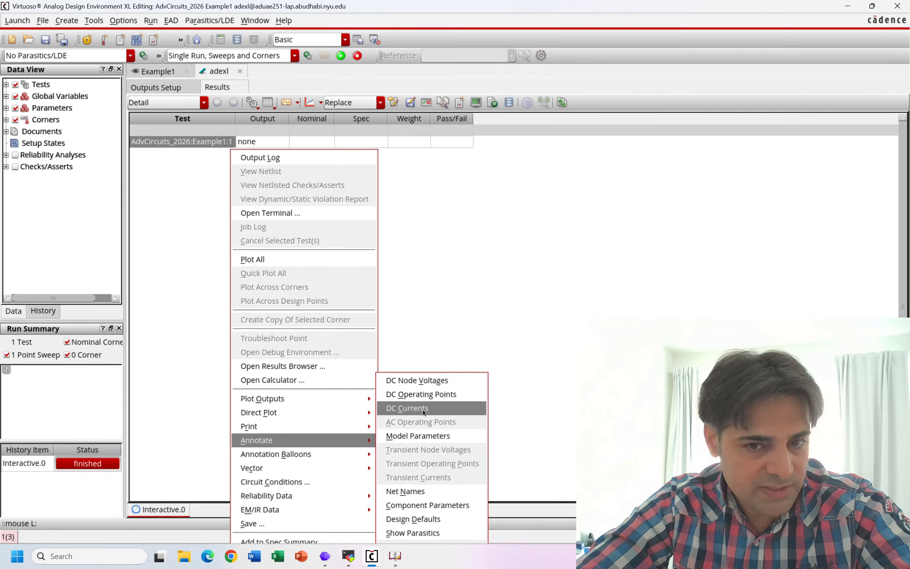
pyautogui.click(446, 402)
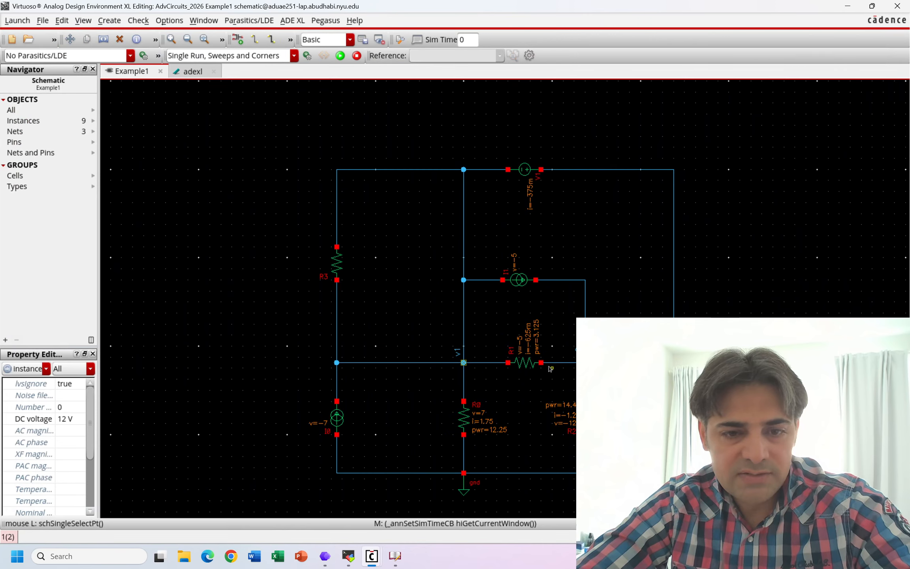
# - Examine the annotated voltage, current and power of resistors R1, R0 and R2 in the schematic
pyautogui.keyDown('ctrl'); pyautogui.scroll(2, 550, 368); pyautogui.keyUp('ctrl')
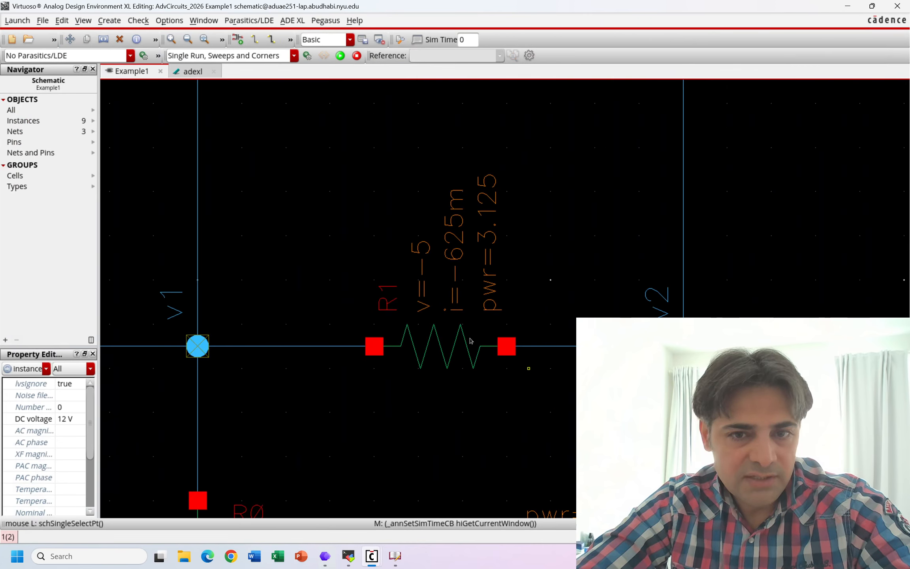
pyautogui.keyDown('ctrl'); pyautogui.scroll(-2, 492, 258); pyautogui.keyUp('ctrl')
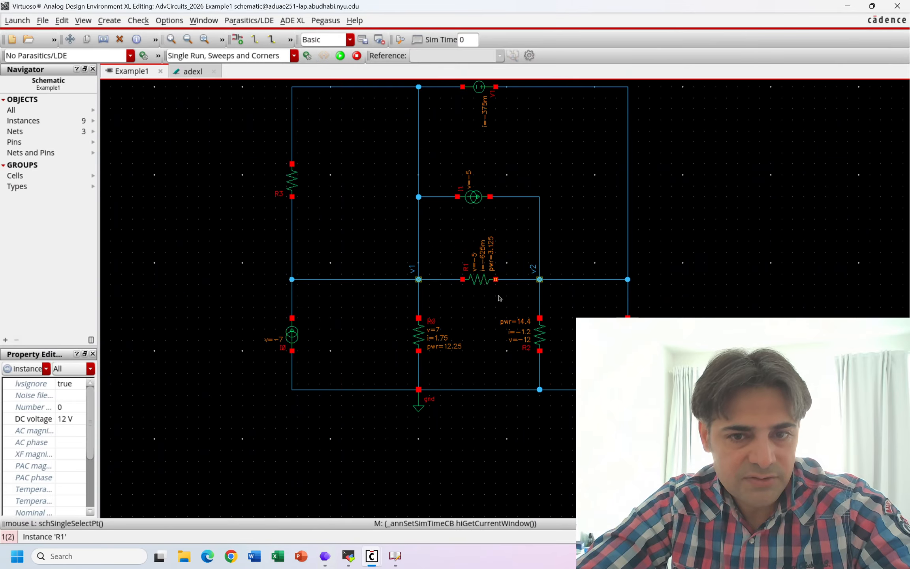
pyautogui.keyDown('ctrl'); pyautogui.scroll(1, 420, 364); pyautogui.keyUp('ctrl')
pyautogui.keyDown('ctrl'); pyautogui.scroll(2, 461, 343); pyautogui.keyUp('ctrl')
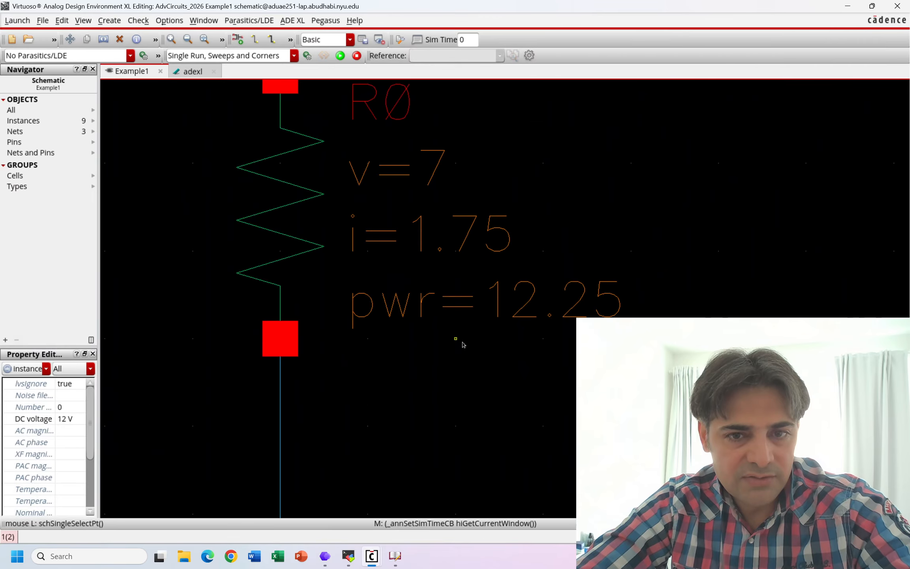
pyautogui.keyDown('ctrl'); pyautogui.scroll(-2, 493, 345); pyautogui.keyUp('ctrl')
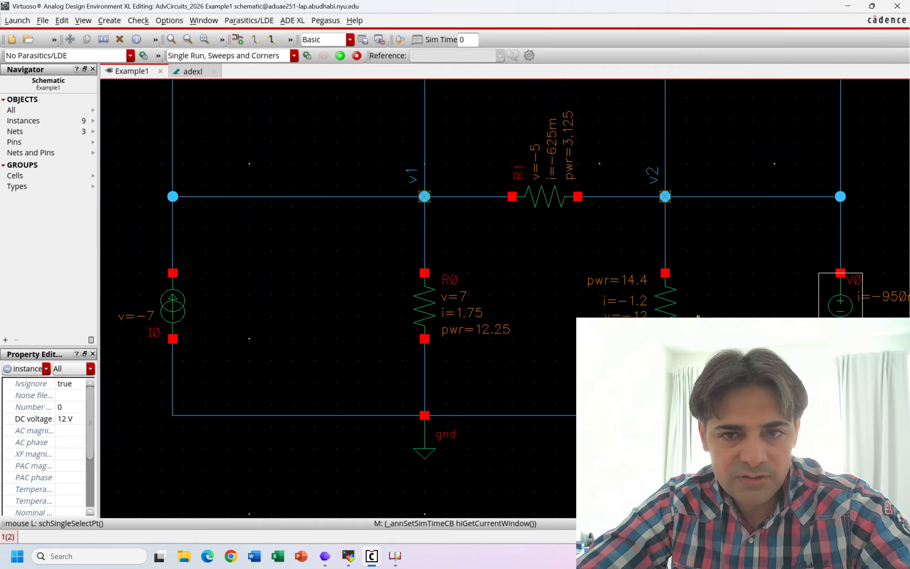
pyautogui.keyDown('ctrl'); pyautogui.scroll(1, 698, 316); pyautogui.keyUp('ctrl')
pyautogui.keyDown('ctrl'); pyautogui.scroll(-1, 415, 316); pyautogui.keyUp('ctrl')
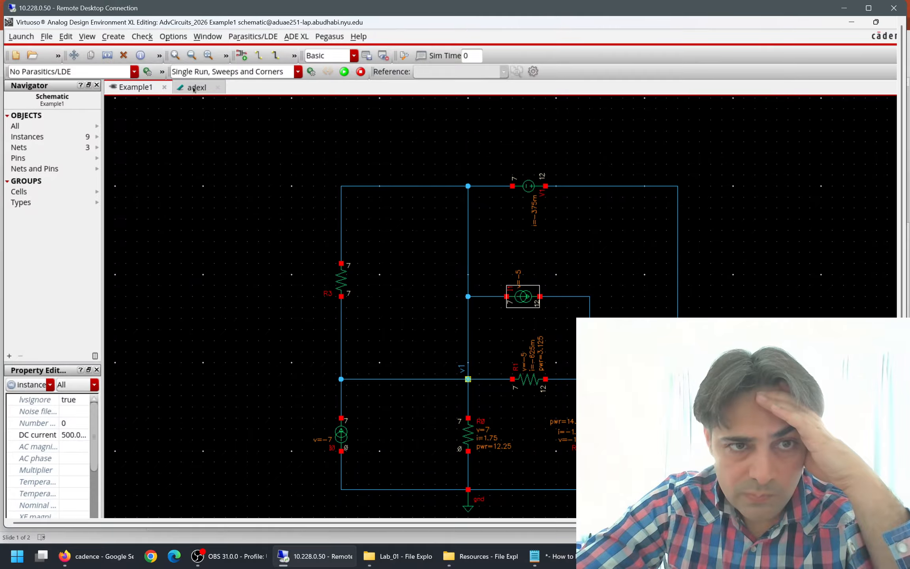
pyautogui.keyDown('shift'); pyautogui.hscroll(-1, 218, 132); pyautogui.keyUp('shift')
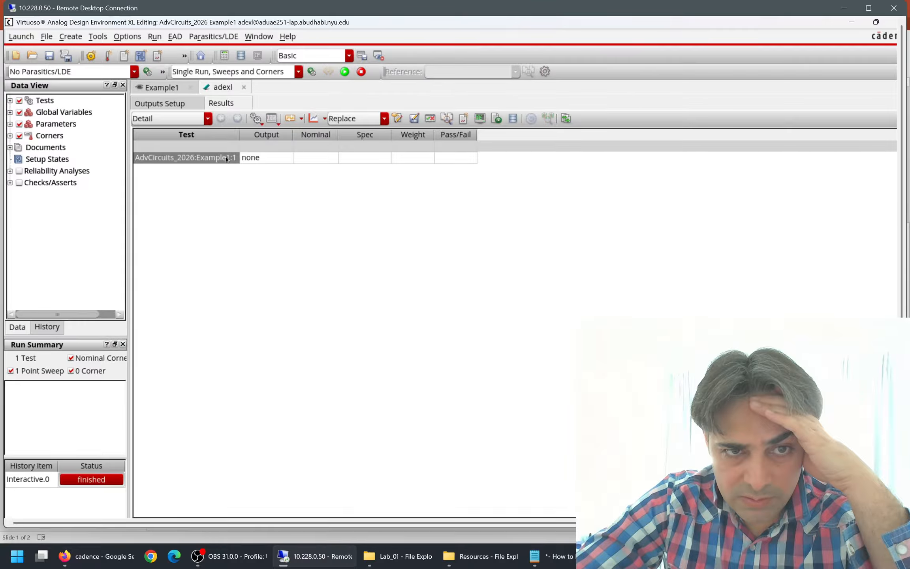
# - Annotate the schematic with the DC node voltages from the test results and inspect them around nodes v1 and v2
pyautogui.rightClick(183, 157)
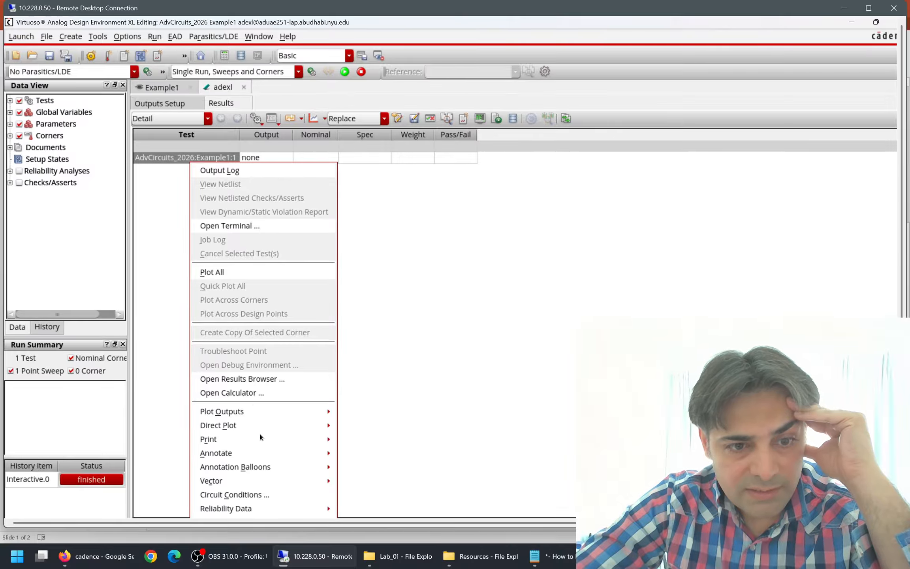
pyautogui.moveTo(275, 452)
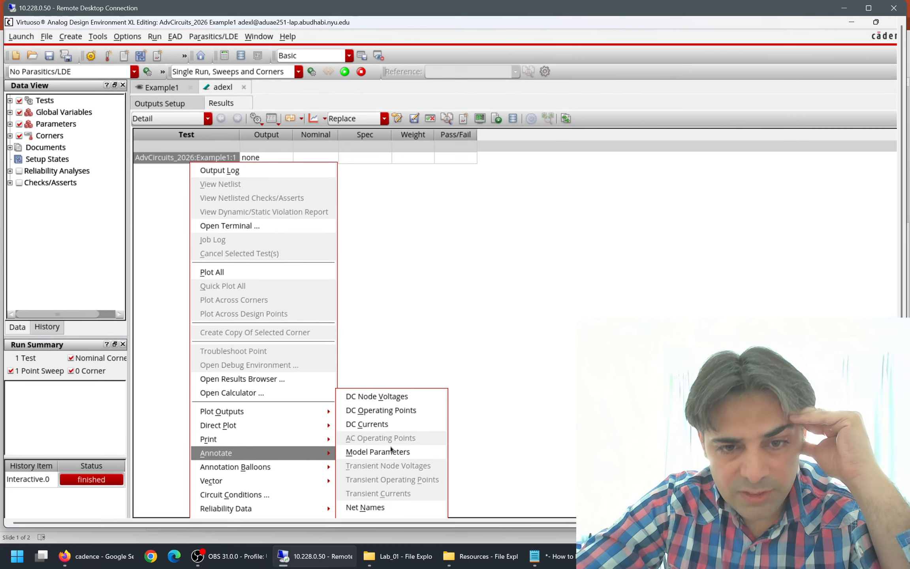
pyautogui.click(420, 397)
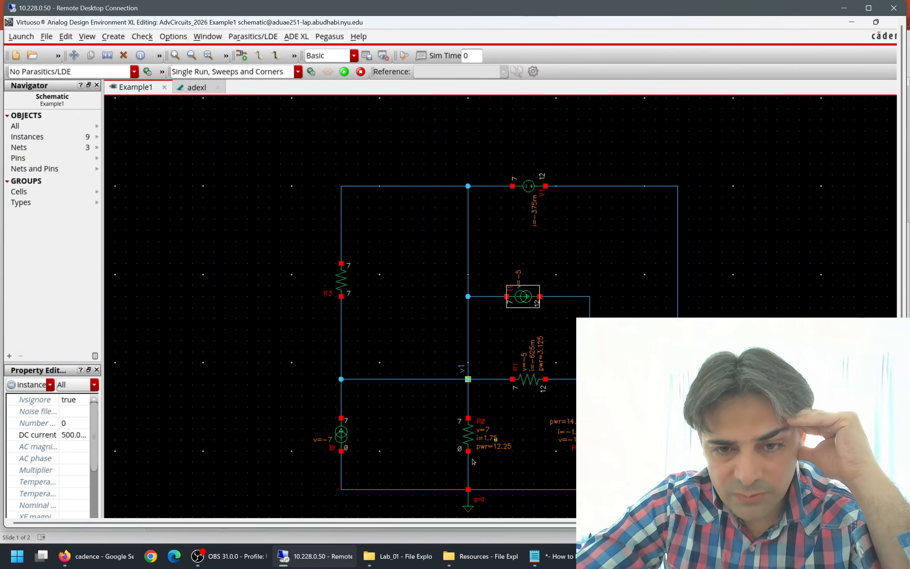
pyautogui.scroll(2, 472, 454)
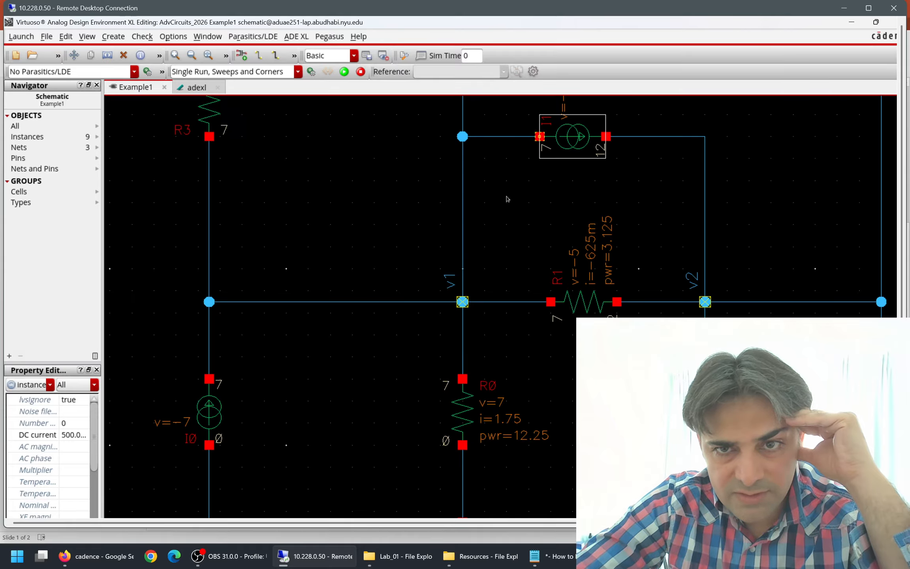
pyautogui.scroll(2, 507, 196)
pyautogui.scroll(-2, 508, 203)
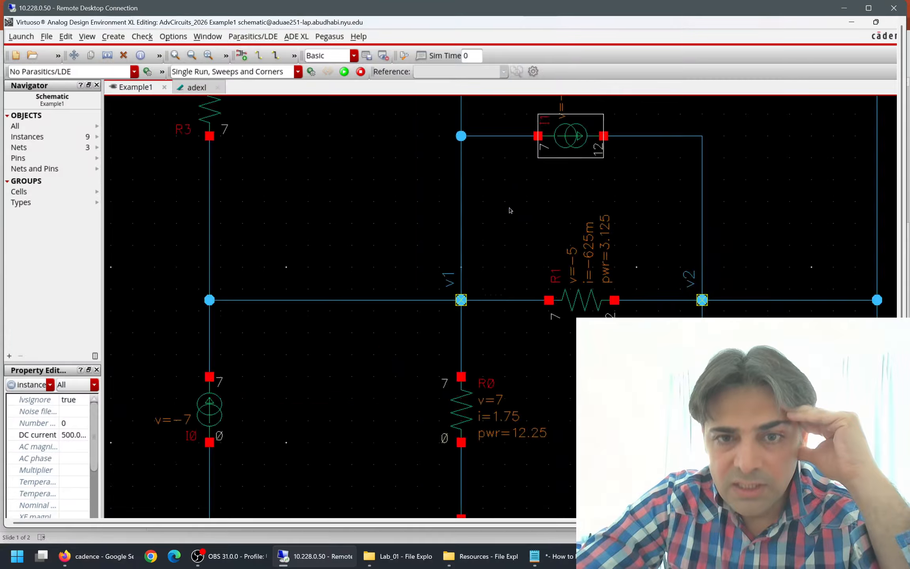
# - Compare the annotated voltages and resistor powers in the schematic with the Figure 4.53 answers on the PowerPoint lecture slide
pyautogui.scroll(-2, 509, 210)
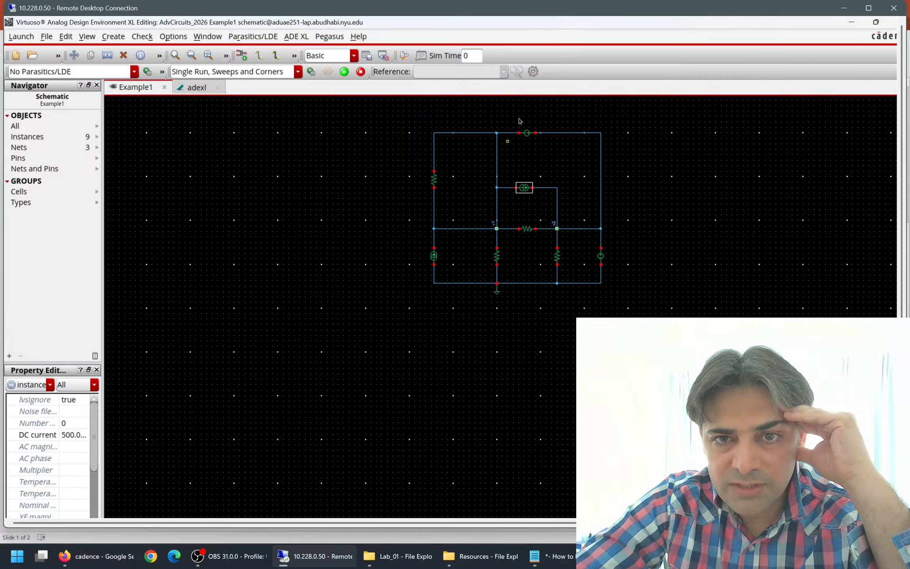
pyautogui.scroll(2, 518, 120)
pyautogui.scroll(-1, 587, 264)
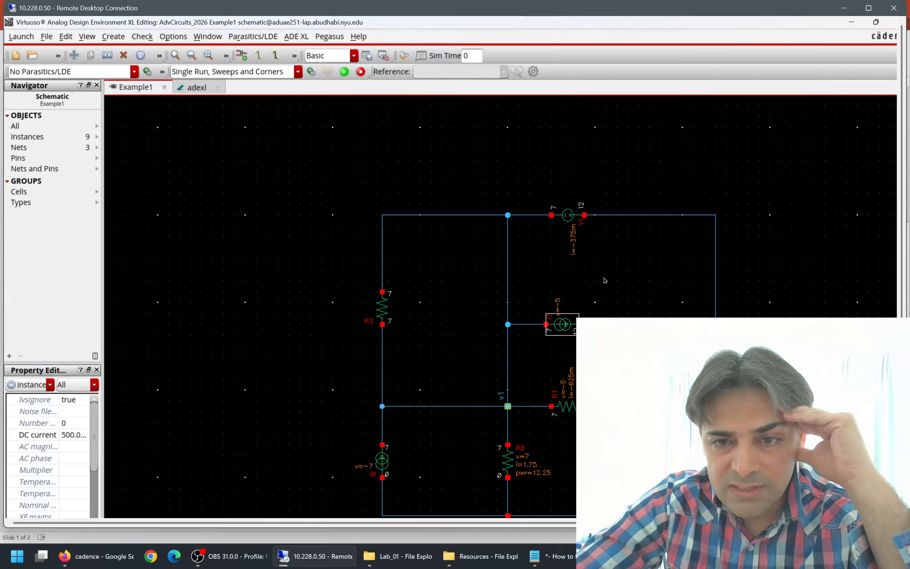
pyautogui.scroll(1, 645, 423)
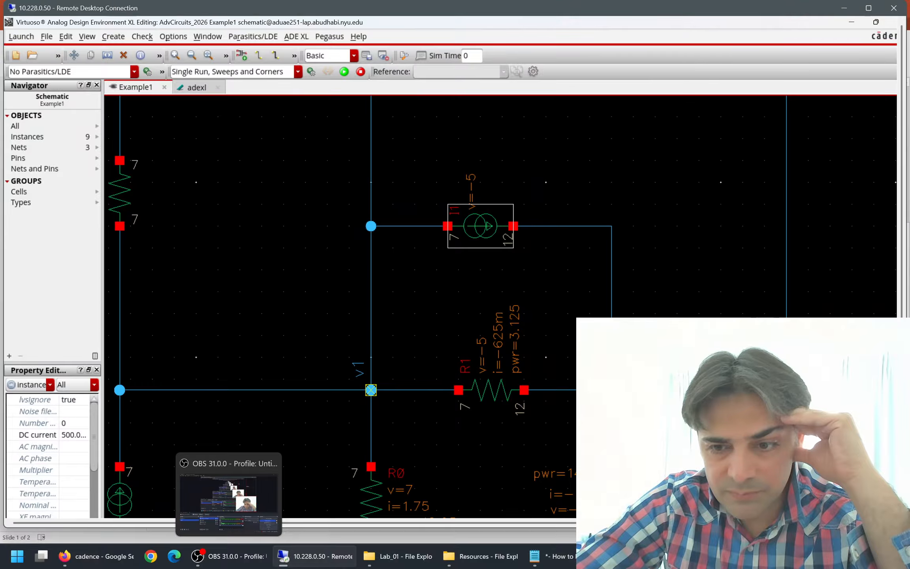
pyautogui.click(652, 557)
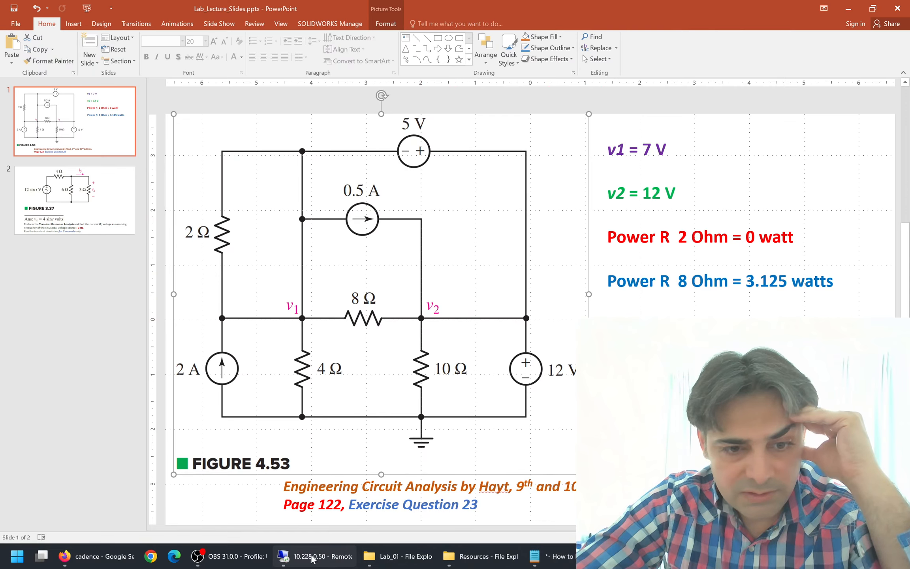
pyautogui.click(279, 557)
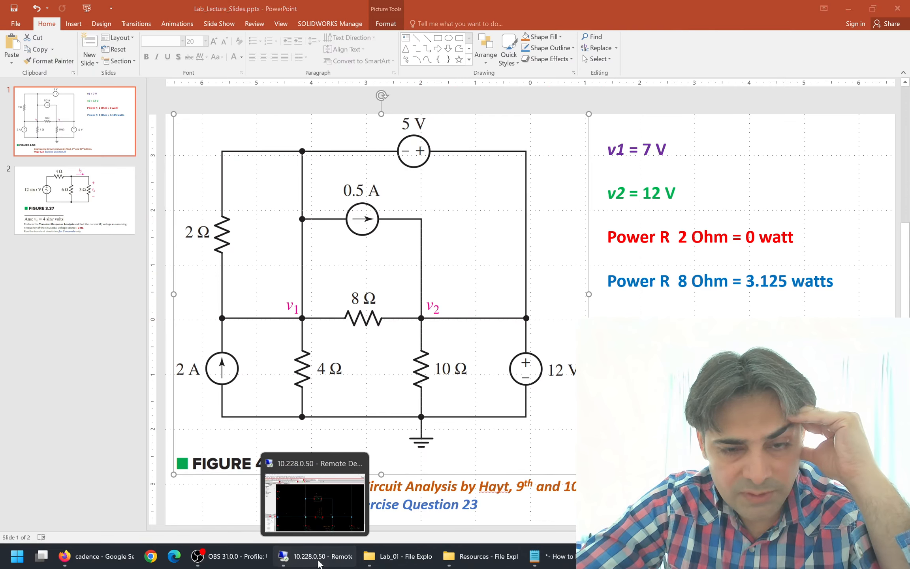
pyautogui.scroll(1, 553, 379)
pyautogui.scroll(-1, 510, 357)
pyautogui.scroll(-1, 490, 280)
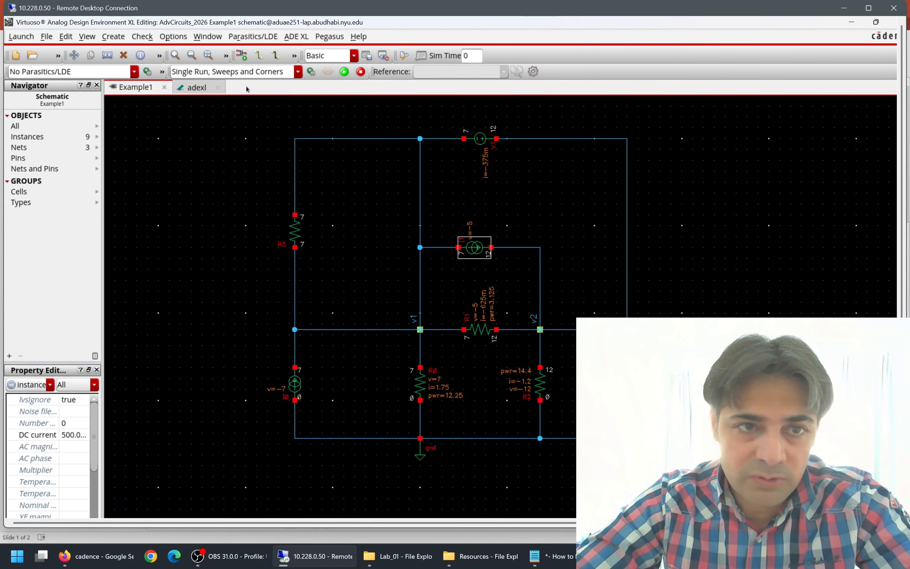
# - Annotate the Example1 schematic with the DC operating points from the adexl test results again
pyautogui.click(184, 87)
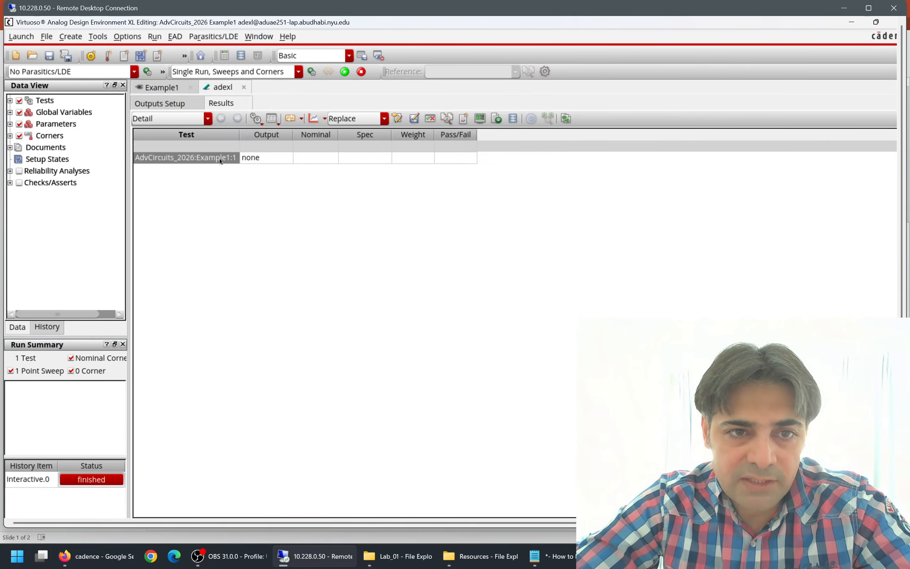
pyautogui.rightClick(242, 170)
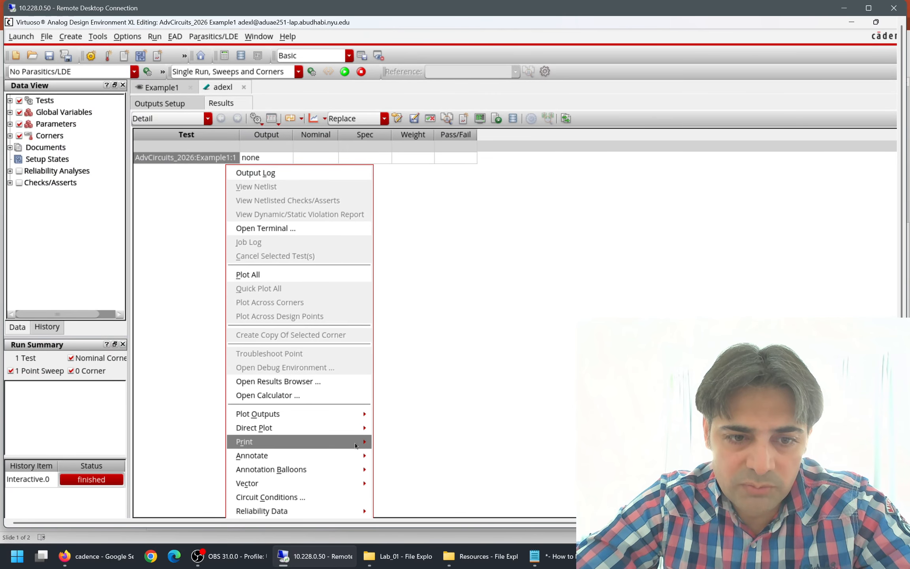
pyautogui.moveTo(358, 443)
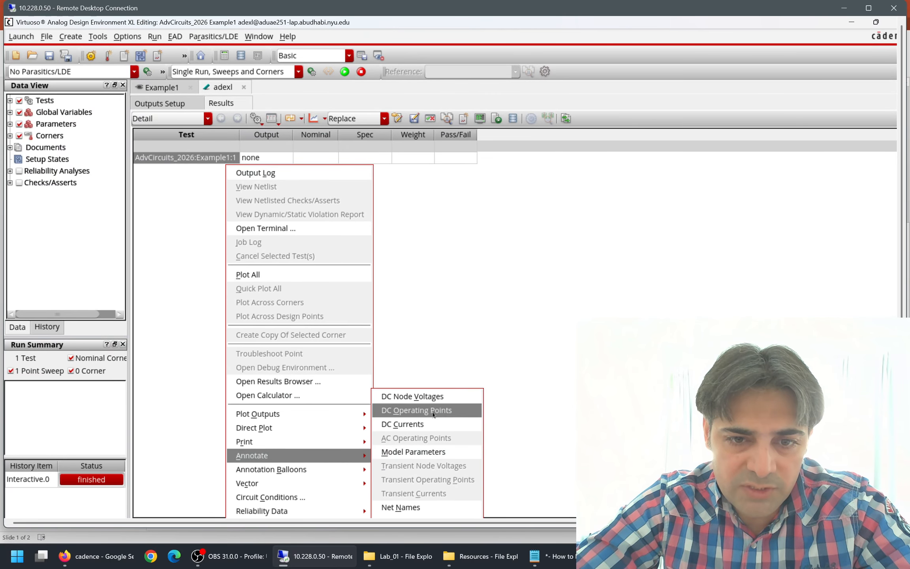
pyautogui.click(439, 410)
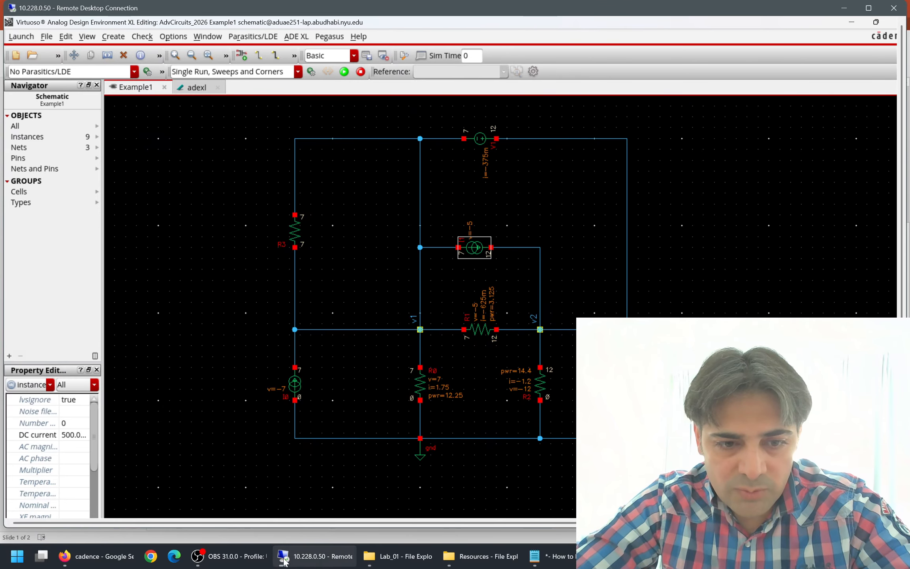
# - Check the annotated power of resistor R1 and the node voltages at both ends of R3 against the expected values on the PowerPoint slide
pyautogui.click(336, 557)
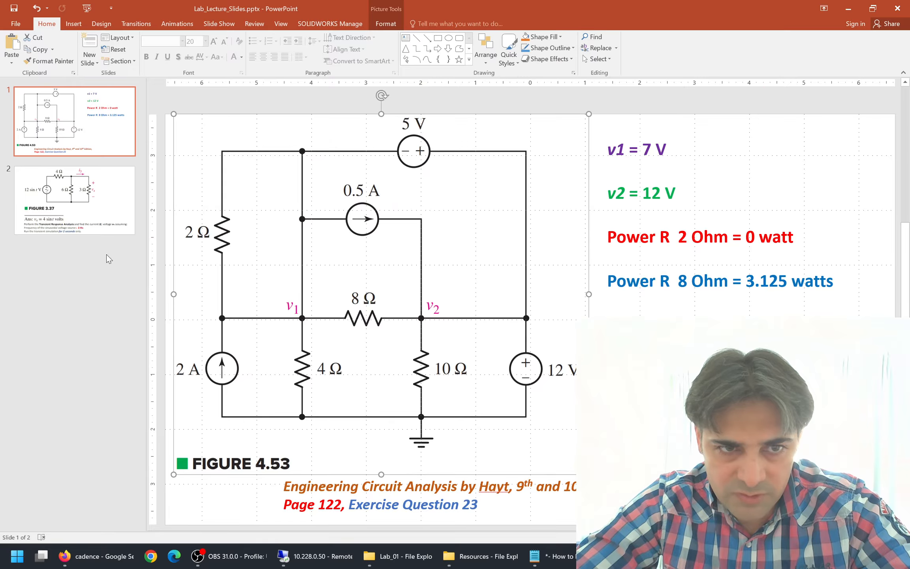
pyautogui.click(316, 556)
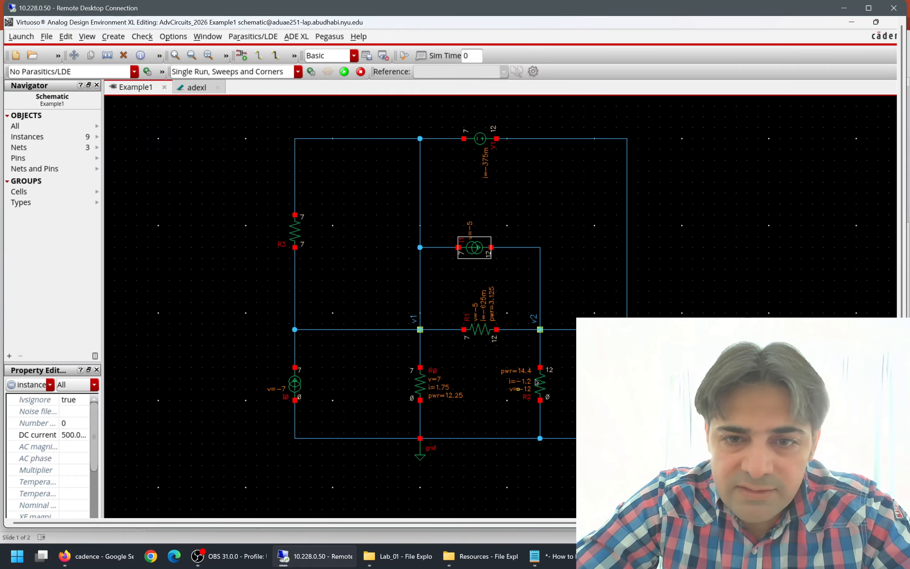
pyautogui.keyDown('ctrl'); pyautogui.scroll(1, 489, 328); pyautogui.keyUp('ctrl')
pyautogui.keyDown('ctrl'); pyautogui.scroll(1, 524, 332); pyautogui.keyUp('ctrl')
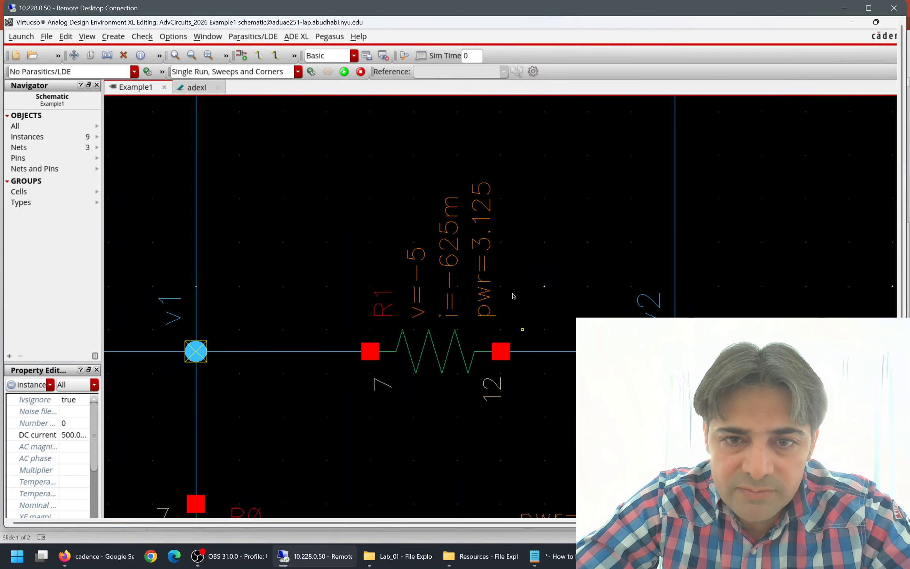
pyautogui.keyDown('ctrl'); pyautogui.scroll(1, 489, 224); pyautogui.keyUp('ctrl')
pyautogui.keyDown('ctrl'); pyautogui.scroll(-1, 489, 225); pyautogui.keyUp('ctrl')
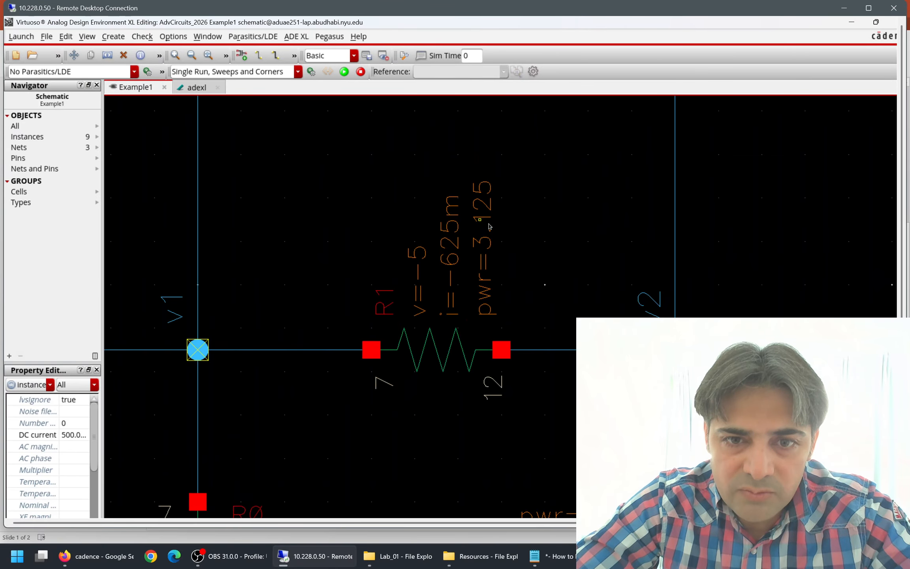
pyautogui.keyDown('ctrl'); pyautogui.scroll(-2, 487, 227); pyautogui.keyUp('ctrl')
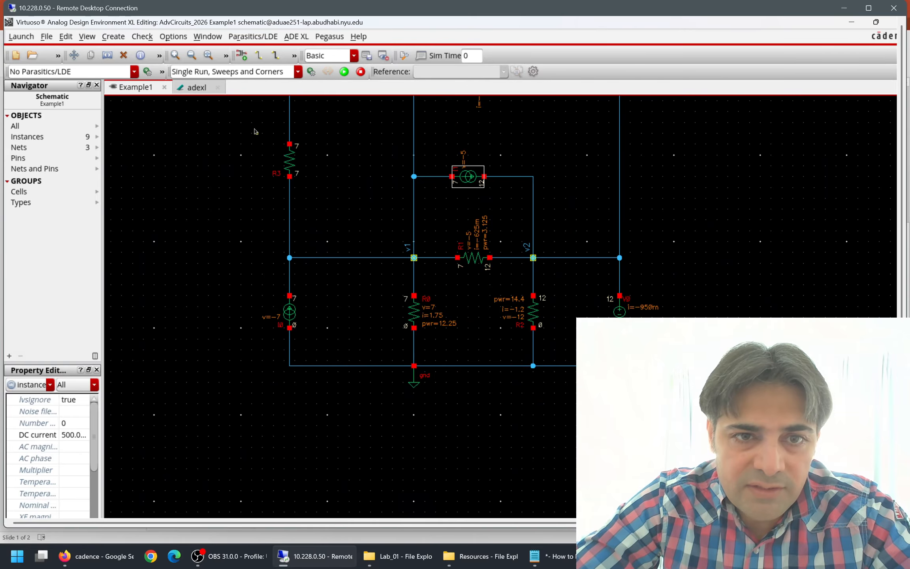
pyautogui.keyDown('ctrl'); pyautogui.scroll(1, 255, 130); pyautogui.keyUp('ctrl')
pyautogui.keyDown('ctrl'); pyautogui.scroll(1, 355, 184); pyautogui.keyUp('ctrl')
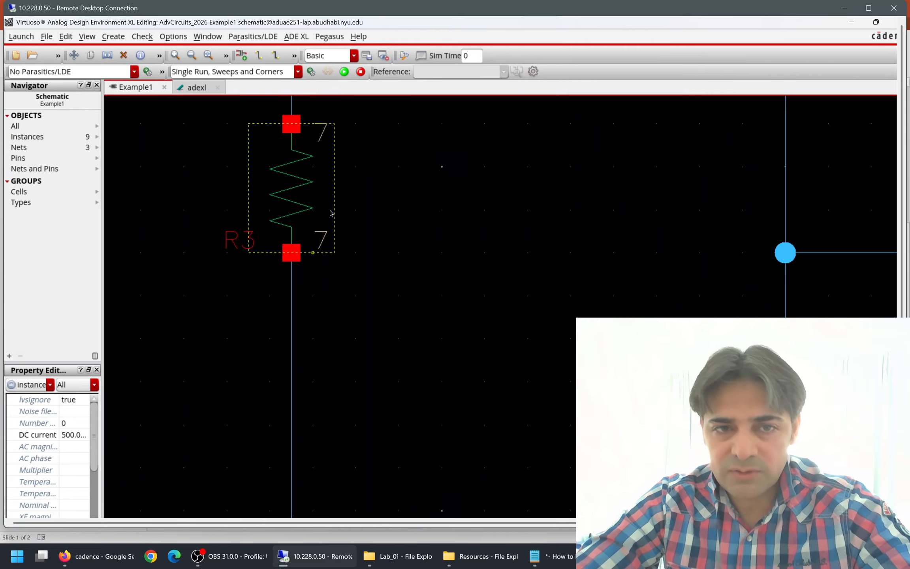
pyautogui.scroll(-1, 315, 281)
pyautogui.scroll(-1, 417, 226)
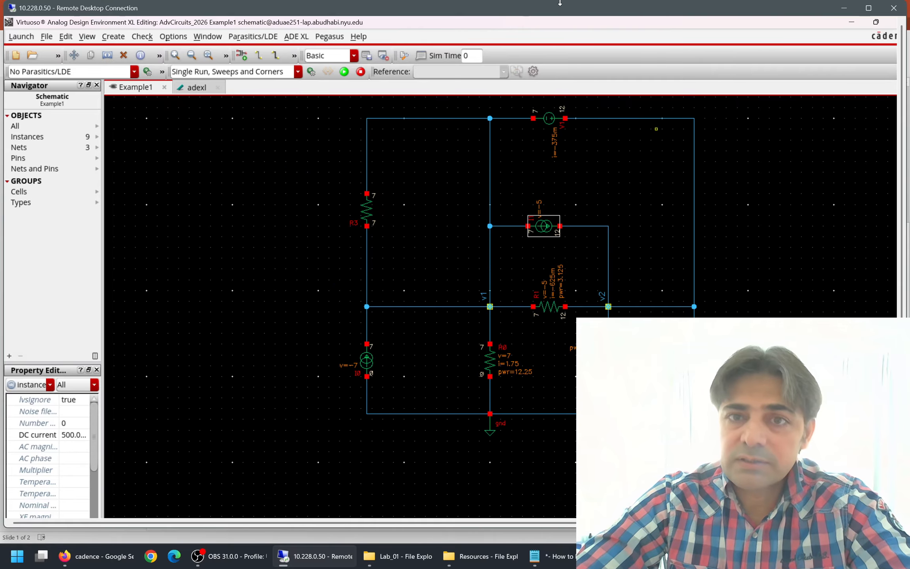
# - Start an image export of the schematic using a selected area around the whole annotated circuit, from about (-140, 190) to (630, -460)
pyautogui.click(869, 8)
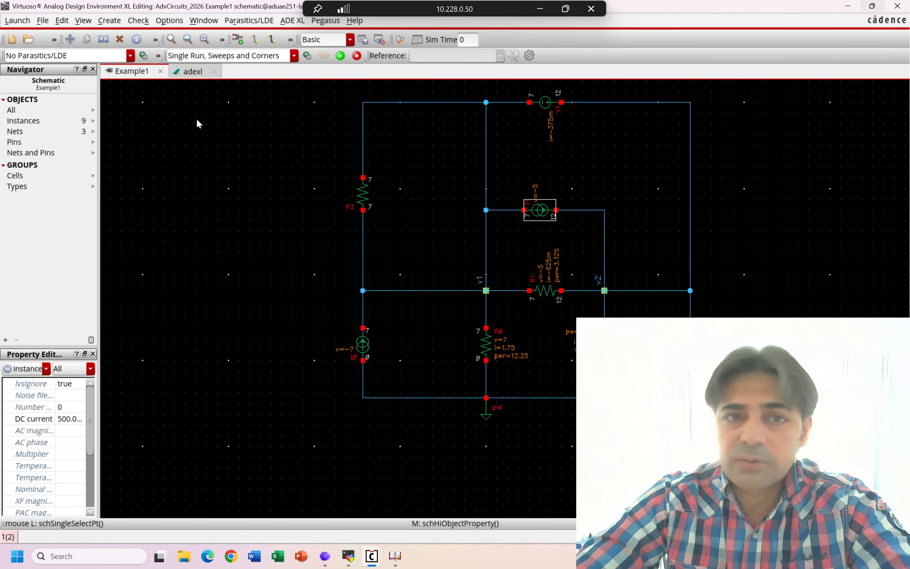
pyautogui.click(40, 20)
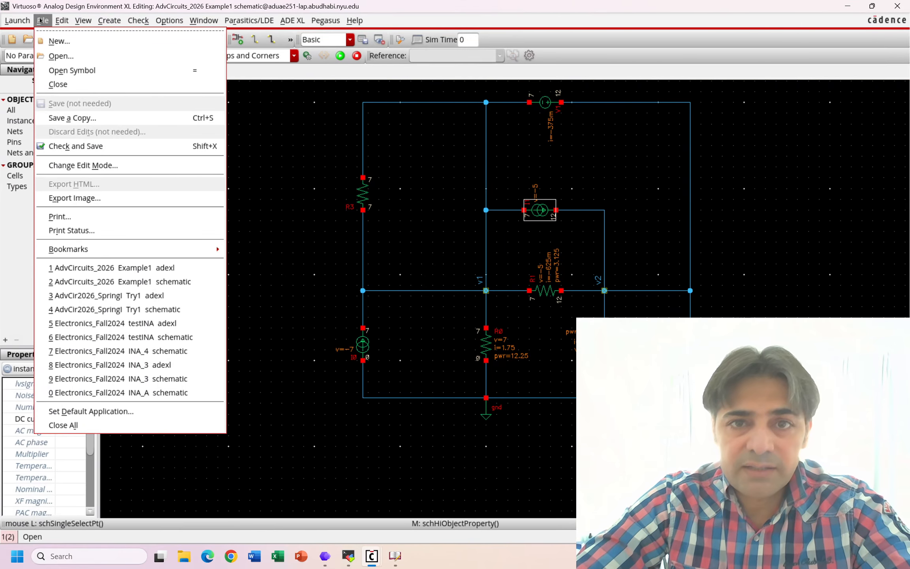
pyautogui.click(75, 198)
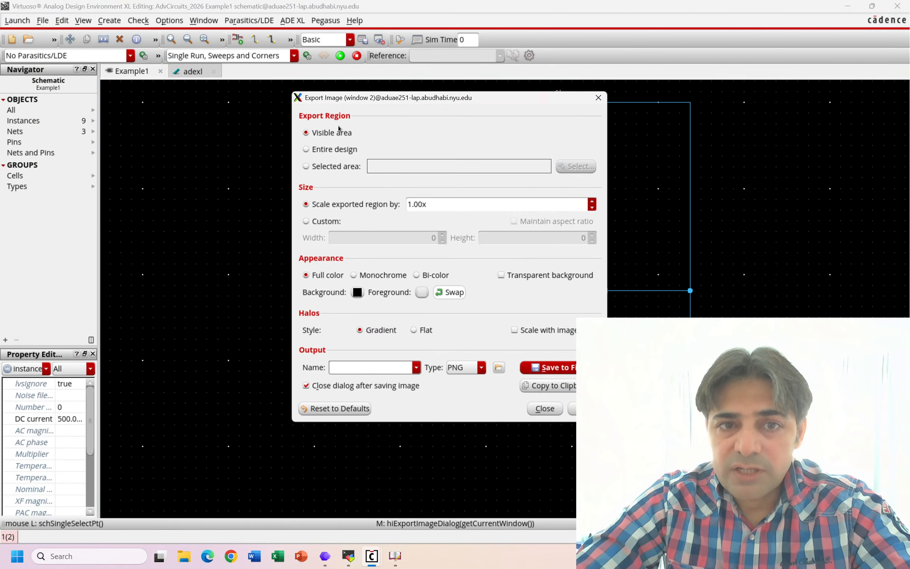
pyautogui.click(306, 166)
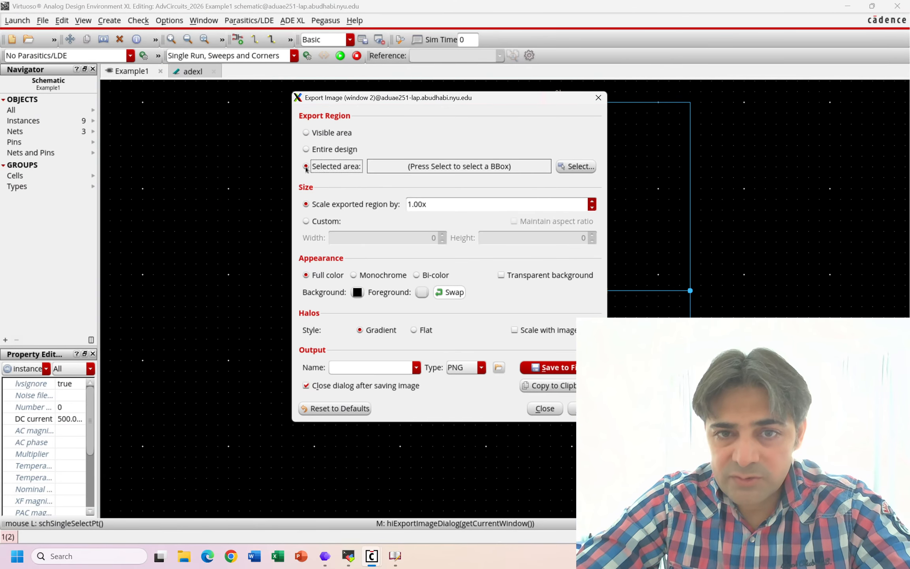
pyautogui.click(575, 166)
pyautogui.moveTo(542, 97); pyautogui.dragTo(109, 192)
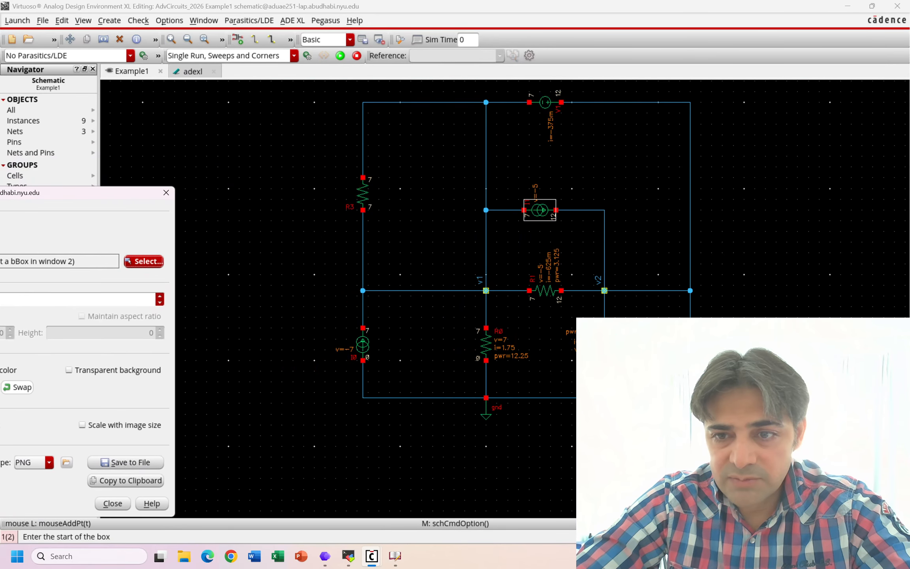
pyautogui.click(739, 436)
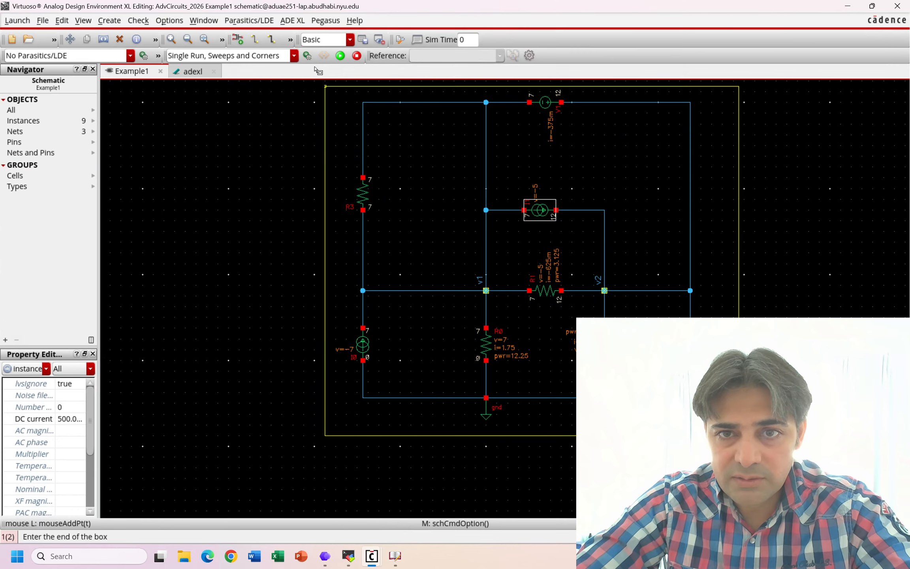
pyautogui.click(325, 86)
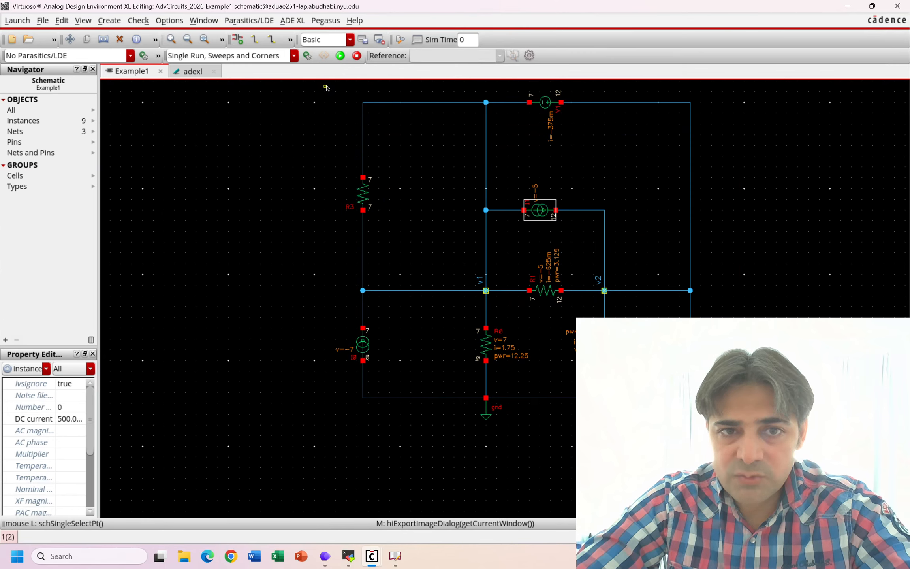
# - Bring the Export Image dialog back into full view and set the exported region's scale to 4.00x
pyautogui.click(395, 556)
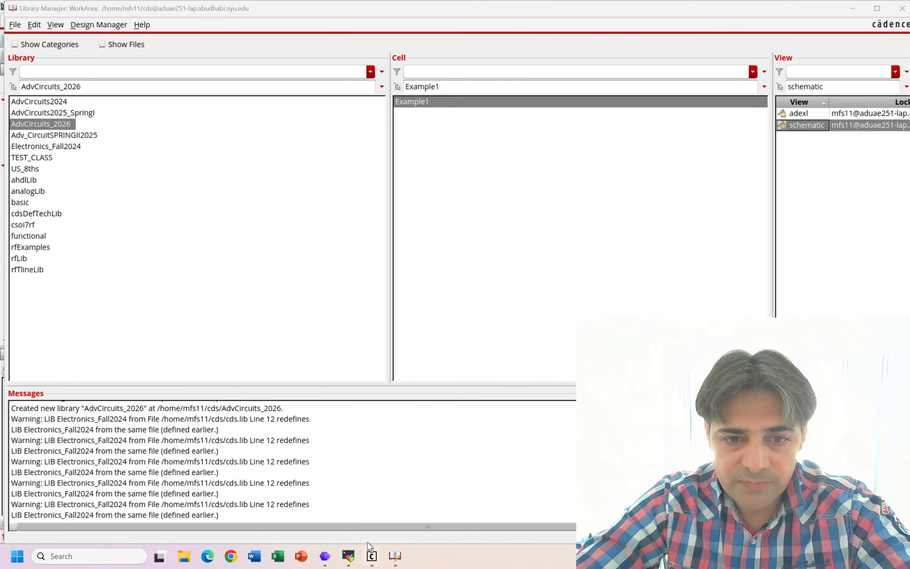
pyautogui.moveTo(372, 556)
pyautogui.click(419, 508)
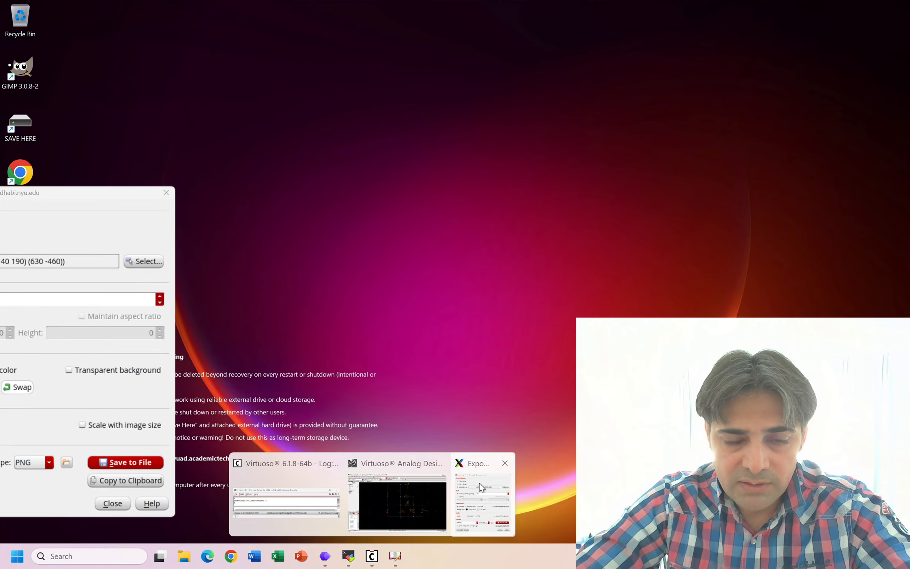
pyautogui.click(479, 483)
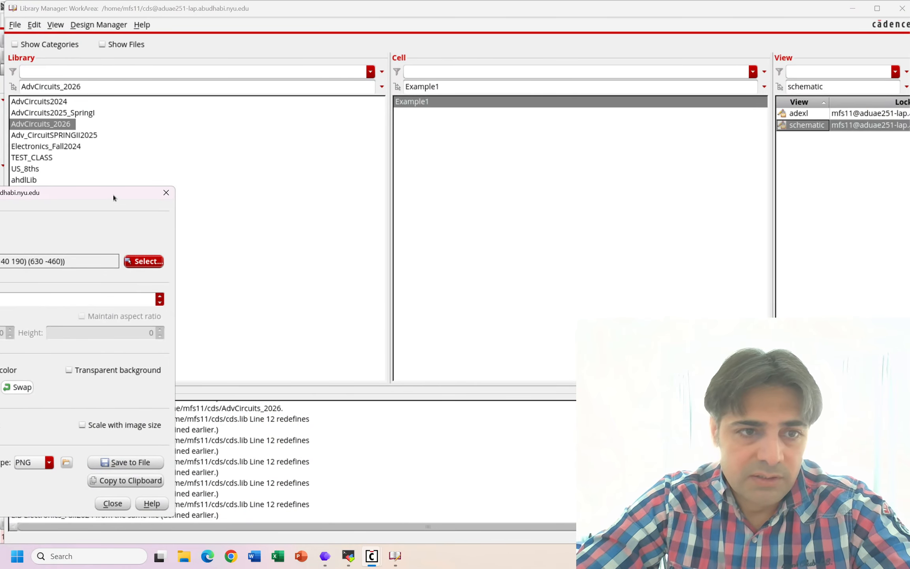
pyautogui.moveTo(114, 197); pyautogui.dragTo(499, 114)
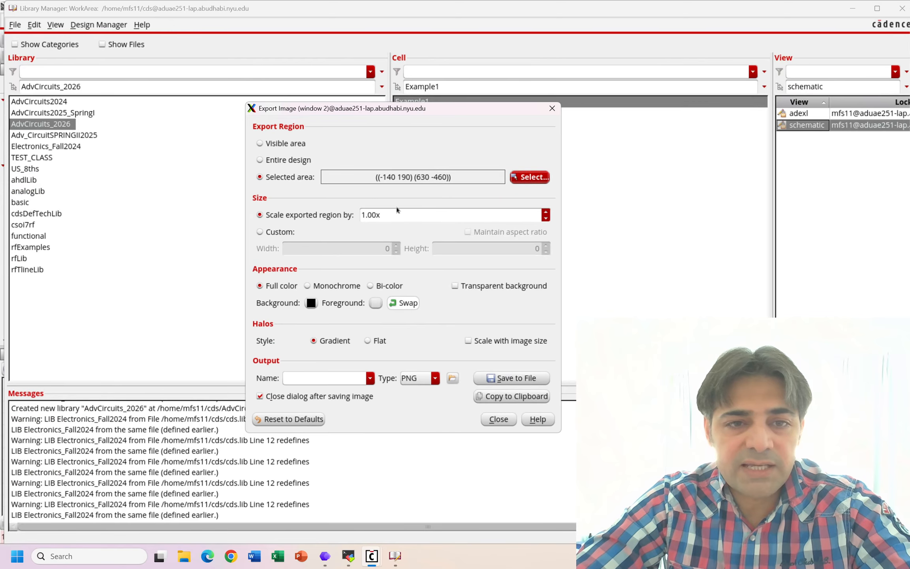
pyautogui.click(547, 213)
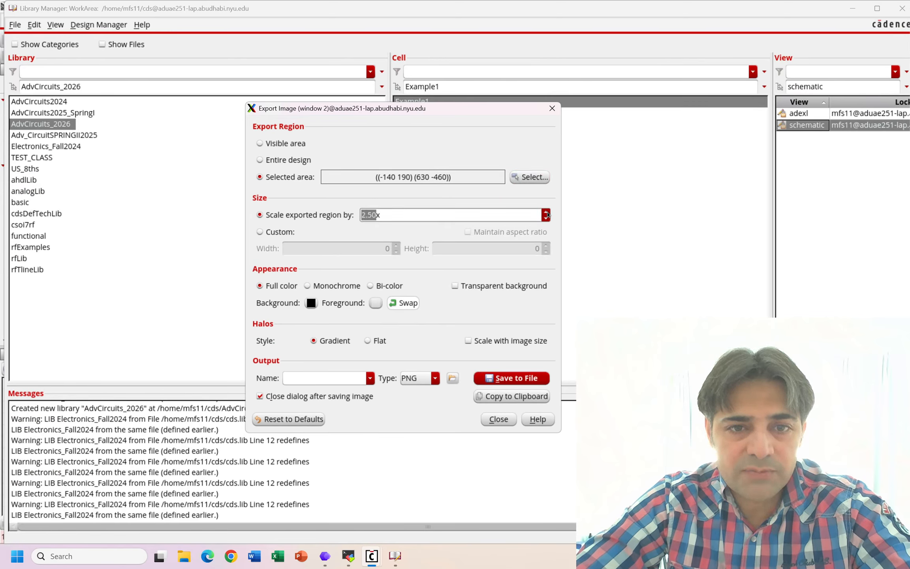
pyautogui.click(547, 212)
pyautogui.click(547, 212)
pyautogui.click(546, 212)
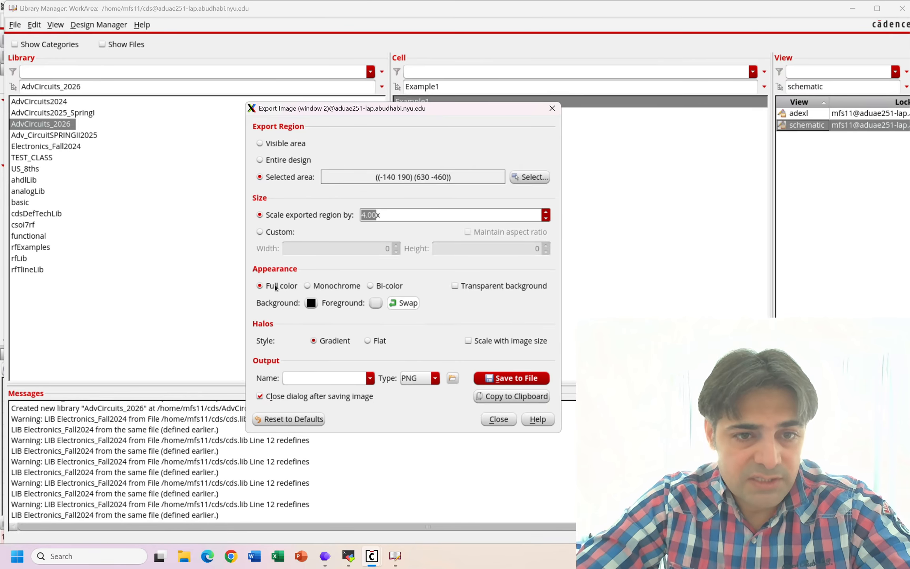
# - Set the exported image's background colour to white (#ffffff)
pyautogui.click(311, 303)
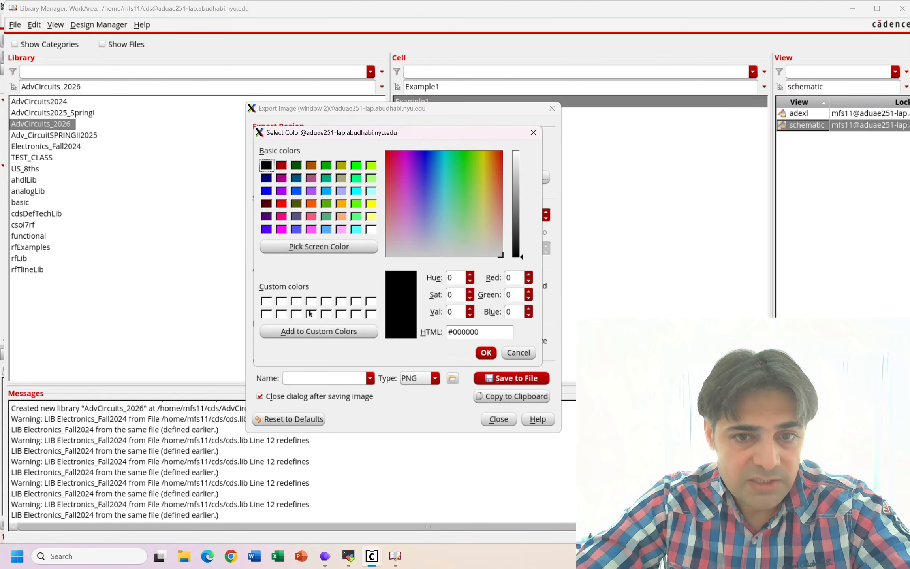
pyautogui.click(371, 316)
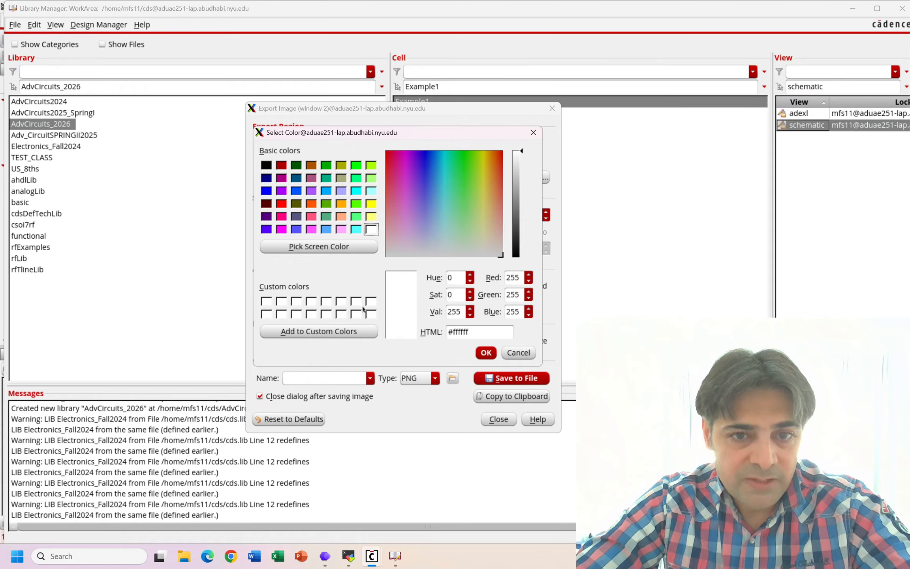
pyautogui.click(477, 251)
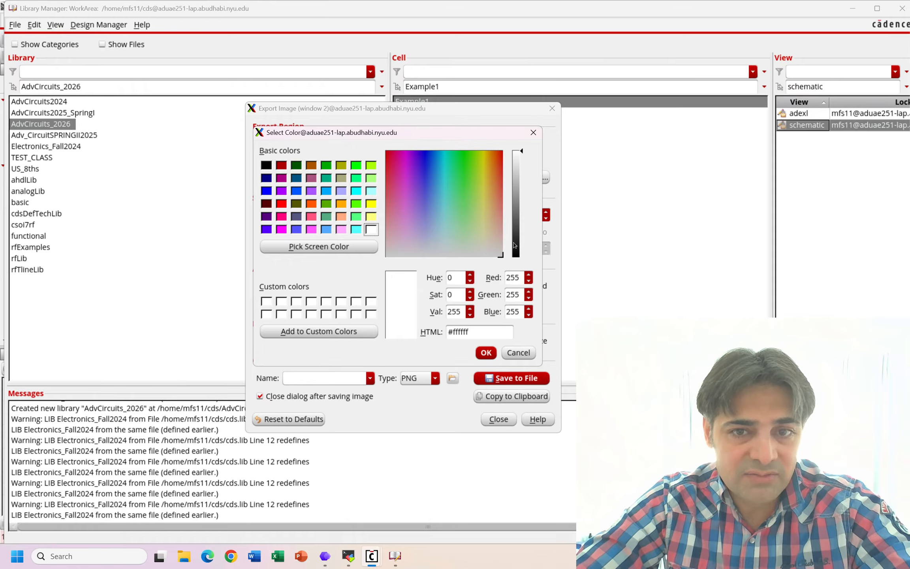
pyautogui.moveTo(478, 245); pyautogui.dragTo(442, 253)
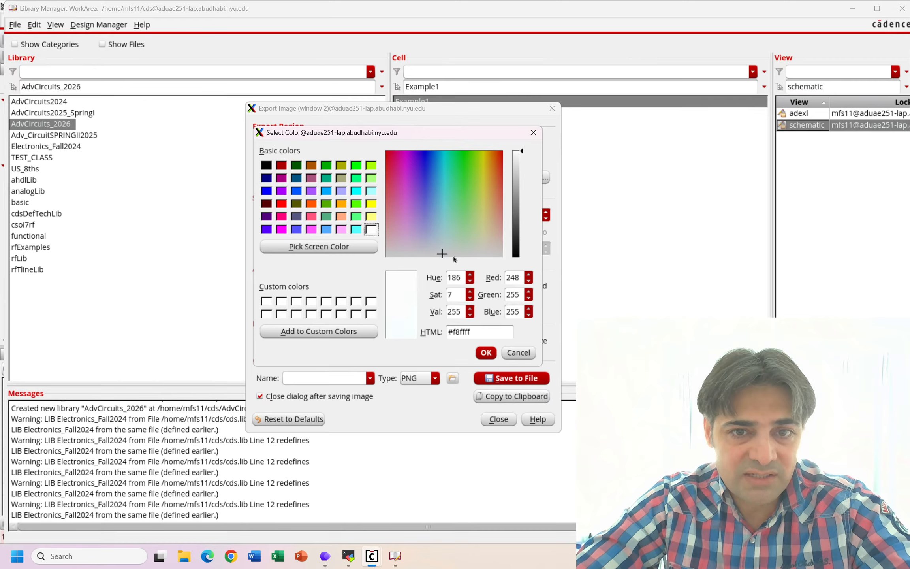
pyautogui.click(522, 161)
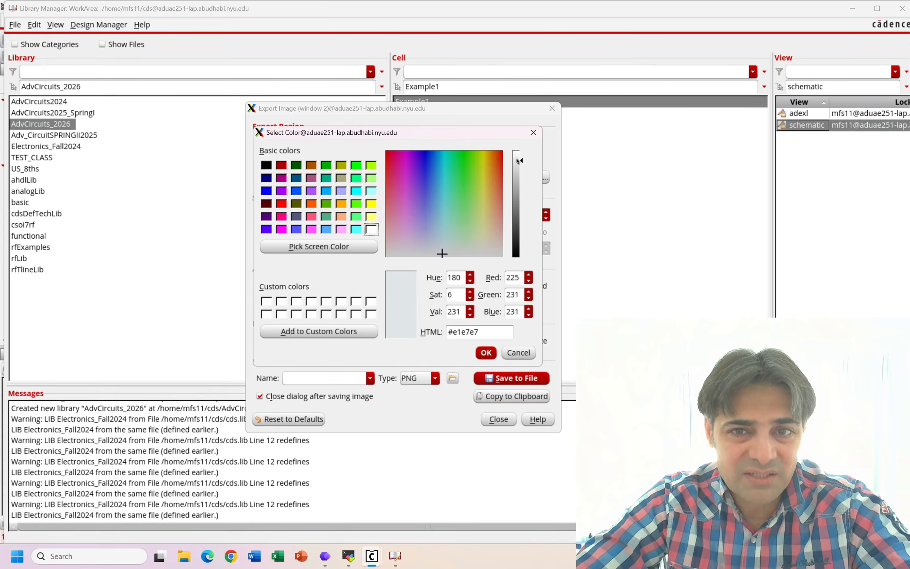
pyautogui.click(516, 153)
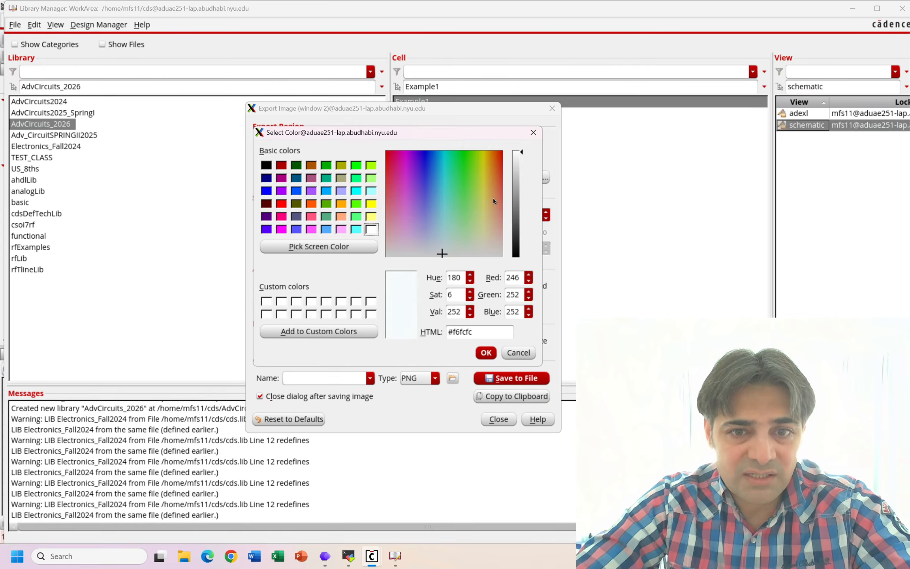
pyautogui.click(342, 316)
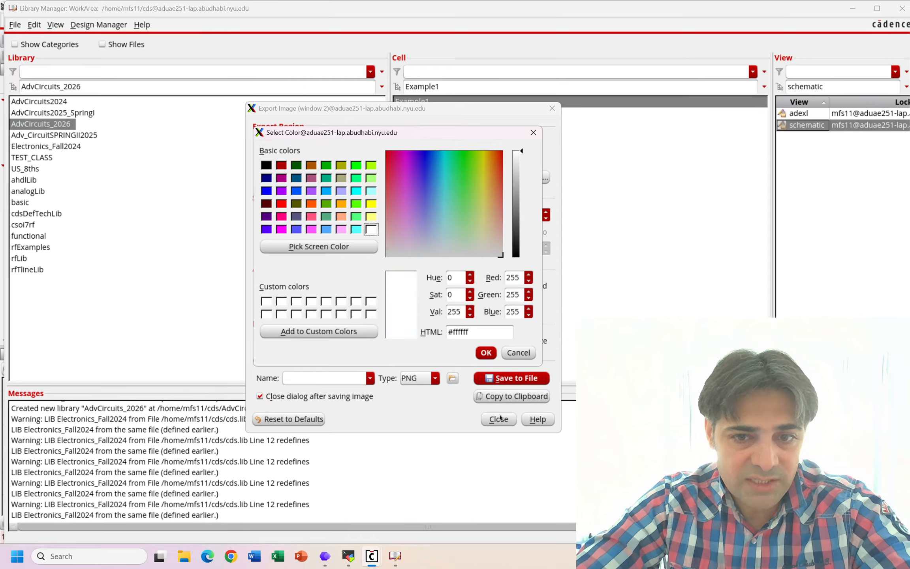
pyautogui.click(484, 352)
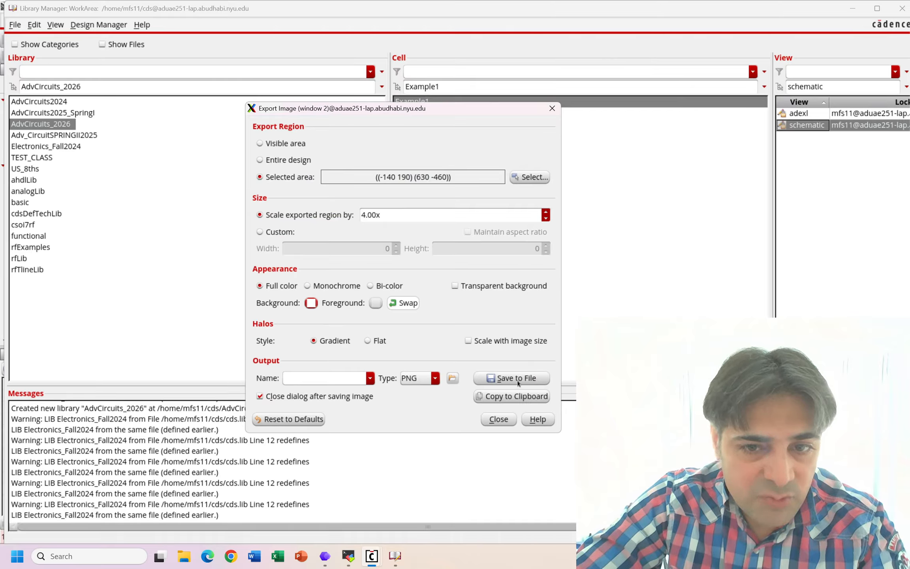
# - Switch to MobaXterm and change the remote file browser's path from the cds folder to the home directory
pyautogui.click(349, 556)
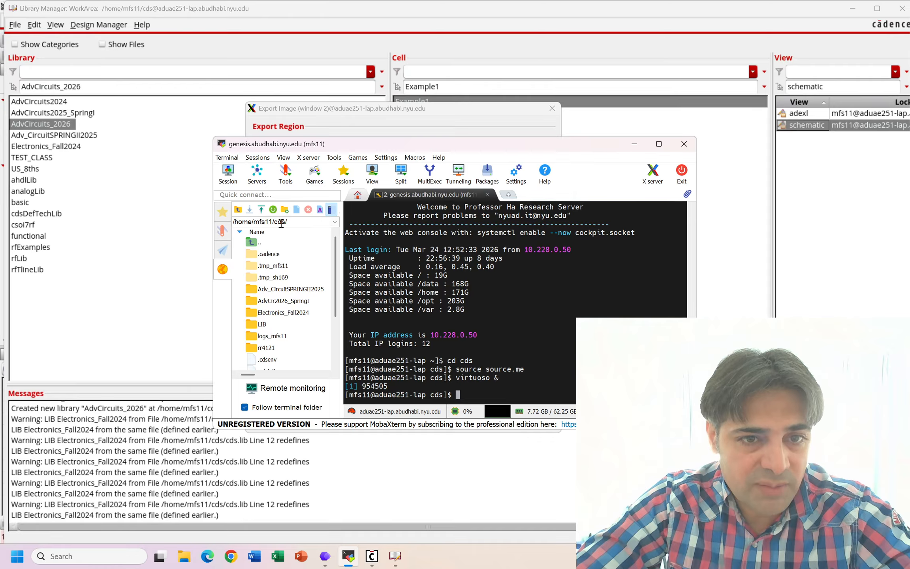
pyautogui.click(297, 224)
pyautogui.click(297, 225)
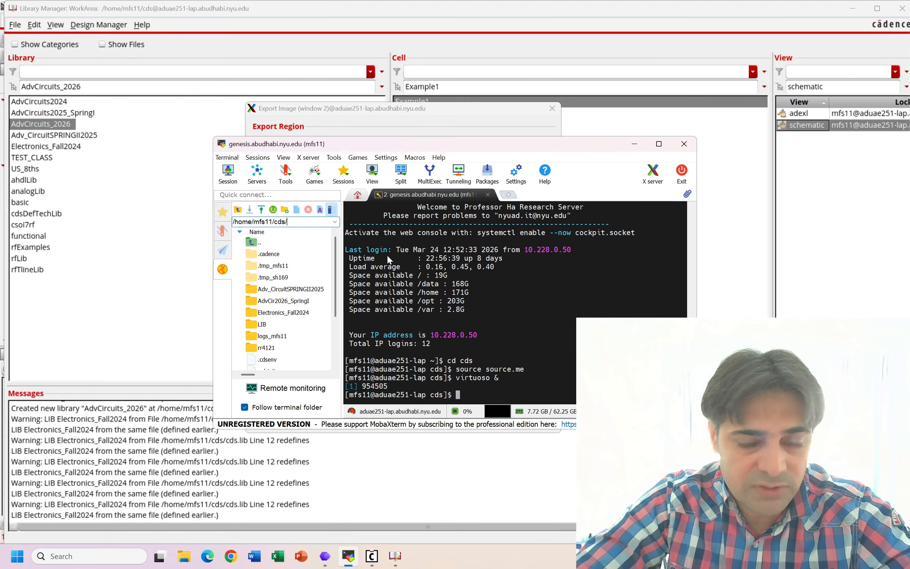
pyautogui.press('BackSpace')
pyautogui.press('BackSpace')
pyautogui.press('BackSpace')
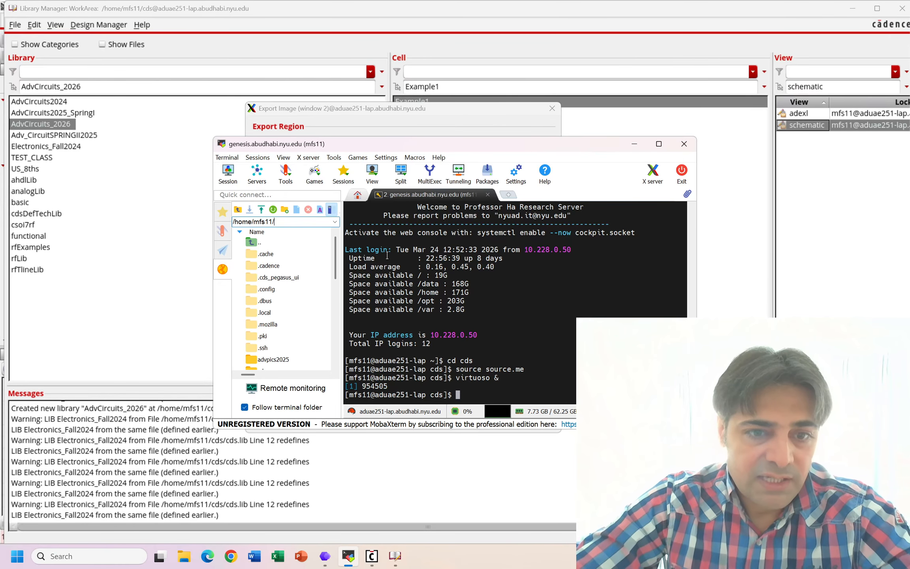
# - Create a directory named AdvCircuits2026_Pics in the home directory, and return to the Export Image dialog
pyautogui.click(283, 210)
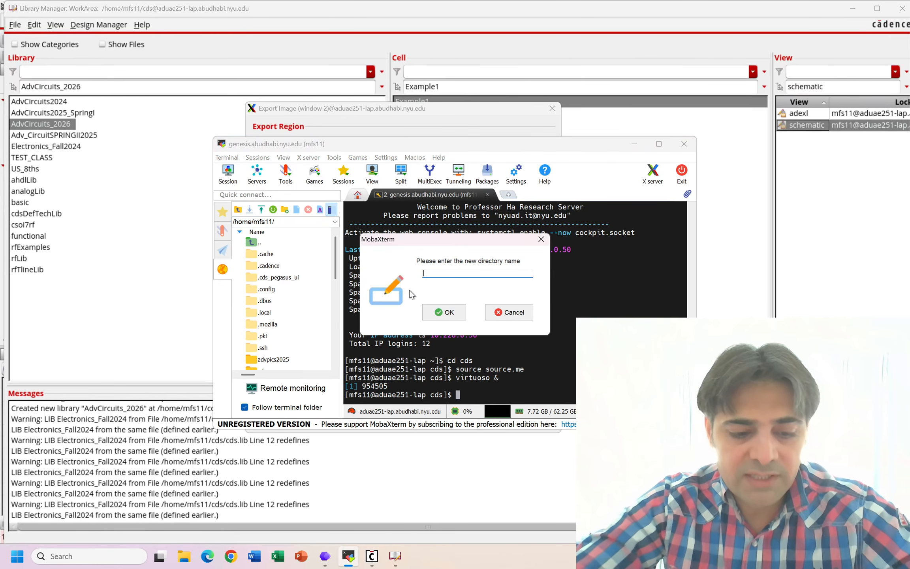
pyautogui.write('AdvCircuits2026_Pics')
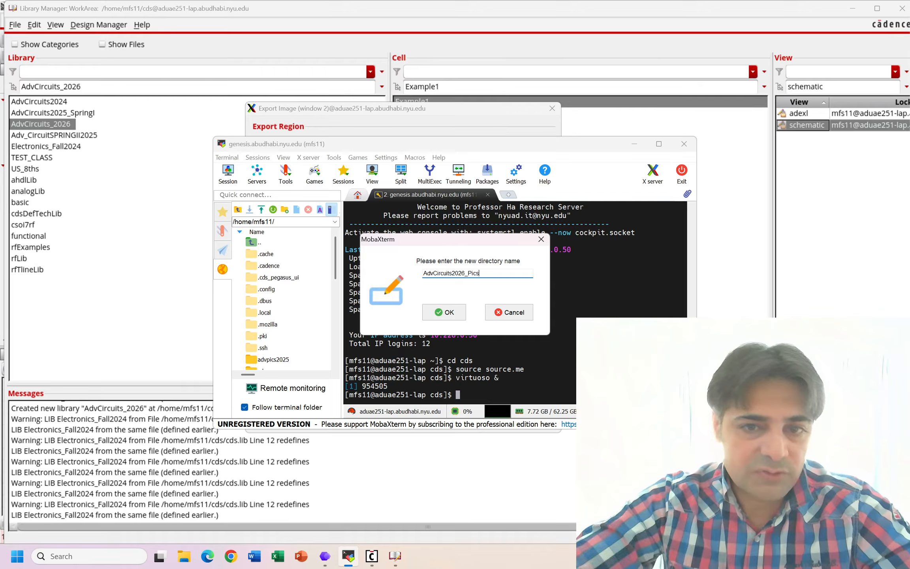
pyautogui.click(458, 313)
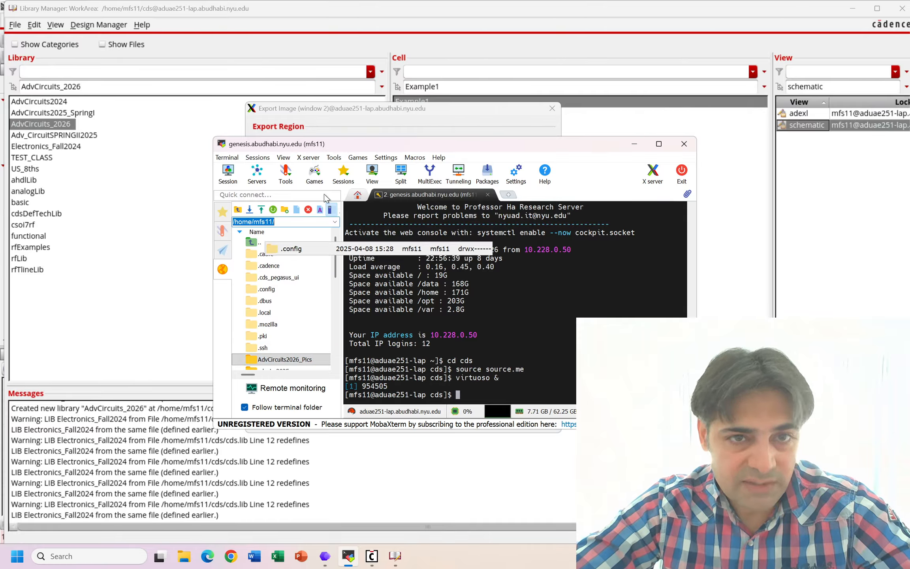
pyautogui.click(411, 111)
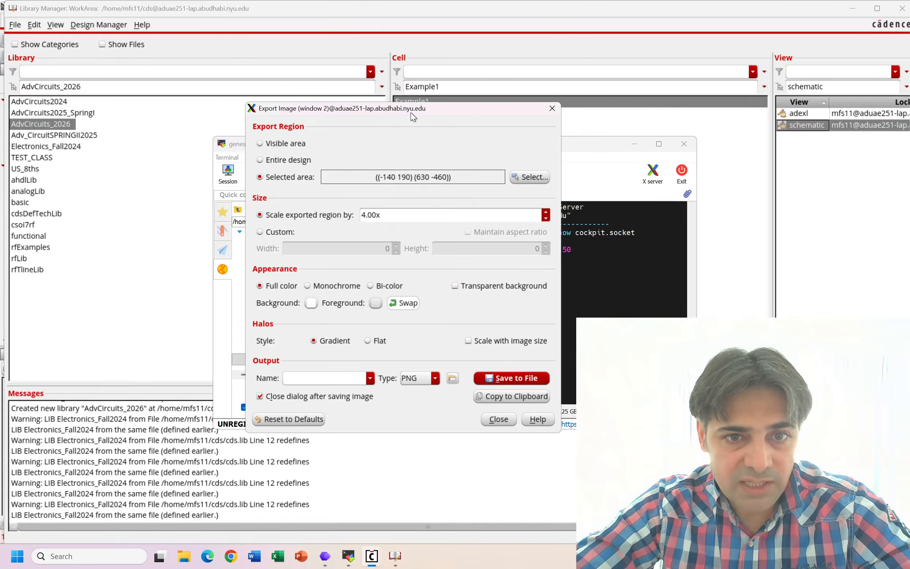
pyautogui.click(452, 379)
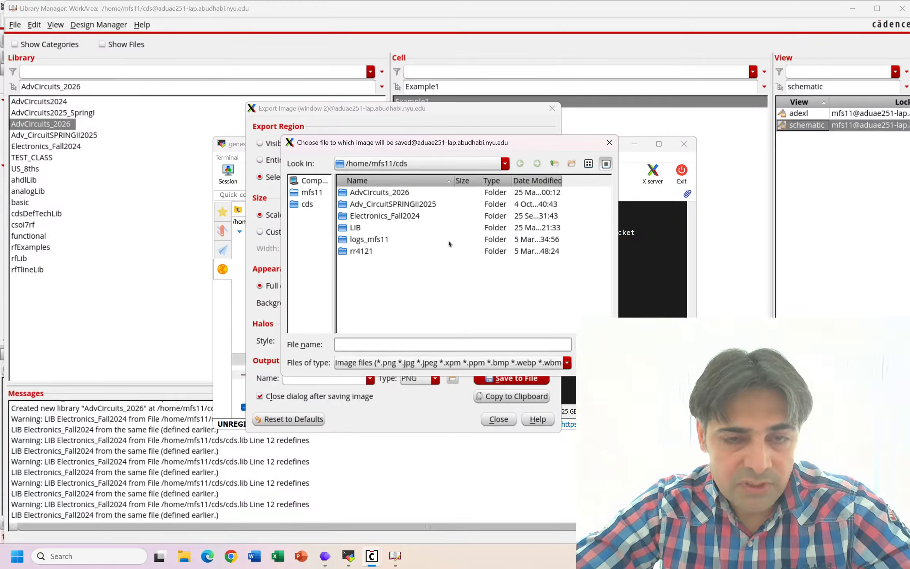
pyautogui.click(312, 193)
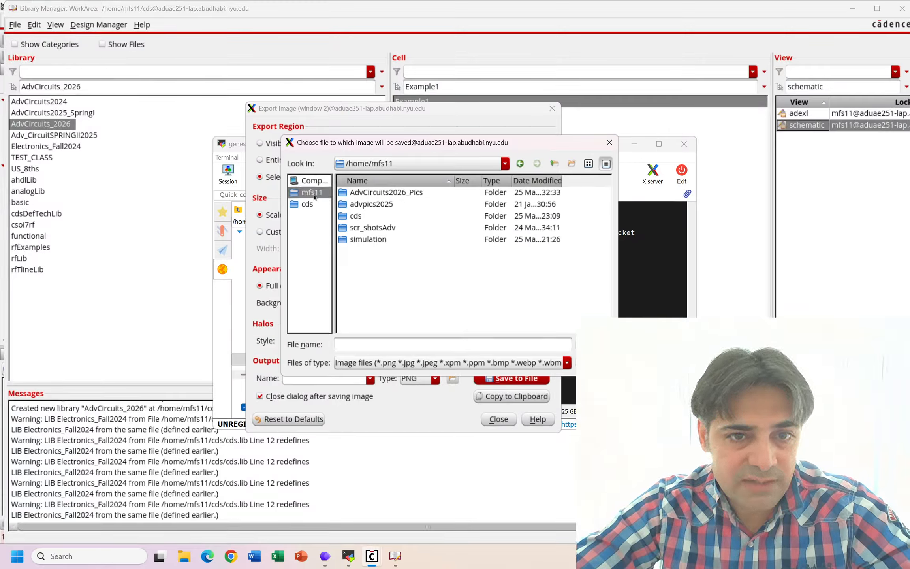
pyautogui.click(399, 196)
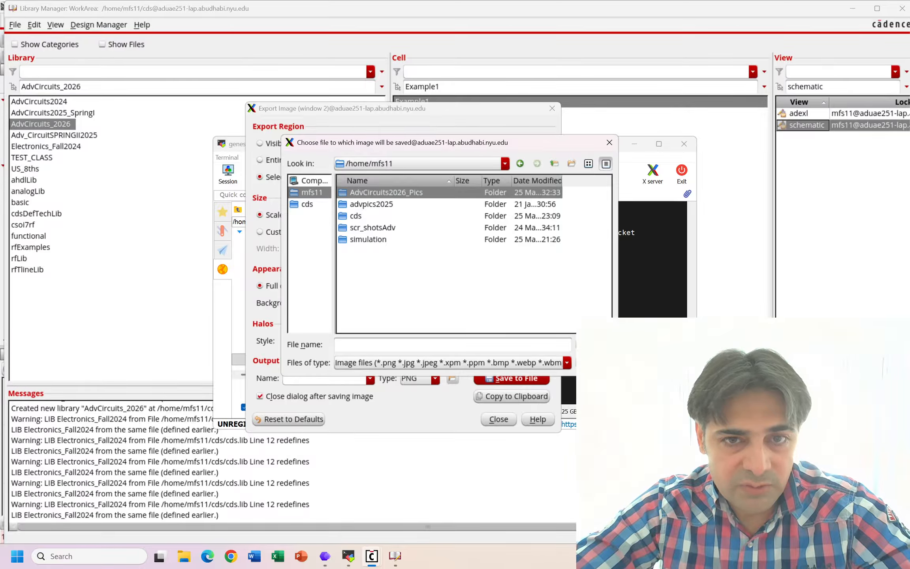
pyautogui.press('Return')
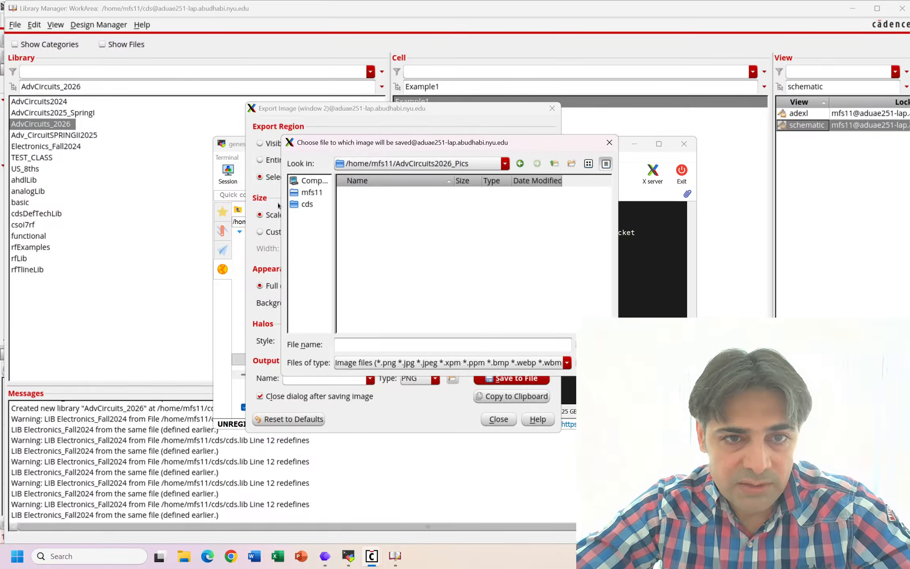
pyautogui.click(315, 197)
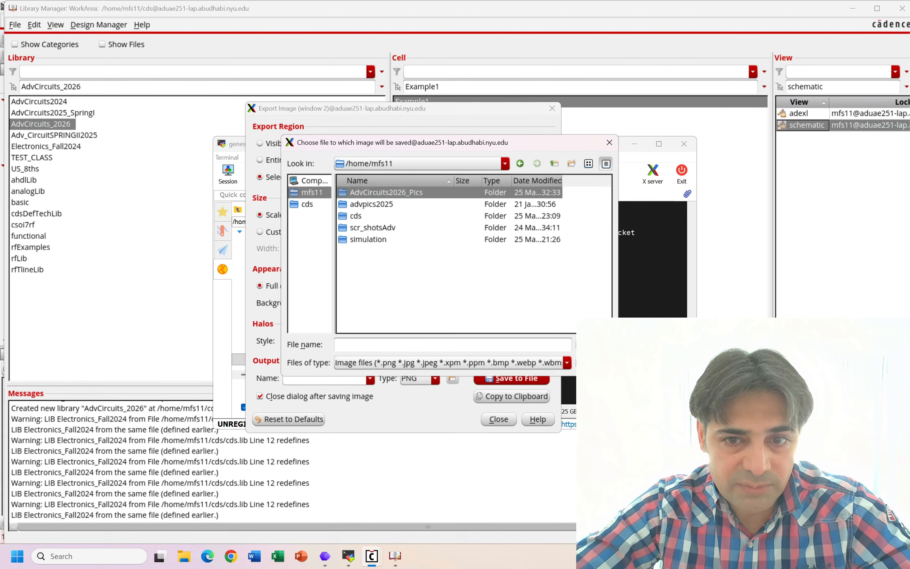
pyautogui.press('Return')
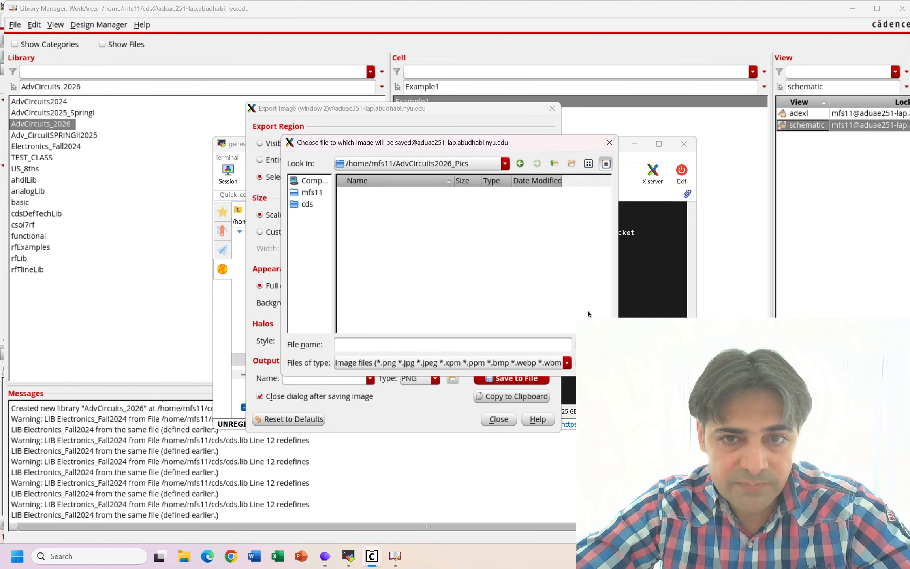
pyautogui.click(609, 143)
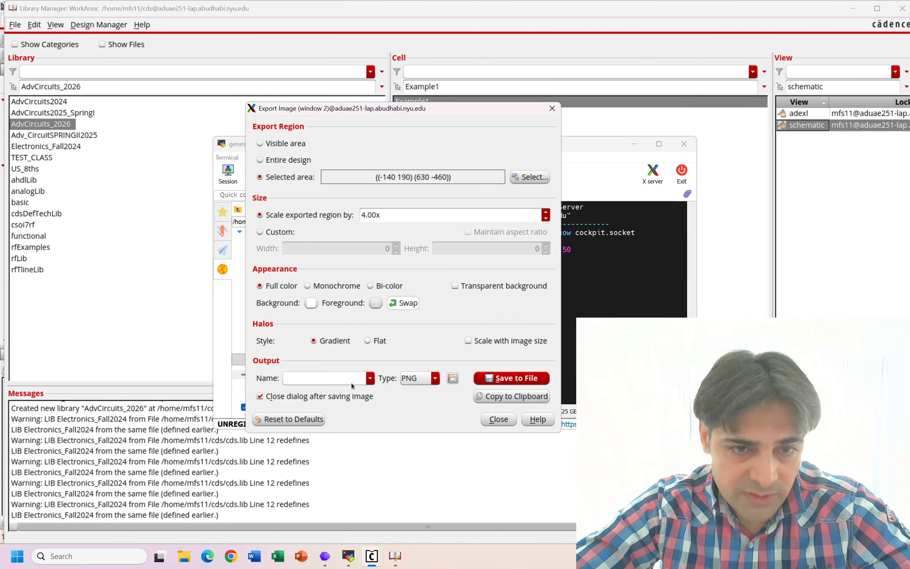
pyautogui.click(323, 380)
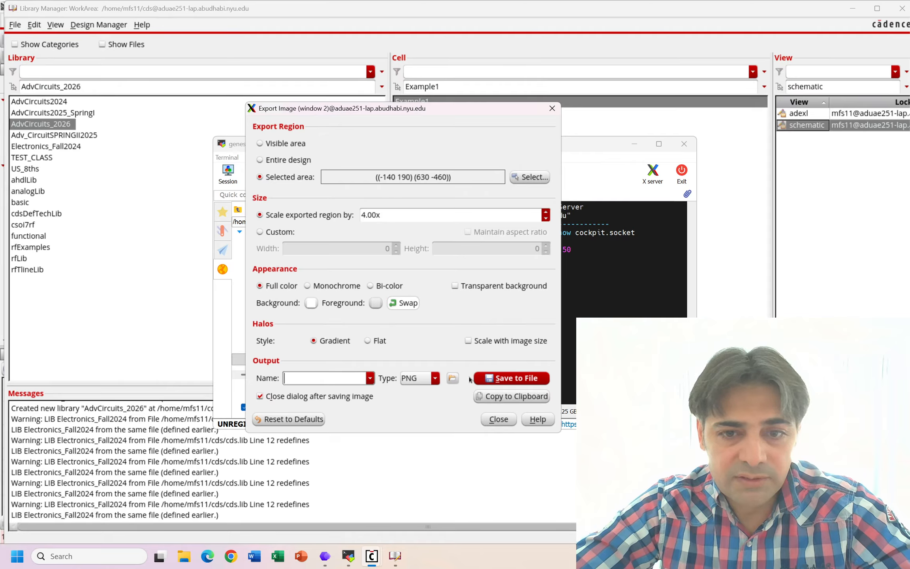
# - Choose My_Example in the home directory's AdvCircuits2026_Pics folder as the output file for the exported image
pyautogui.click(453, 379)
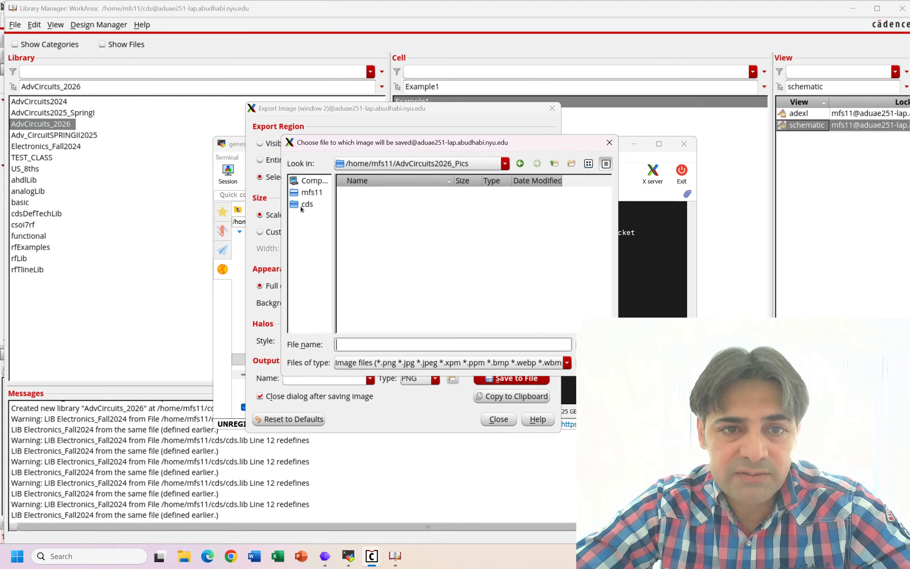
pyautogui.click(304, 194)
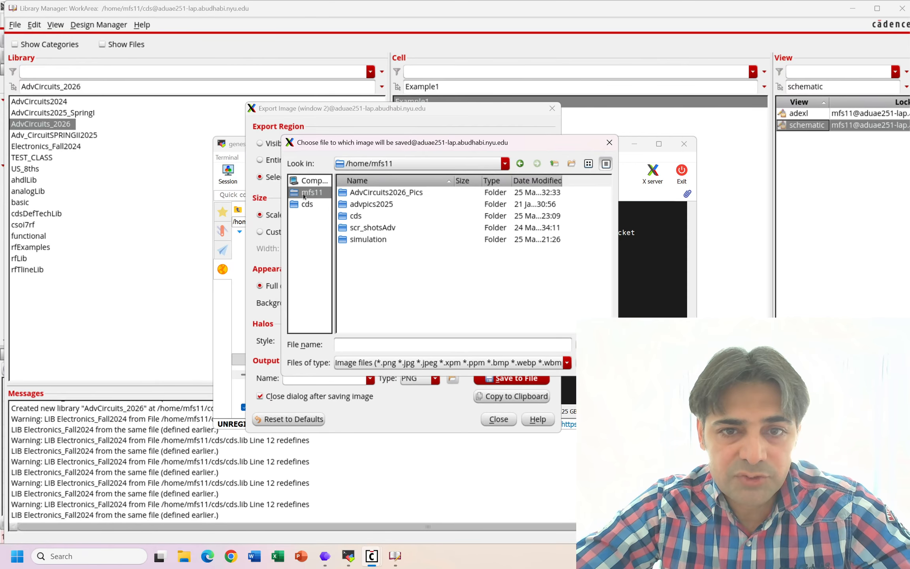
pyautogui.click(388, 195)
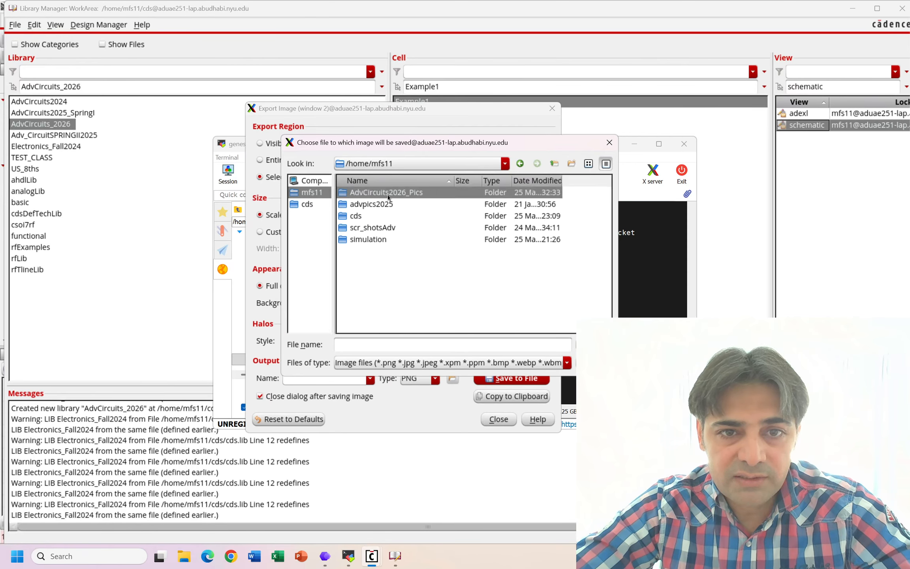
pyautogui.click(440, 345)
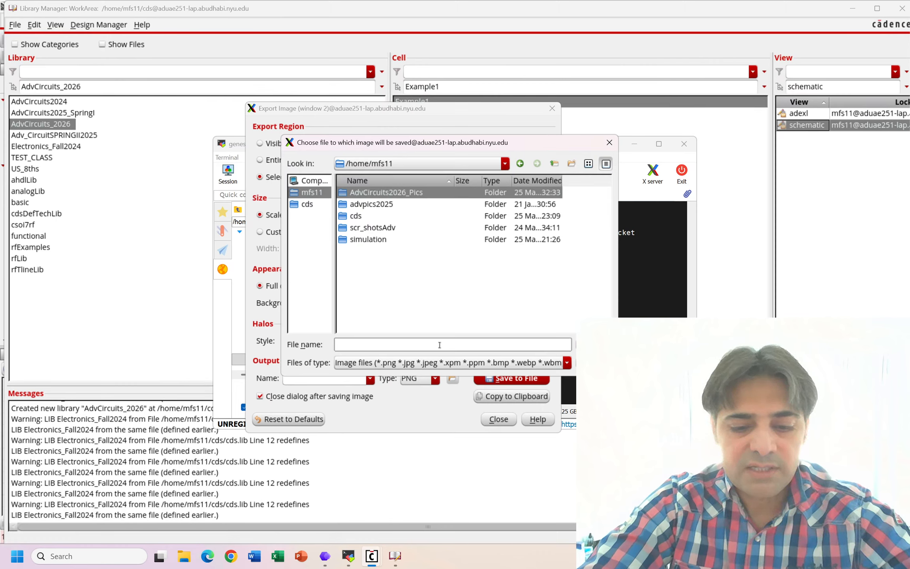
pyautogui.write('My_Ex')
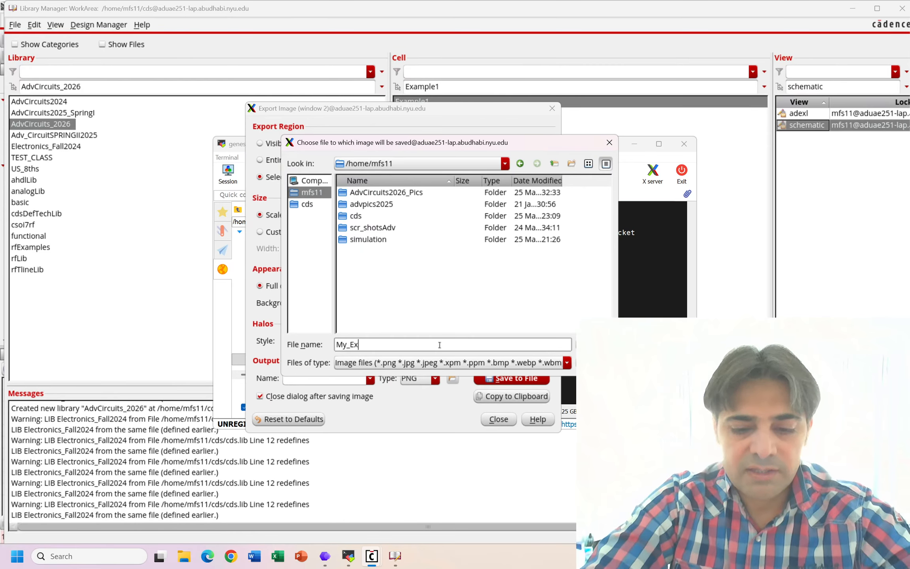
pyautogui.write('ample')
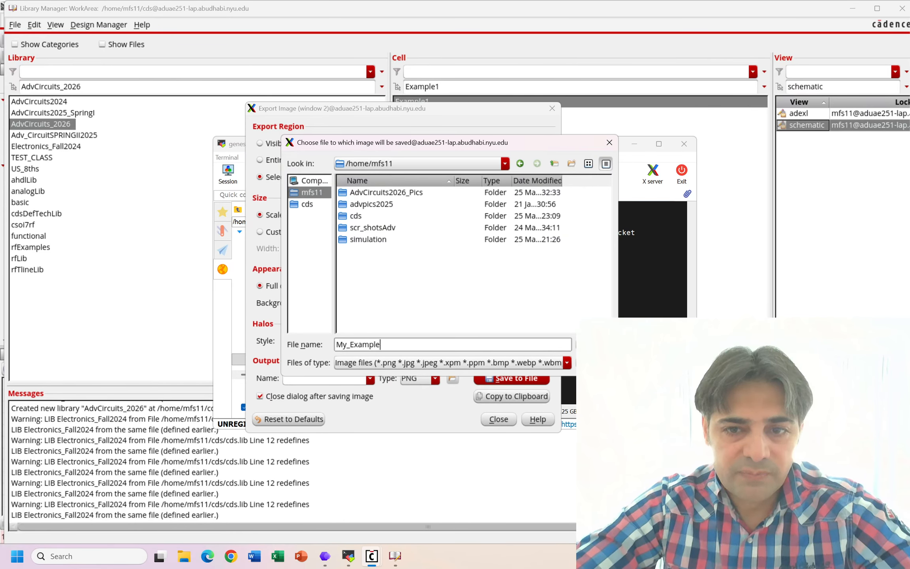
pyautogui.click(397, 196)
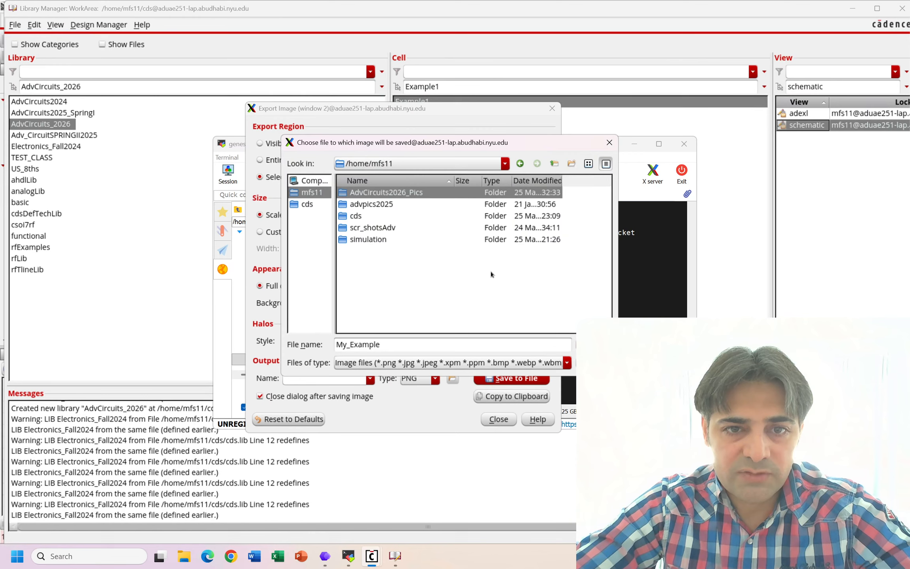
pyautogui.doubleClick(397, 193)
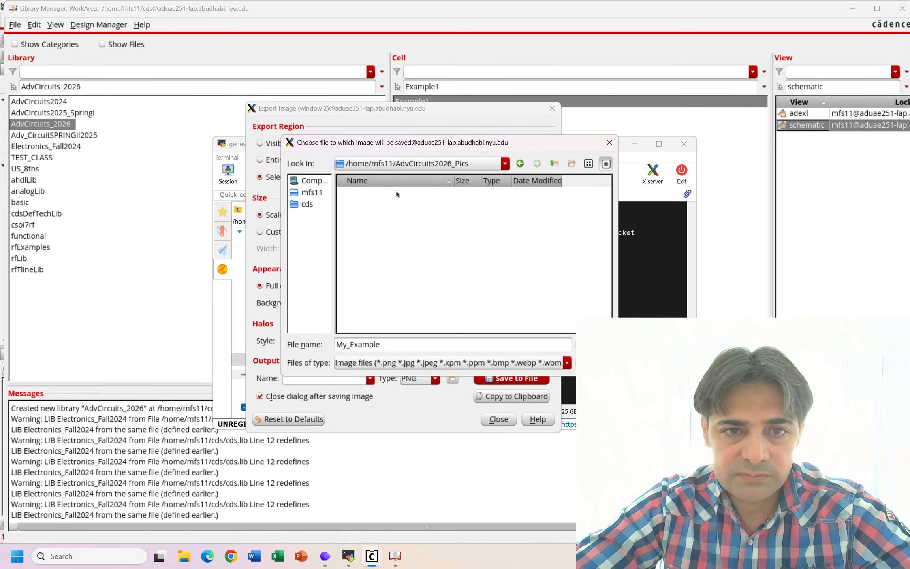
pyautogui.click(594, 344)
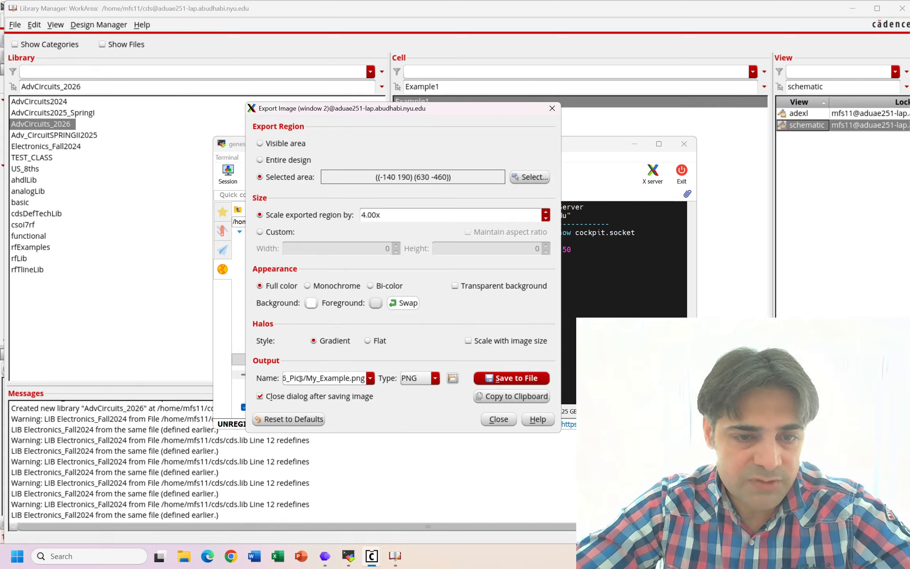
# - Check the output path in the Export Image dialog and save the schematic image to My_Example.png
pyautogui.moveTo(298, 378); pyautogui.dragTo(389, 383)
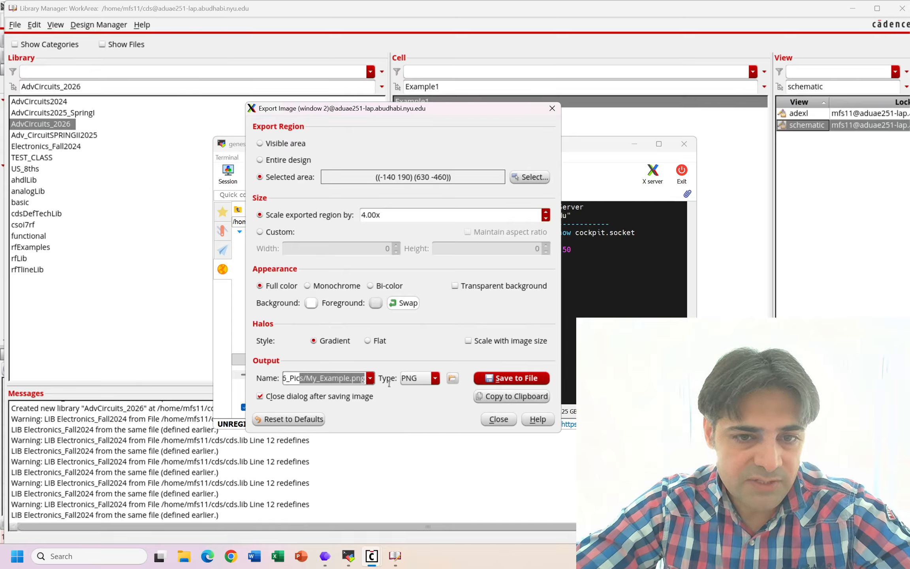
pyautogui.click(299, 383)
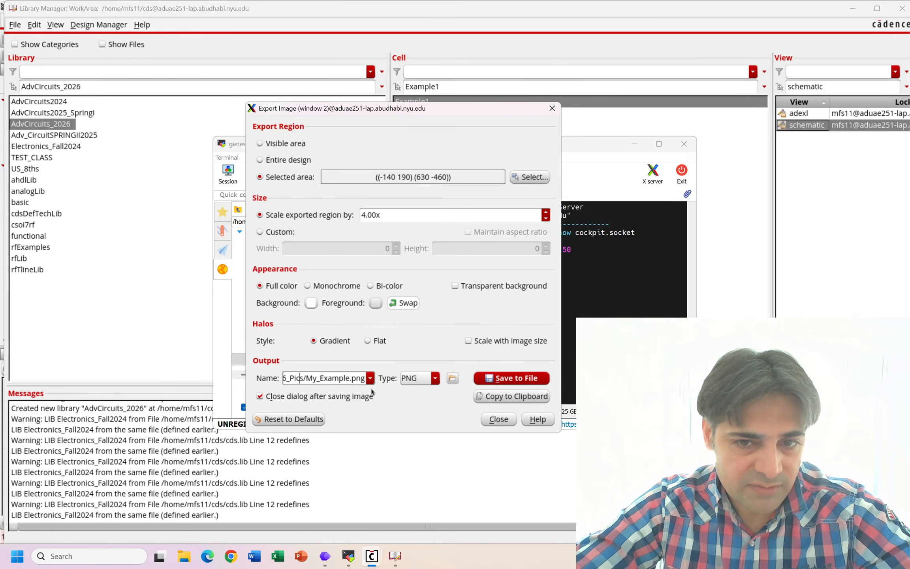
pyautogui.click(528, 380)
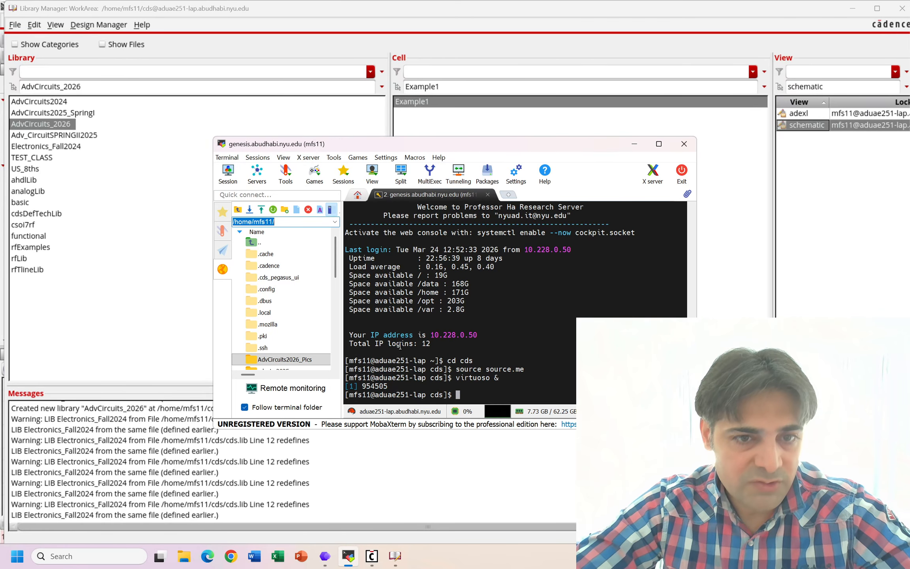
# - Open the AdvCircuits2026_Pics folder in the remote file browser and download My_Example.png to the local Desktop
pyautogui.scroll(-3, 284, 276)
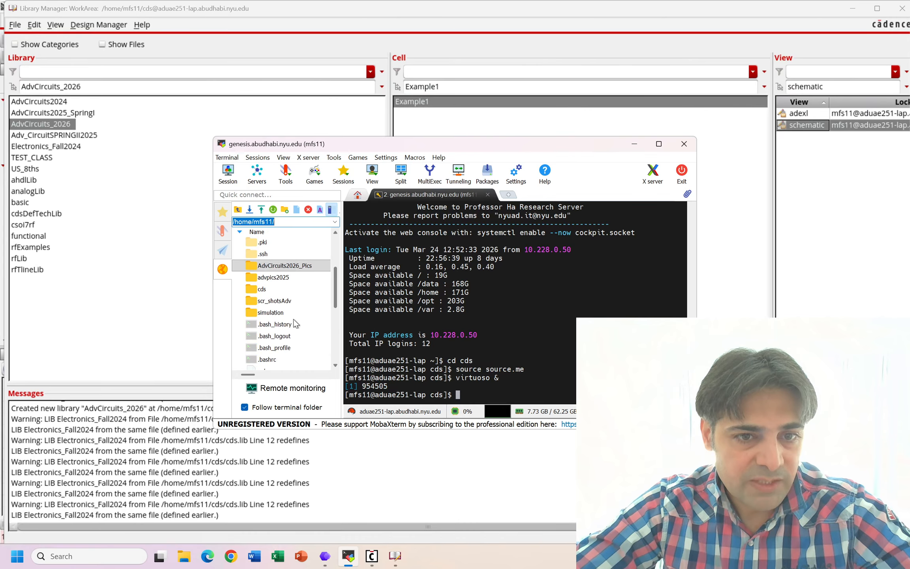
pyautogui.doubleClick(268, 268)
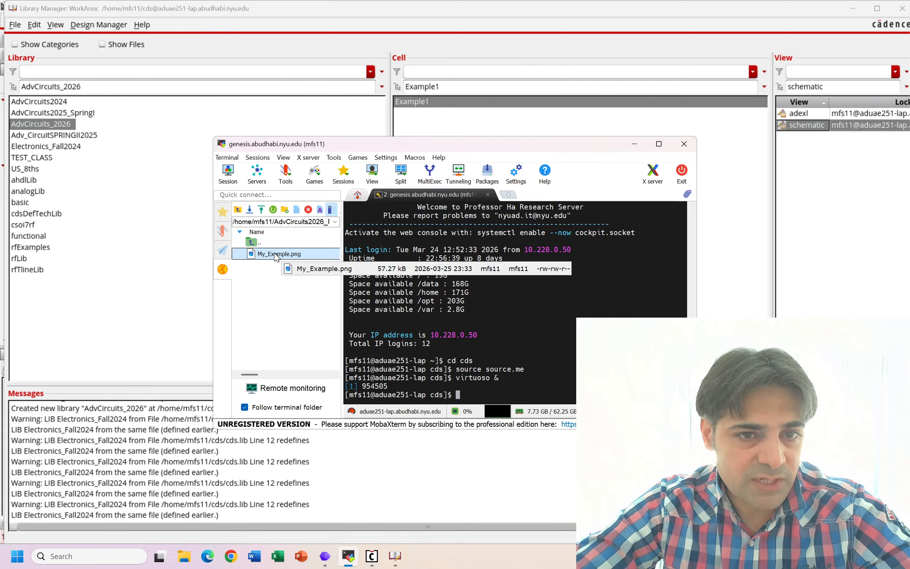
pyautogui.rightClick(276, 257)
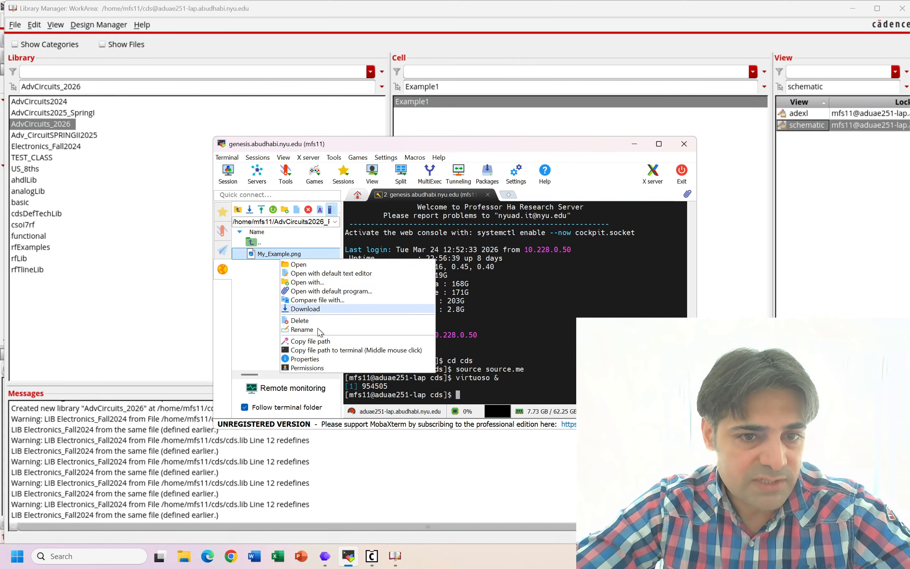
pyautogui.click(306, 309)
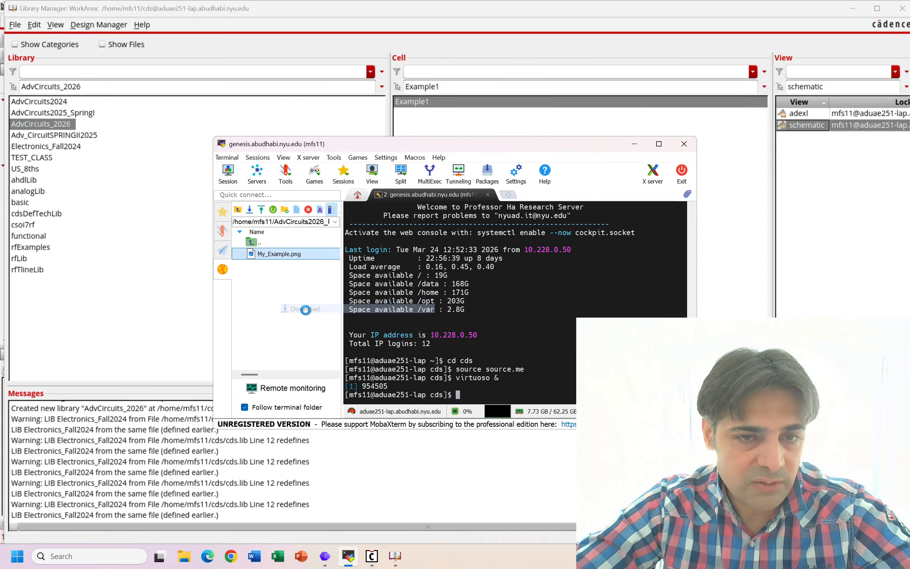
pyautogui.click(387, 225)
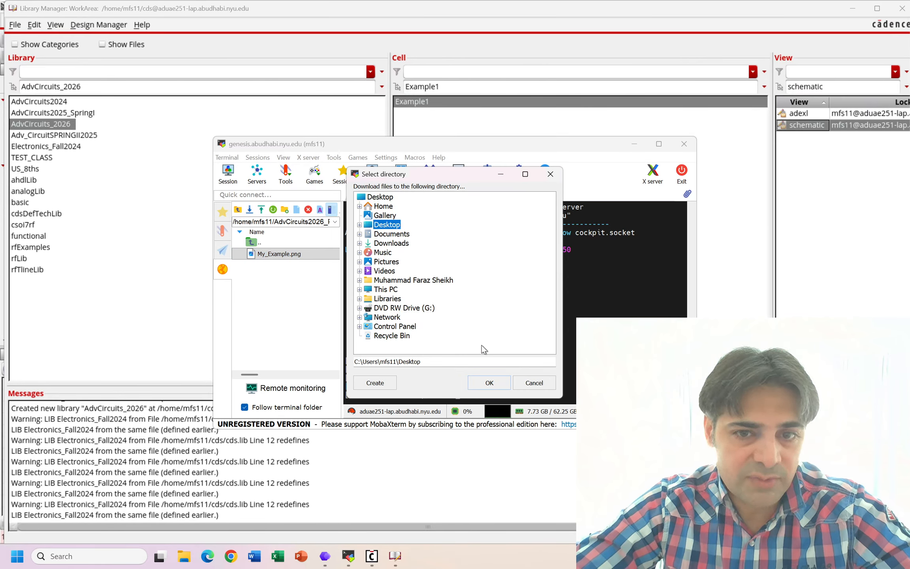
pyautogui.click(489, 382)
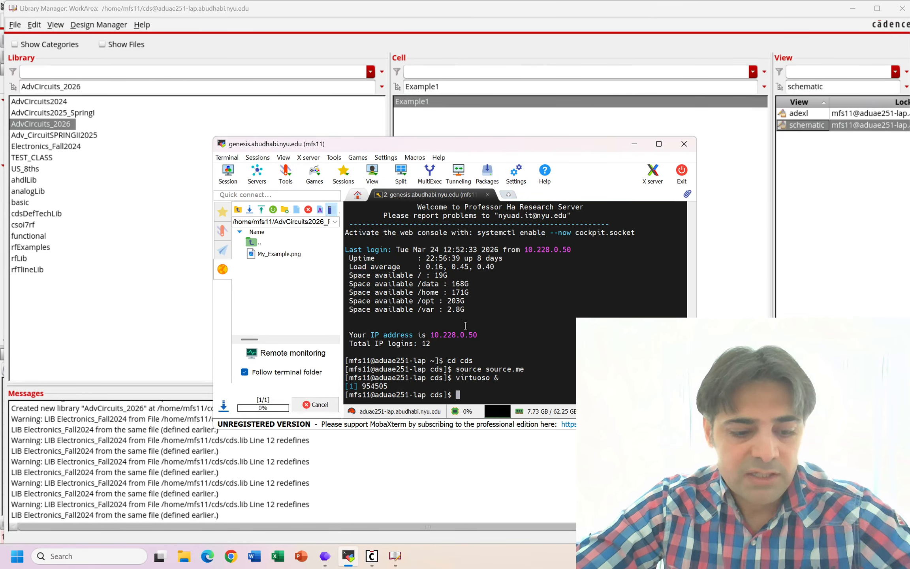
# - Open the downloaded My_Example image from the desktop, maximize the viewer, and examine the annotations at resistors R0 and R1
pyautogui.press('super+d')
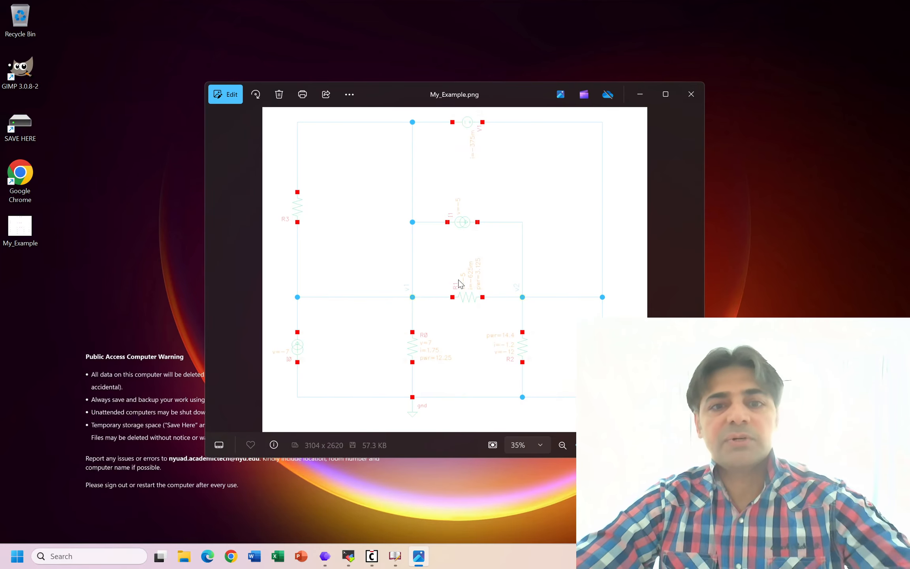
pyautogui.click(665, 94)
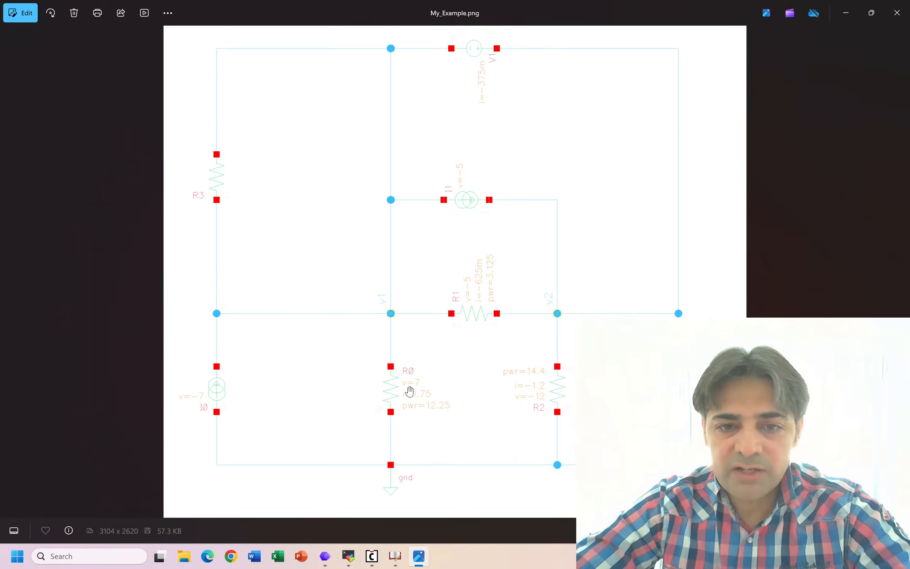
pyautogui.scroll(3, 409, 390)
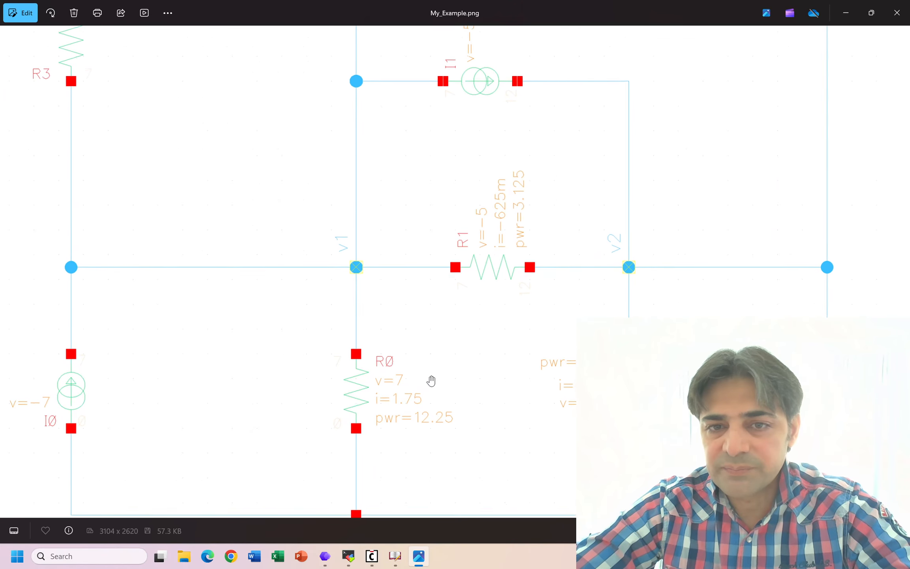
pyautogui.scroll(3, 411, 392)
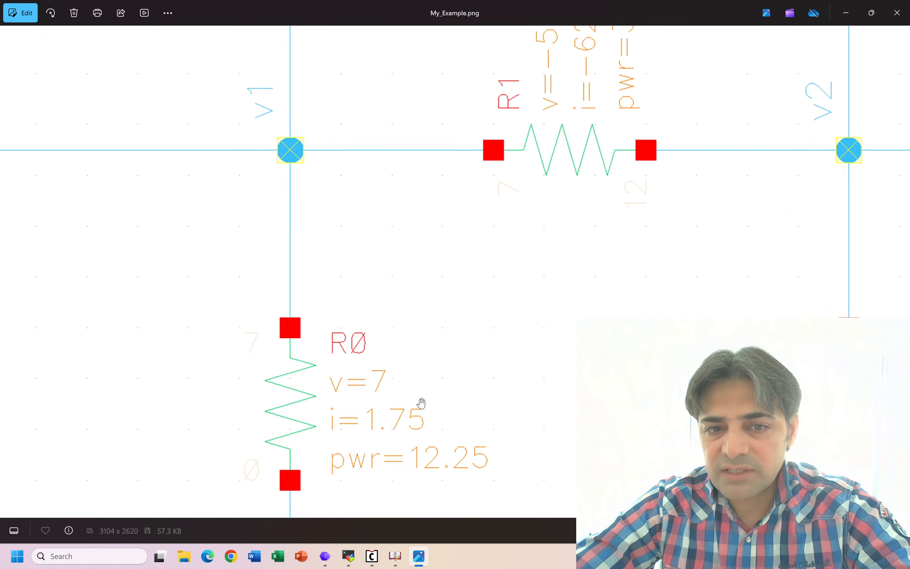
pyautogui.scroll(-1, 421, 403)
pyautogui.scroll(-2, 337, 366)
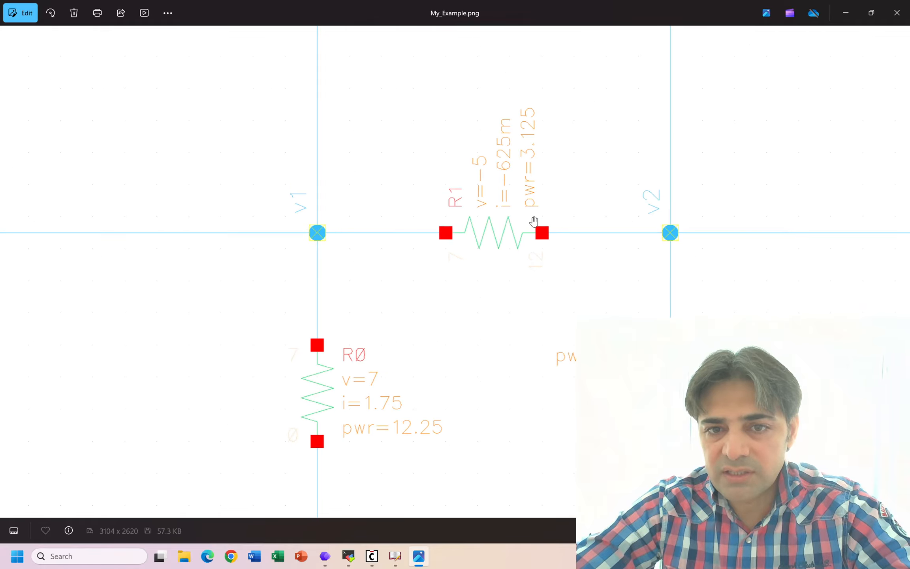
pyautogui.scroll(-2, 497, 214)
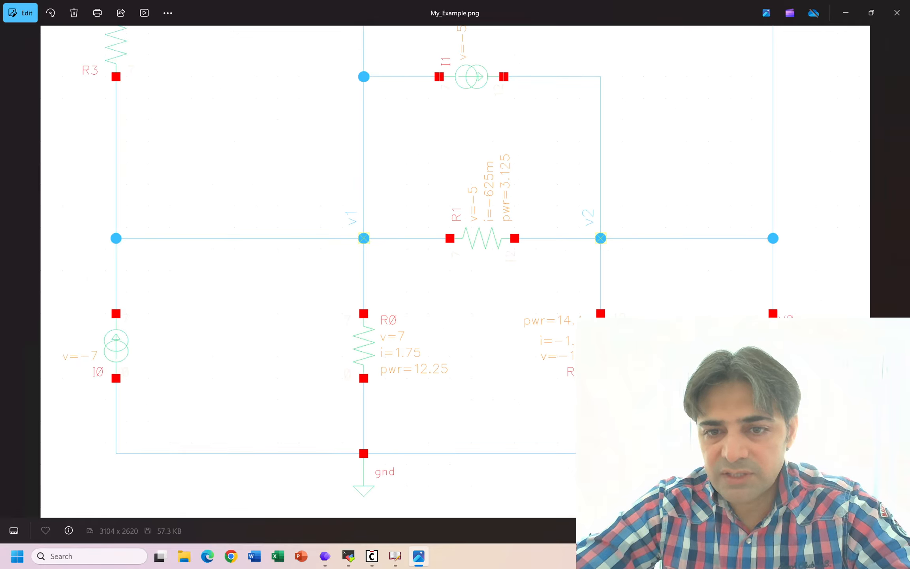
pyautogui.scroll(-1, 450, 261)
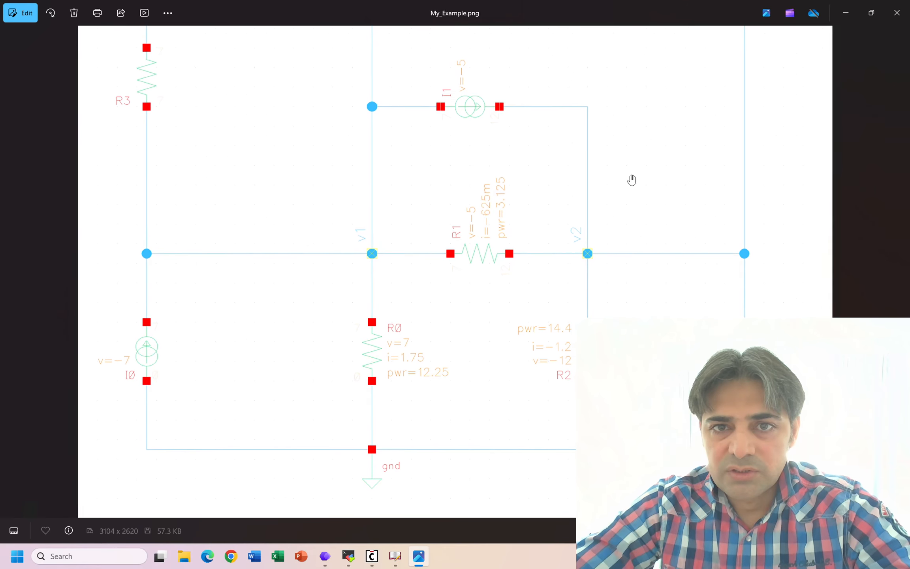
pyautogui.scroll(-3, 616, 144)
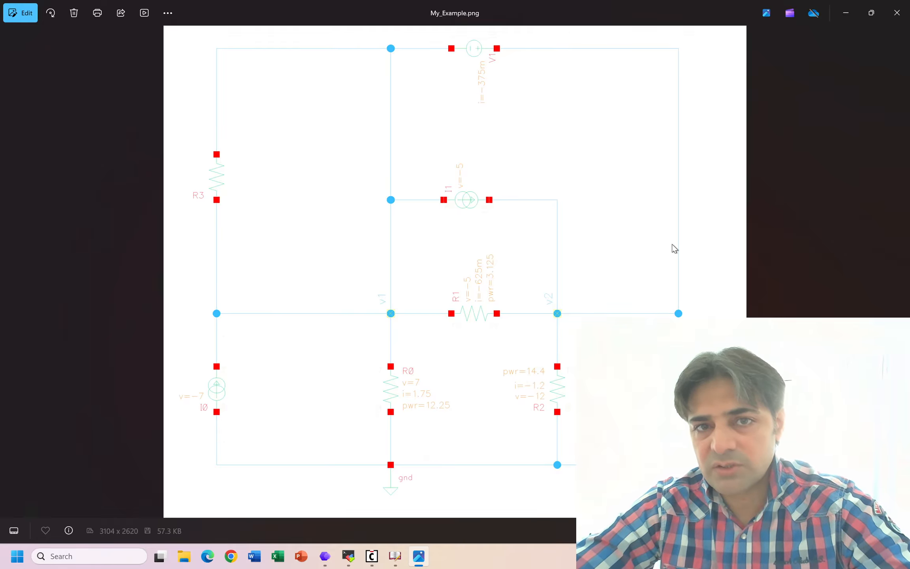
# - Inspect the voltage, current and power annotations around R1 and R2 up close, and close the image
pyautogui.scroll(5, 566, 344)
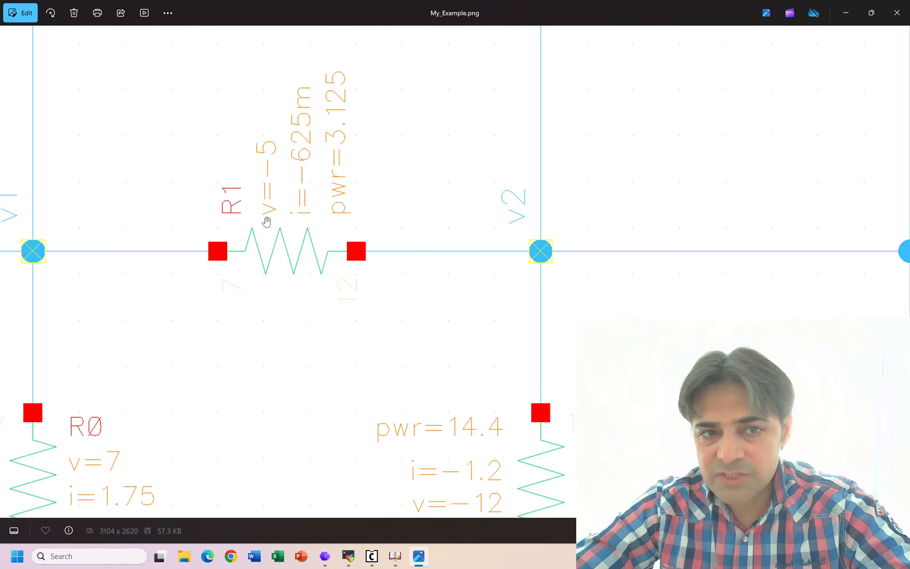
pyautogui.scroll(-1, 267, 224)
pyautogui.scroll(-1, 267, 222)
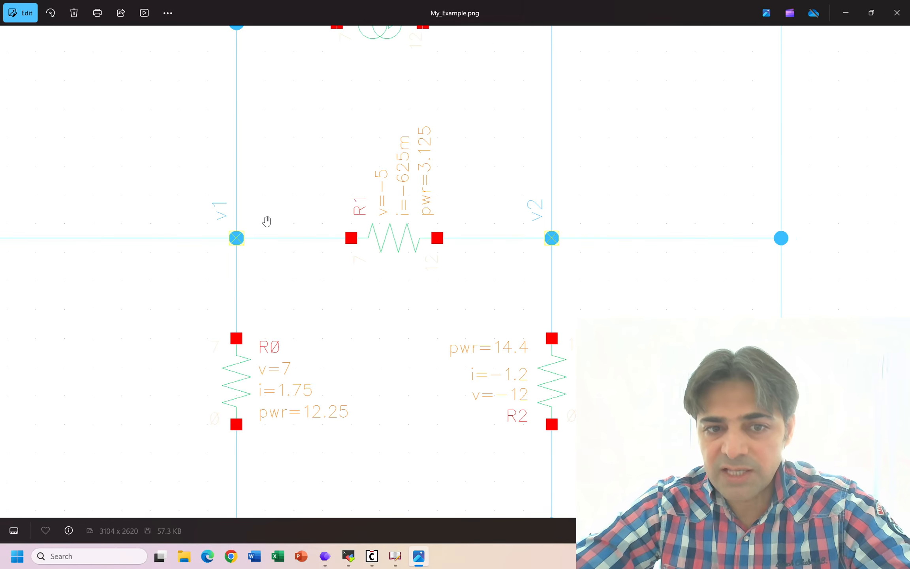
pyautogui.scroll(-2, 382, 235)
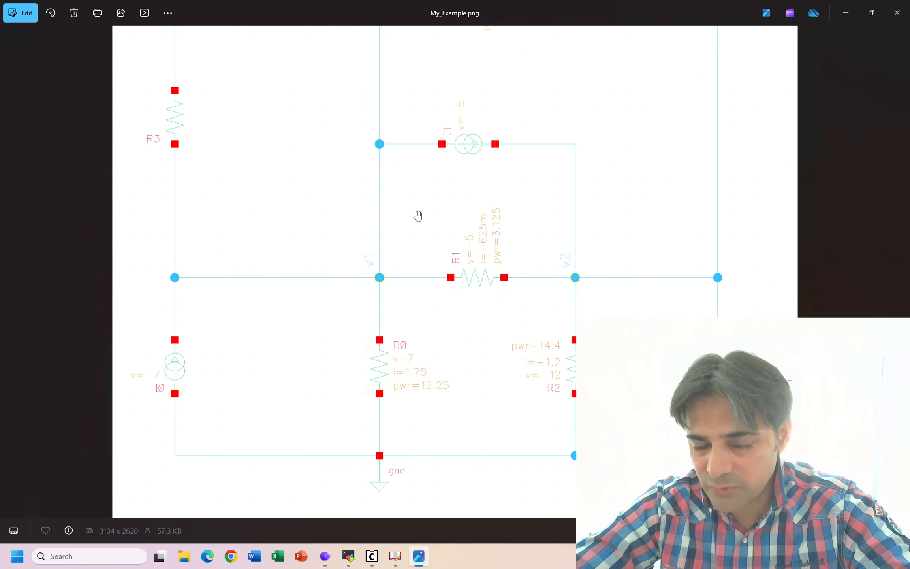
pyautogui.scroll(-2, 414, 226)
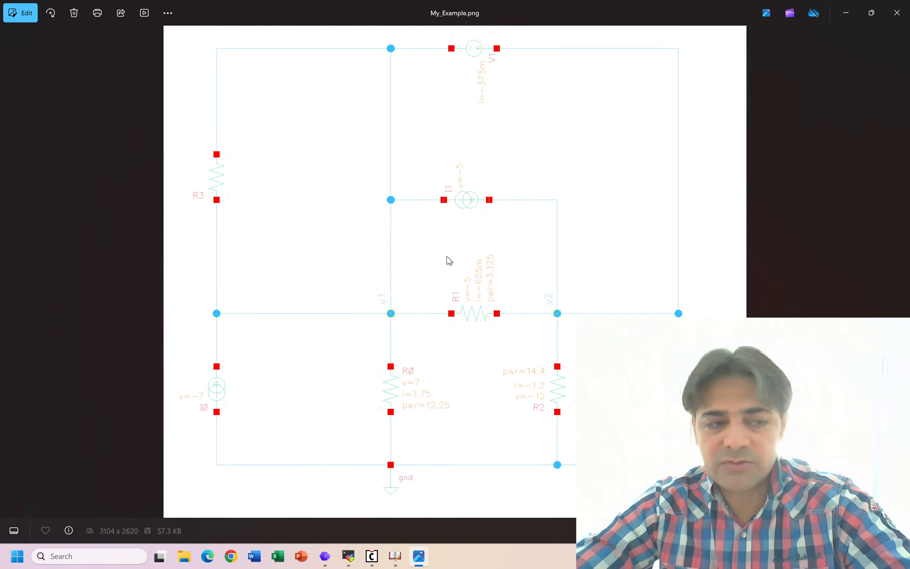
pyautogui.click(897, 14)
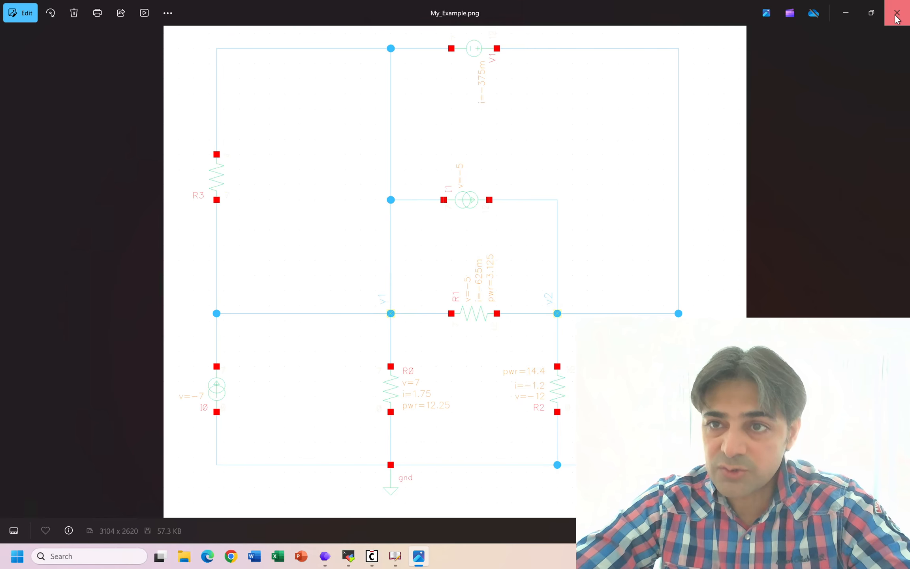
pyautogui.click(896, 16)
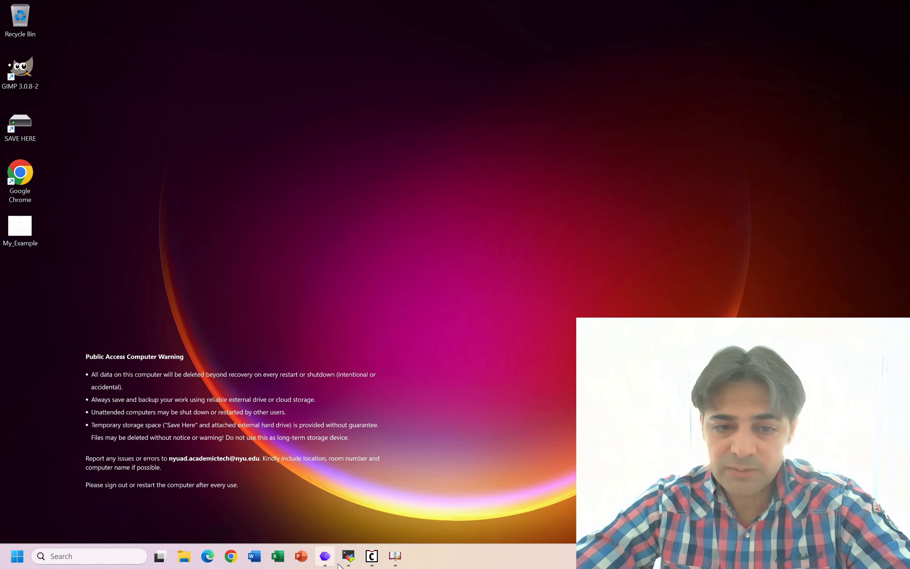
# - Switch back to the Virtuoso window showing the Example1 schematic
pyautogui.click(398, 558)
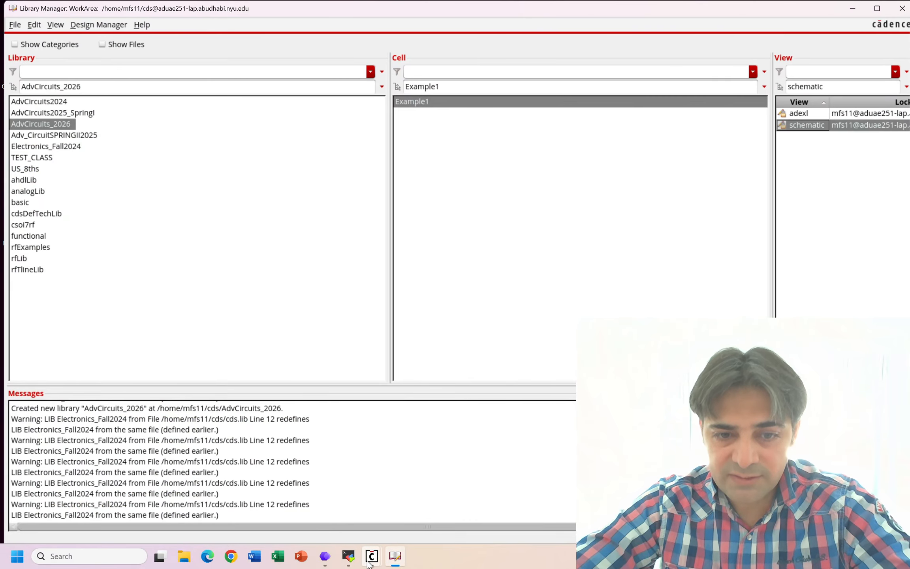
pyautogui.moveTo(368, 561)
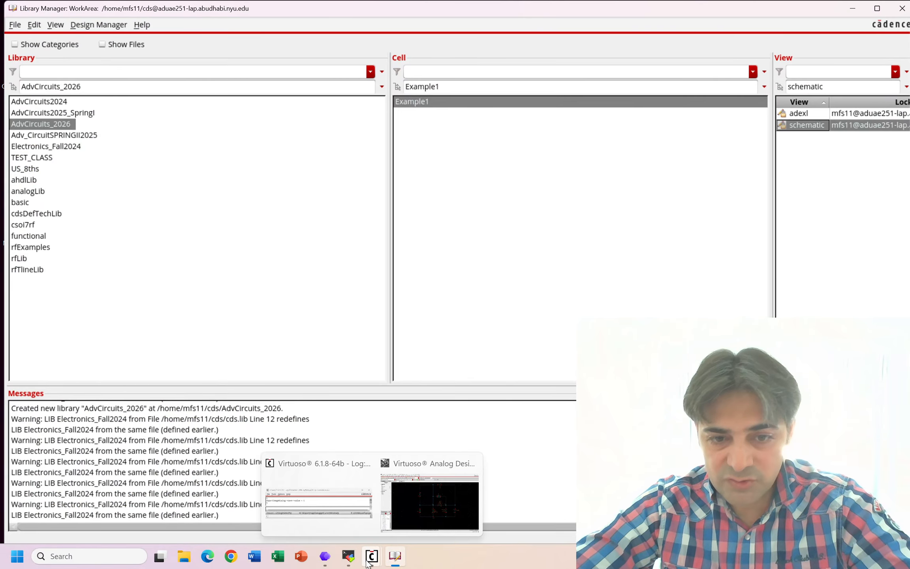
pyautogui.click(430, 510)
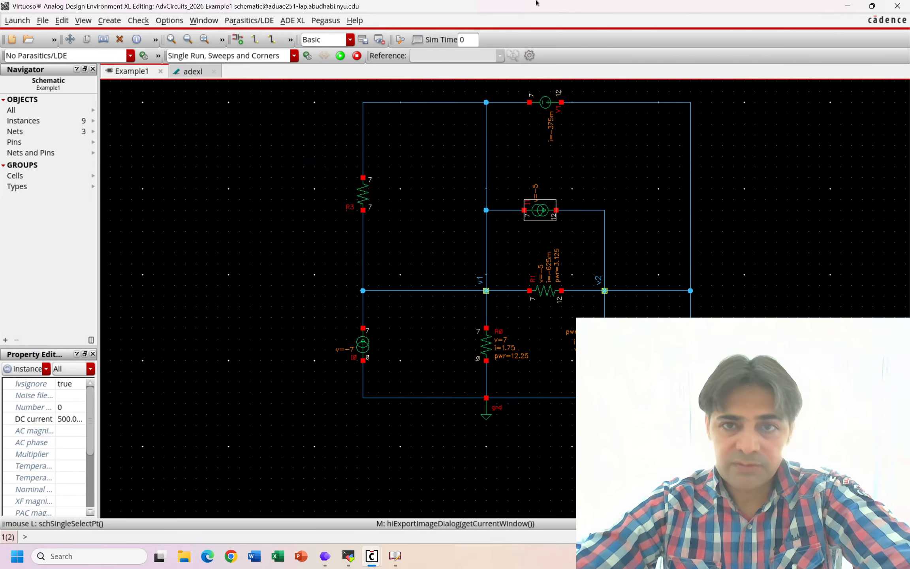
# - Minimize the remote desktop session and switch to the Lab 1 PDF in Nitro Pro to read the Circuit 1 task
pyautogui.moveTo(526, 4)
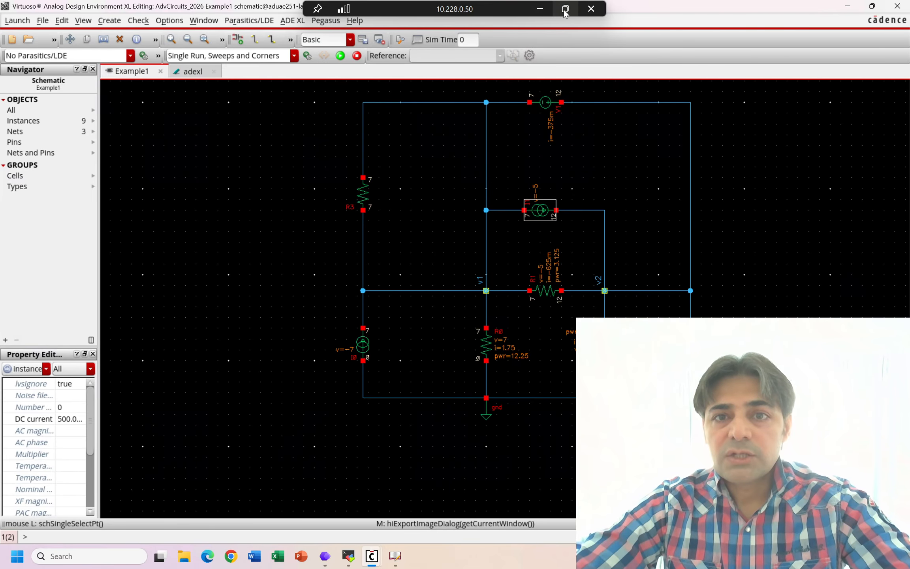
pyautogui.click(539, 9)
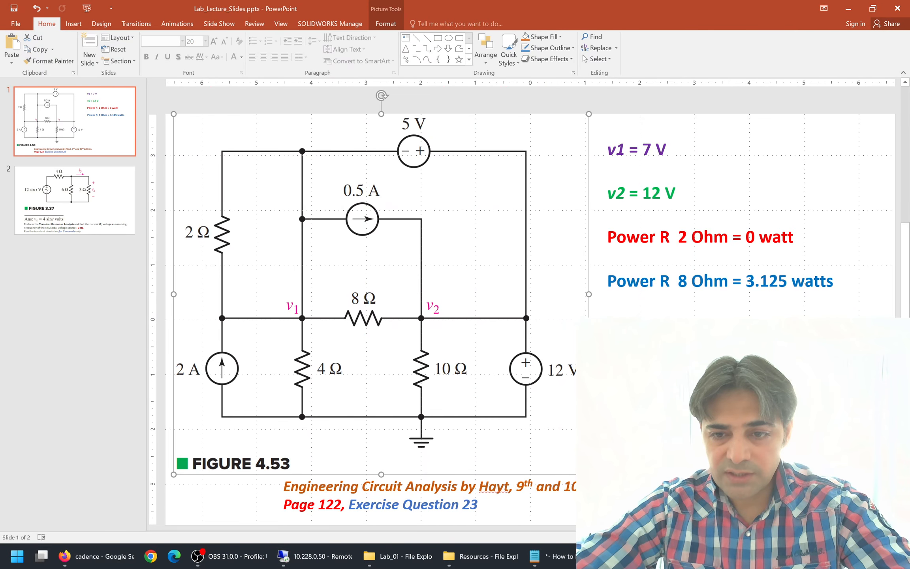
pyautogui.hotkey('alt', 'Tab')
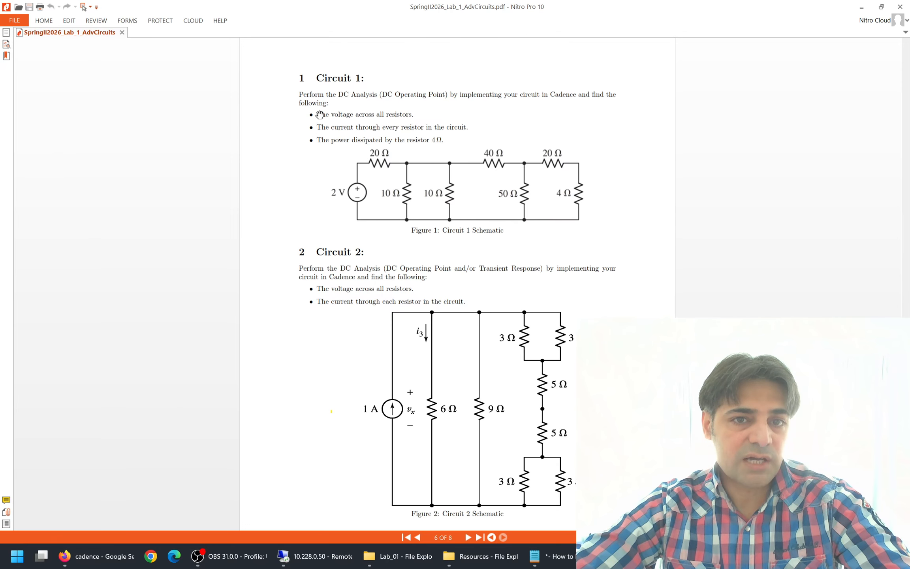
pyautogui.keyDown('ctrl'); pyautogui.scroll(1, 341, 117); pyautogui.keyUp('ctrl')
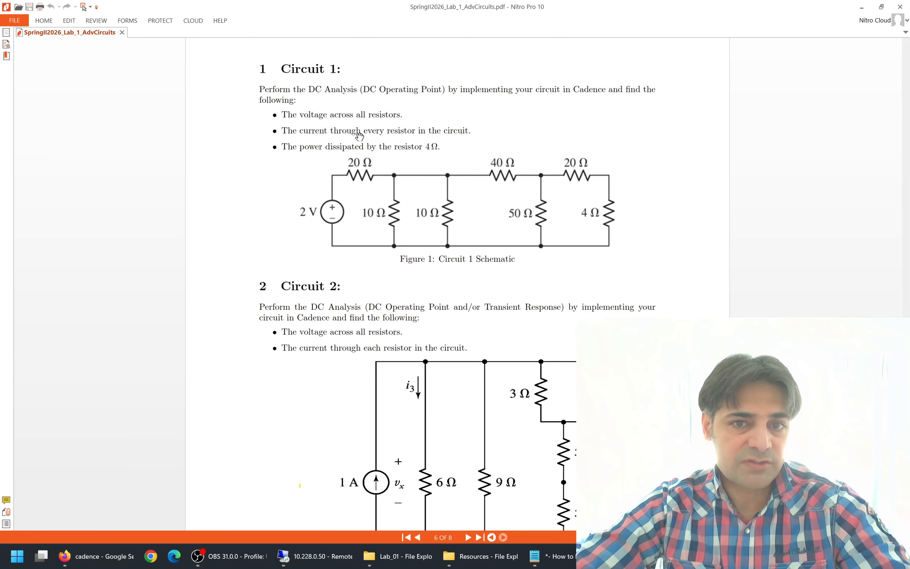